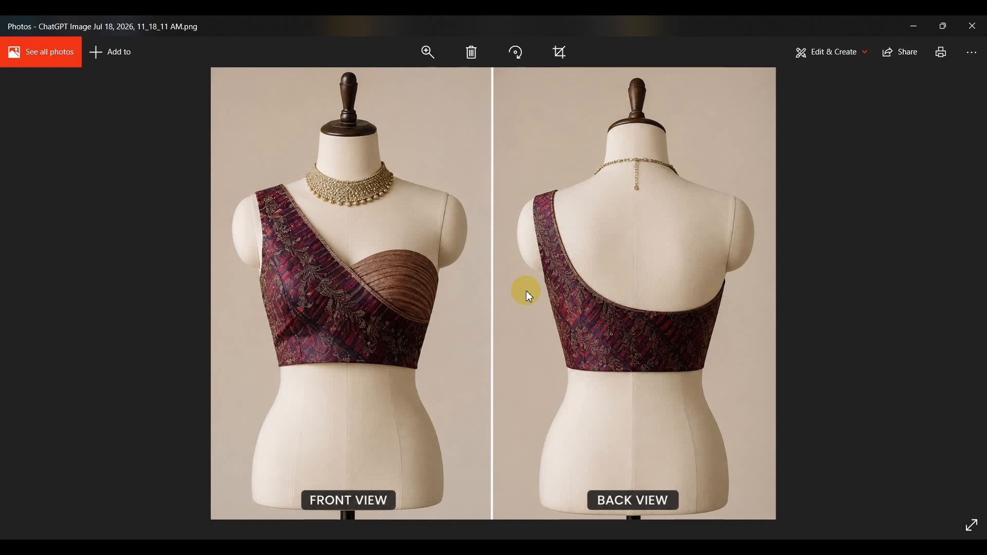
# - Minimise the blouse reference photo to return to Modaris and examine the Dress master drawing and its pattern pieces
pyautogui.click(914, 26)
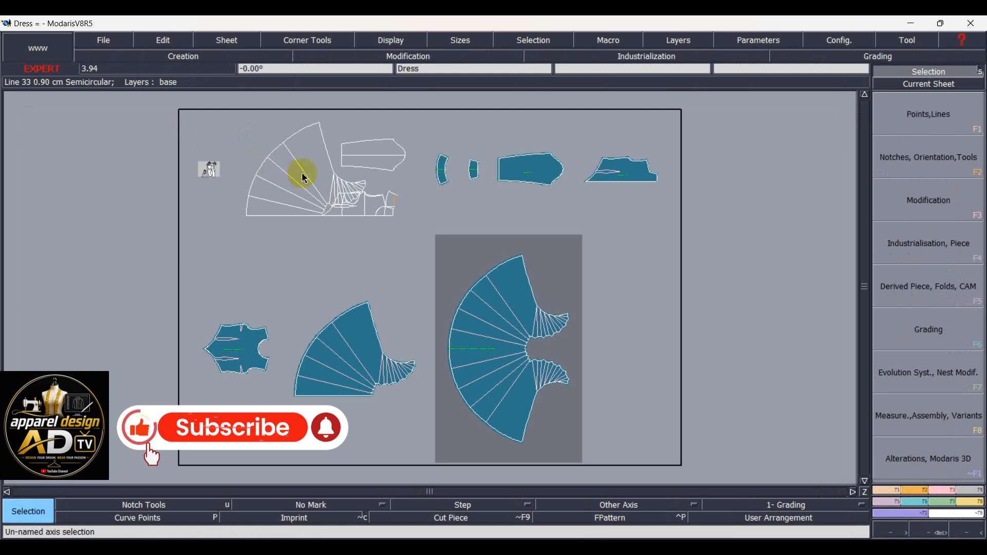
pyautogui.scroll(2, 308, 150)
pyautogui.scroll(-3, 337, 170)
pyautogui.scroll(4, 337, 175)
pyautogui.scroll(3, 346, 186)
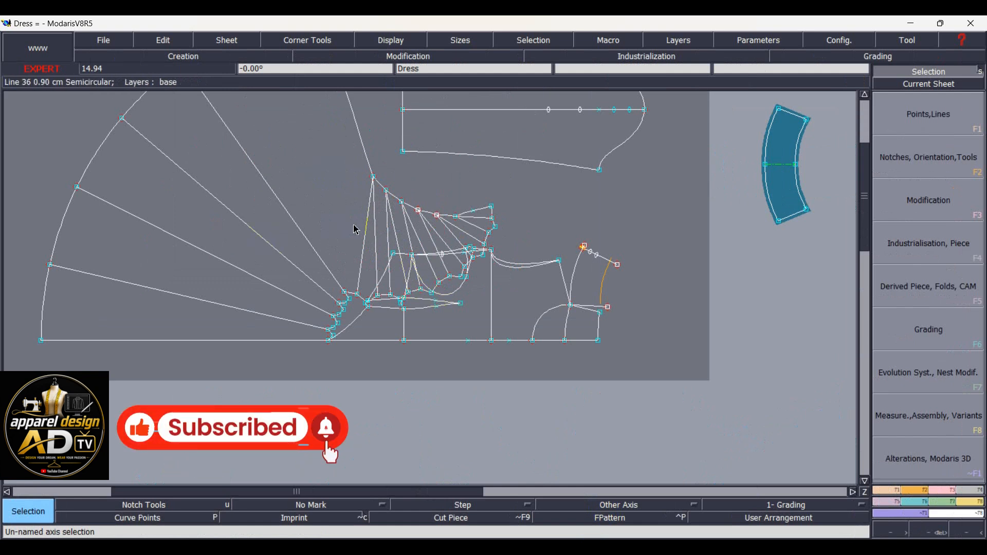
pyautogui.scroll(-2, 351, 229)
pyautogui.scroll(1, 320, 257)
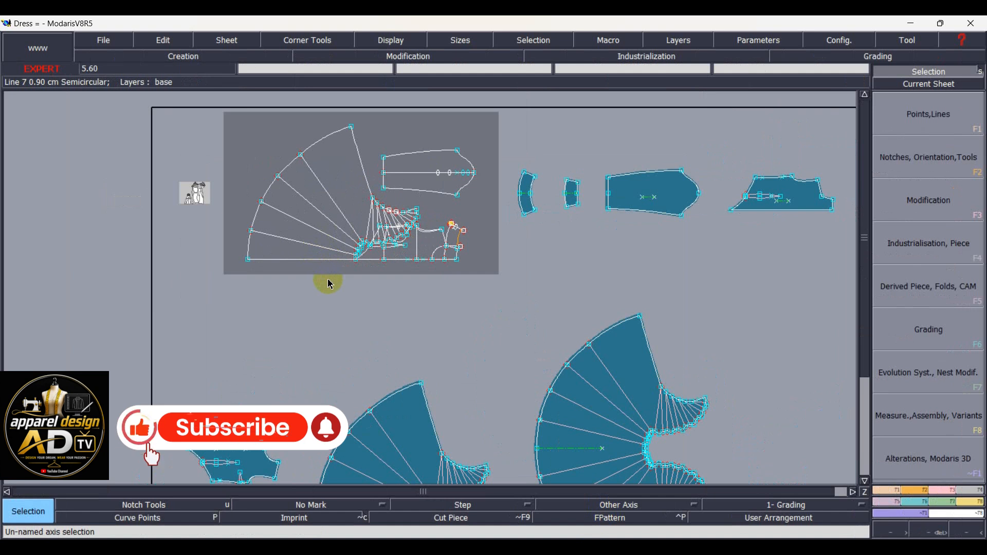
pyautogui.scroll(-1, 383, 293)
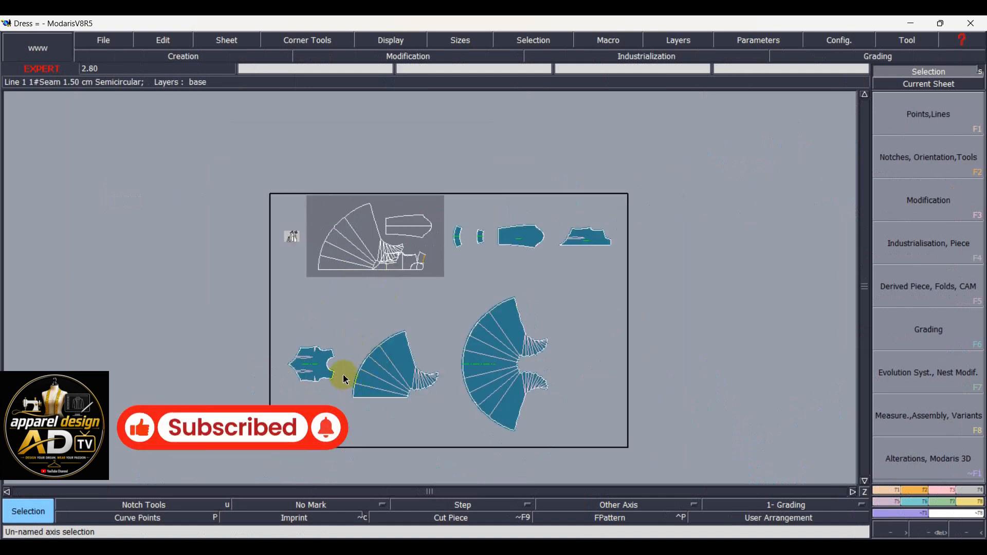
# - Delete the seven extracted pattern piece sheets, leaving the master drawing and the image sheet
pyautogui.press('Delete')
pyautogui.click(322, 366)
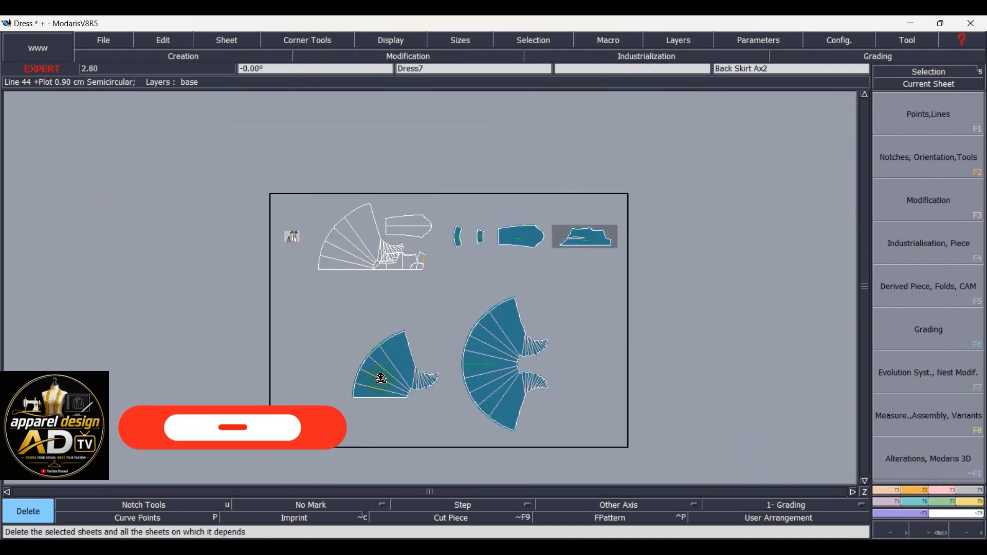
pyautogui.click(379, 376)
pyautogui.click(473, 374)
pyautogui.click(457, 236)
pyautogui.click(479, 236)
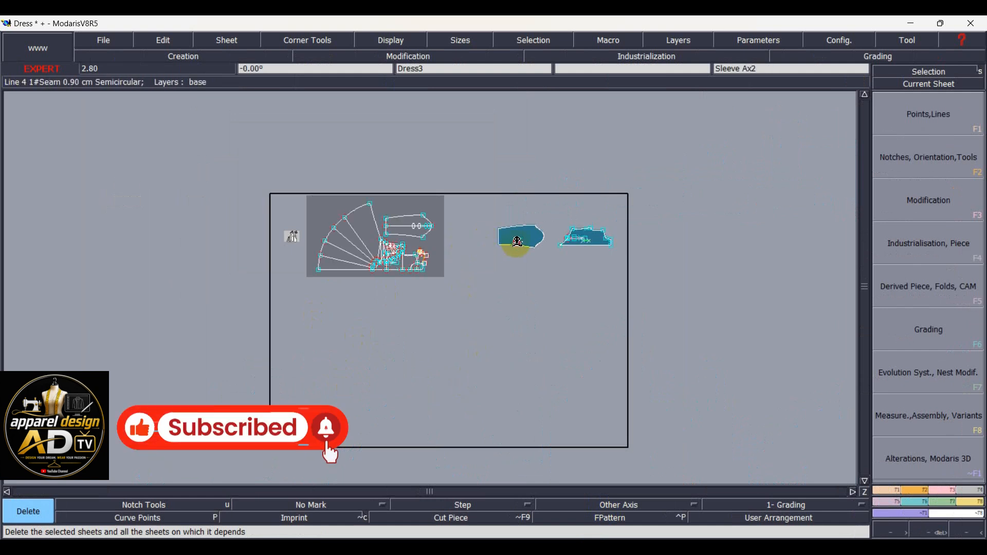
pyautogui.click(519, 236)
pyautogui.click(580, 249)
# - Make the master drawing the current sheet and delete its large skirt flare lines, hem arc and the whole sleeve outline
pyautogui.click(907, 84)
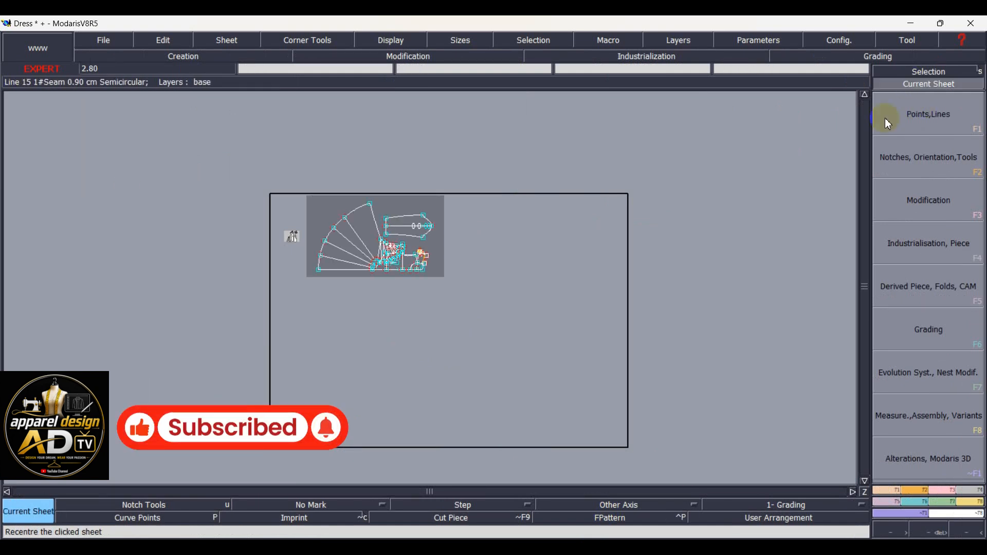
pyautogui.click(389, 269)
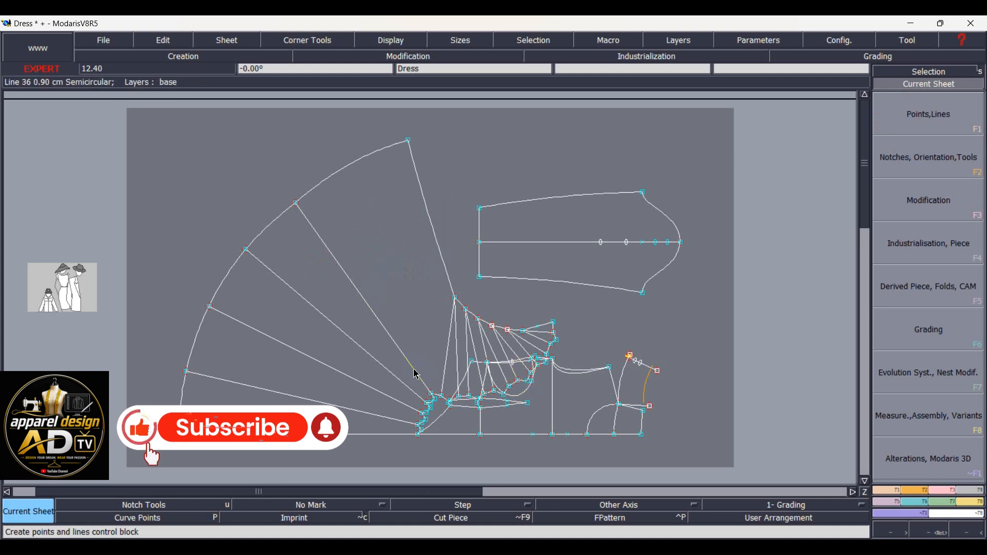
pyautogui.press('Delete')
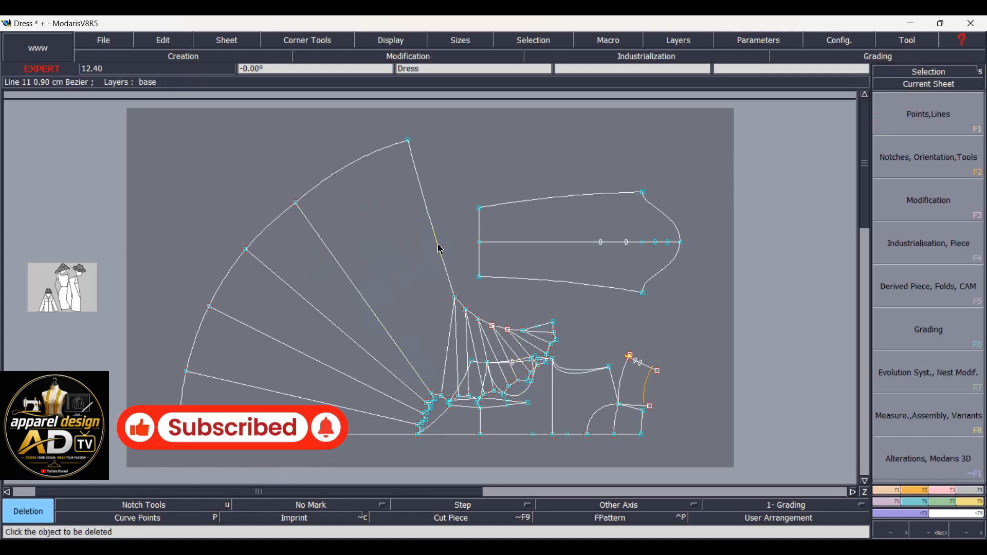
pyautogui.click(374, 311)
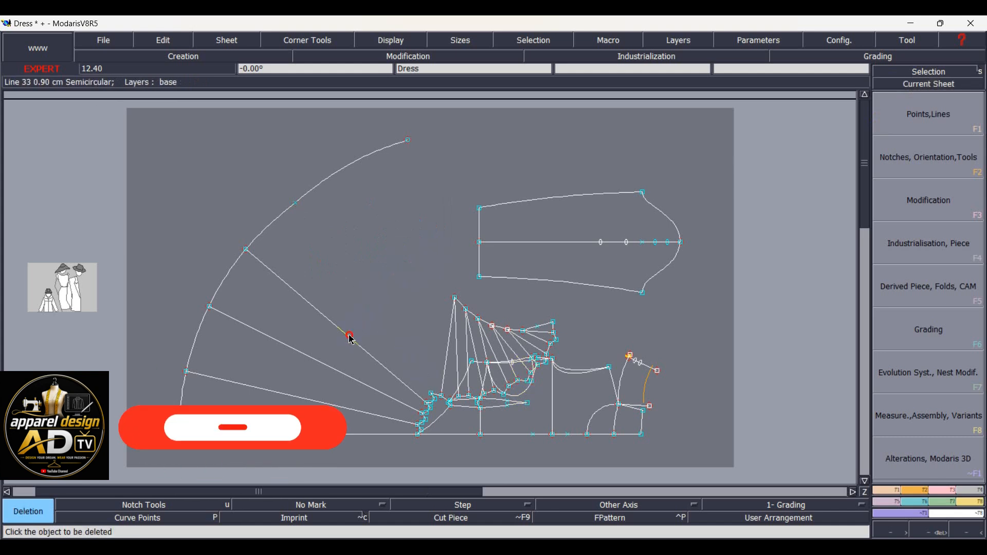
pyautogui.click(347, 344)
pyautogui.click(346, 383)
pyautogui.click(348, 414)
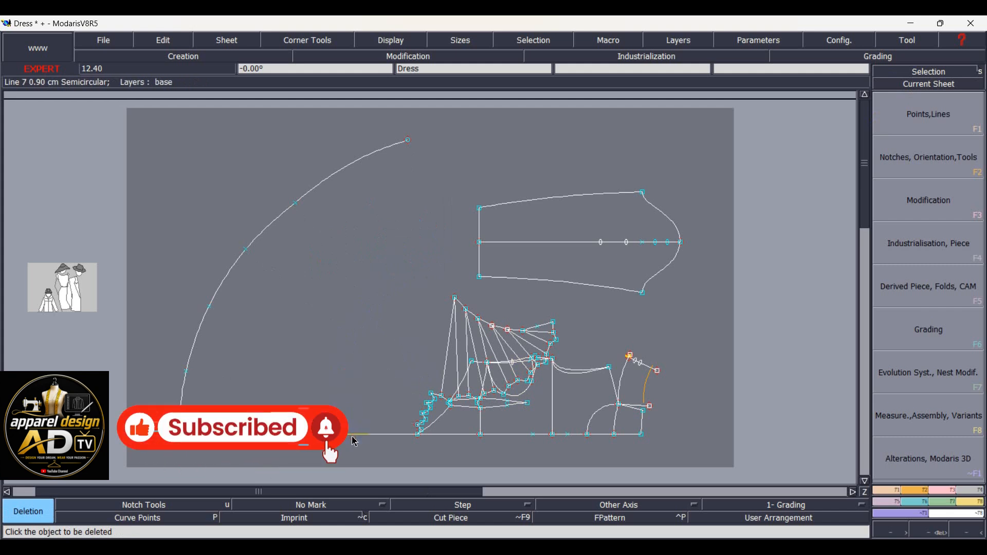
pyautogui.click(308, 199)
pyautogui.moveTo(429, 187); pyautogui.dragTo(710, 296)
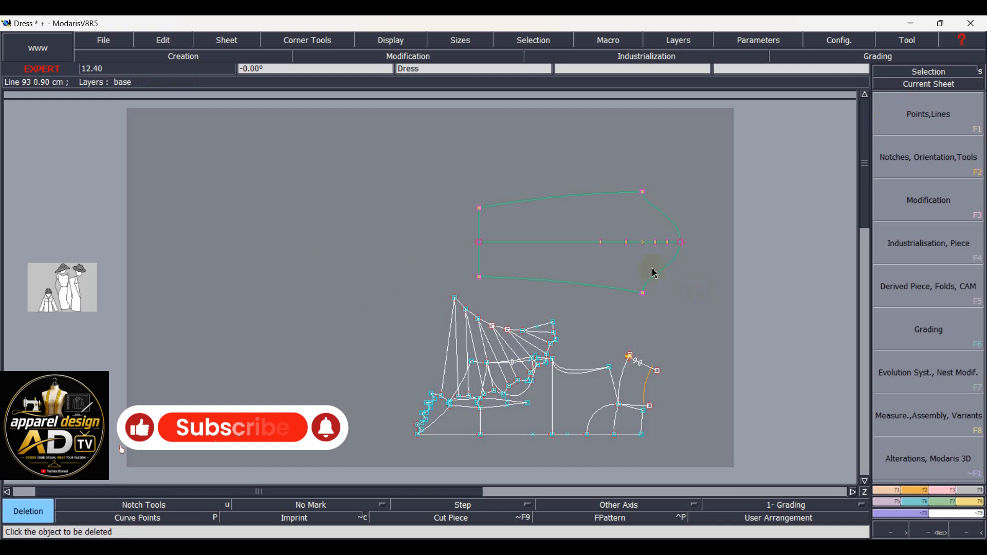
pyautogui.click(615, 203)
# - Delete the extra construction lines beyond the bodice's shoulder and neckline, undoing the deletion of the bodice's centre line
pyautogui.scroll(3, 559, 422)
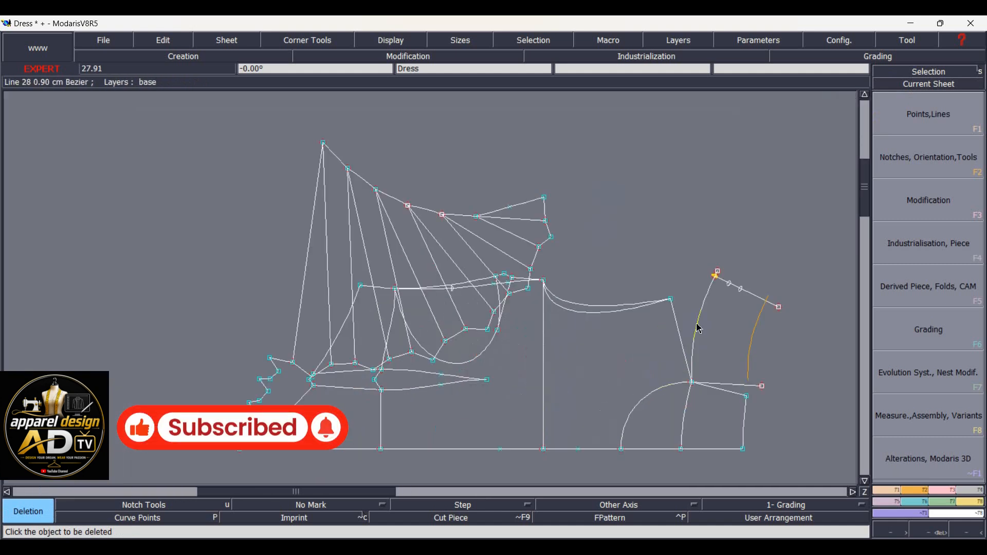
pyautogui.click(755, 300)
pyautogui.click(762, 310)
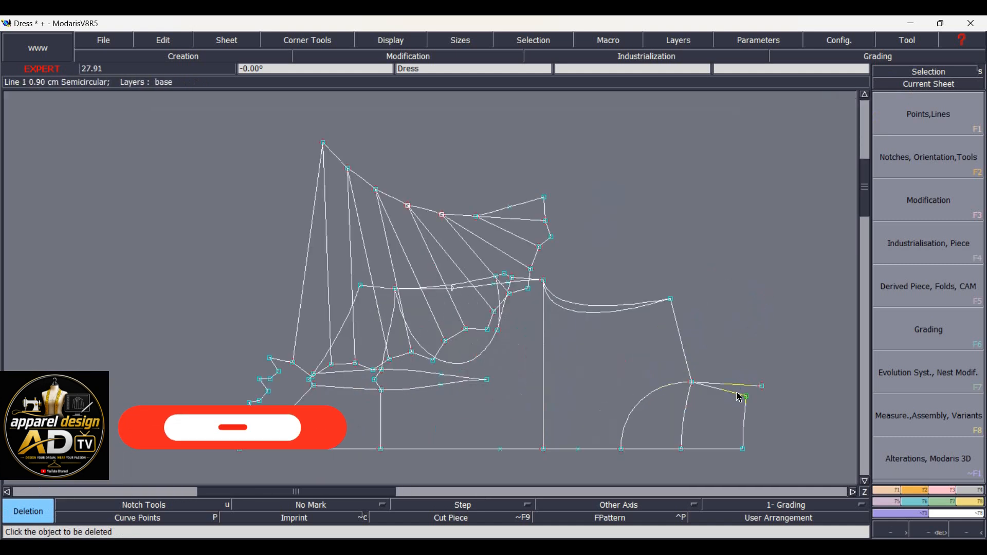
pyautogui.click(741, 389)
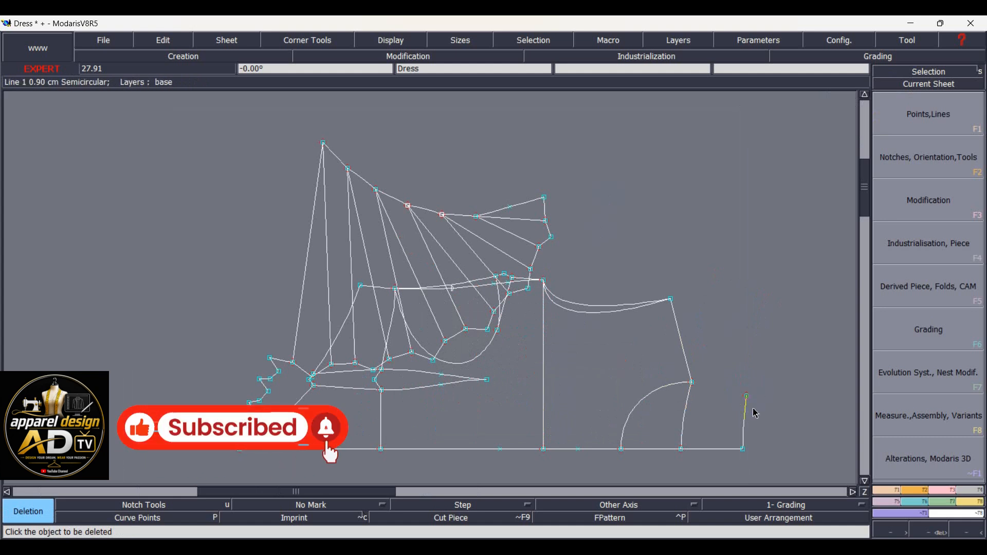
pyautogui.click(745, 424)
pyautogui.click(731, 449)
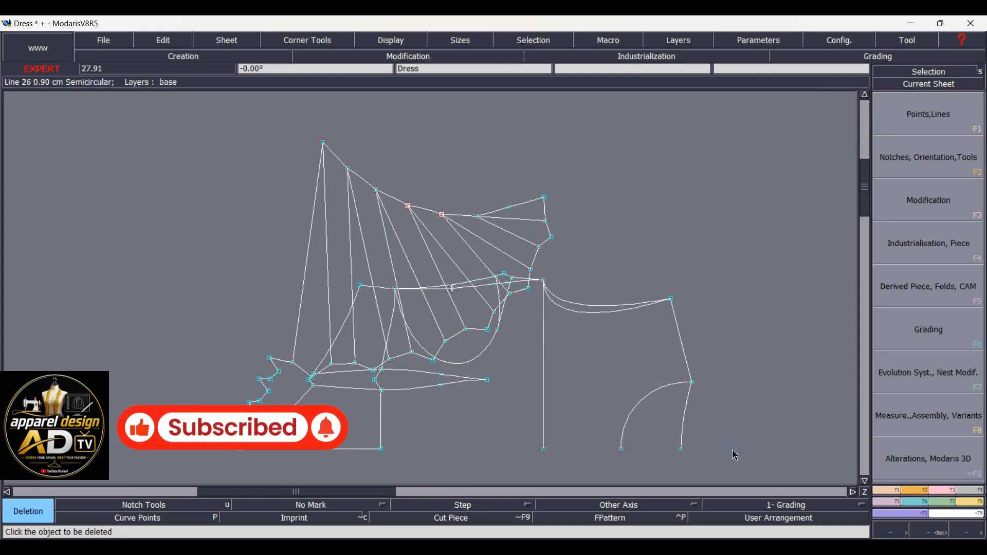
pyautogui.hotkey('ctrl', 'z')
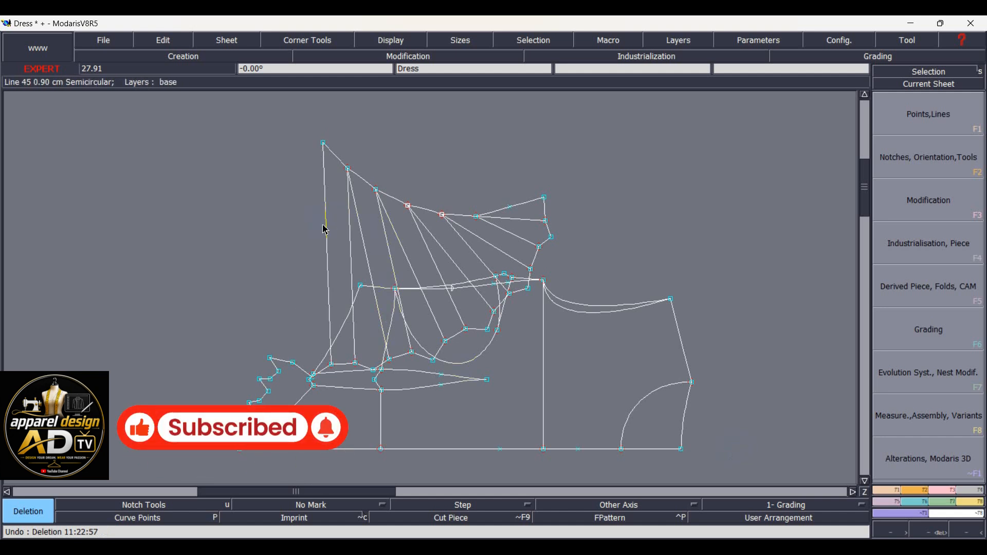
# - Delete the remaining radiating slash lines of the smaller flare above the bodice
pyautogui.click(388, 242)
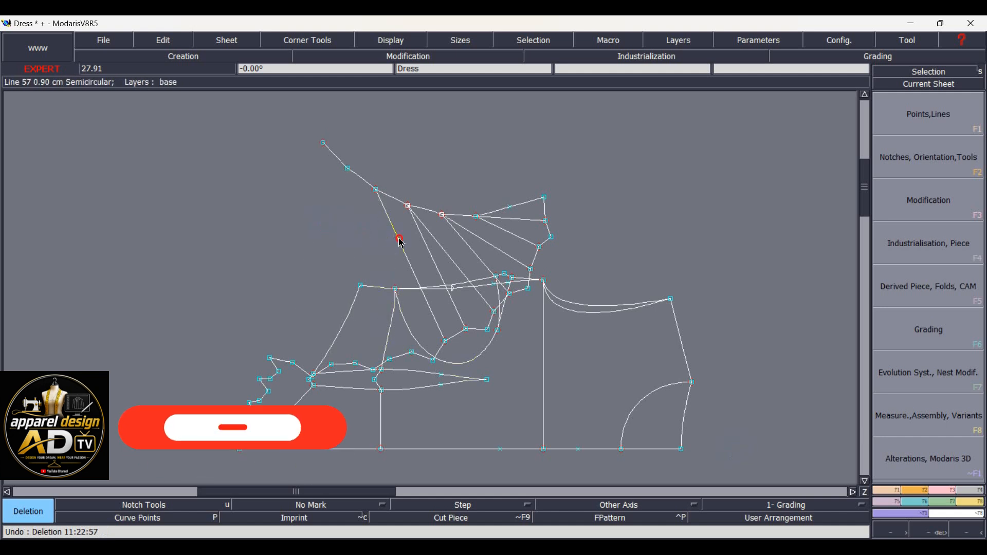
pyautogui.click(418, 240)
pyautogui.click(438, 245)
pyautogui.click(467, 242)
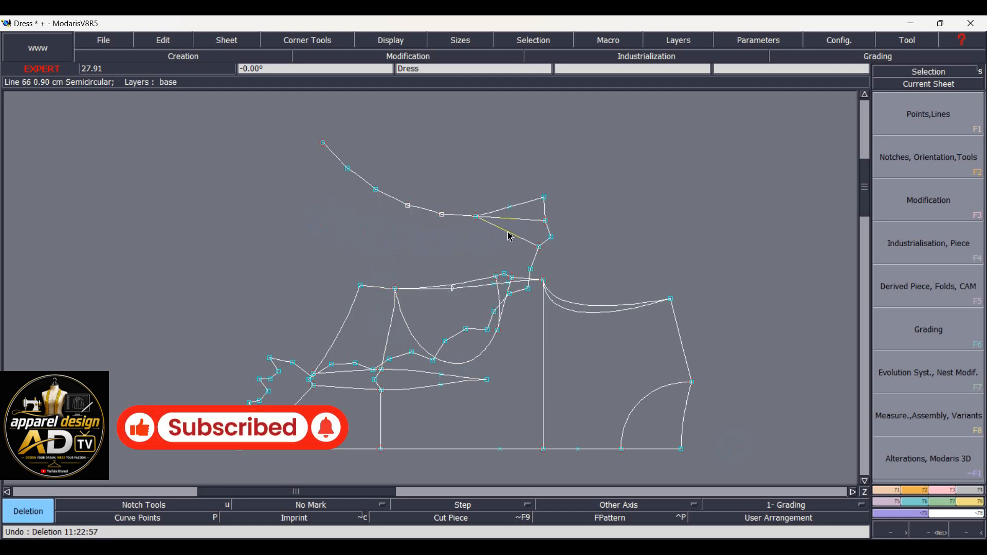
pyautogui.click(520, 219)
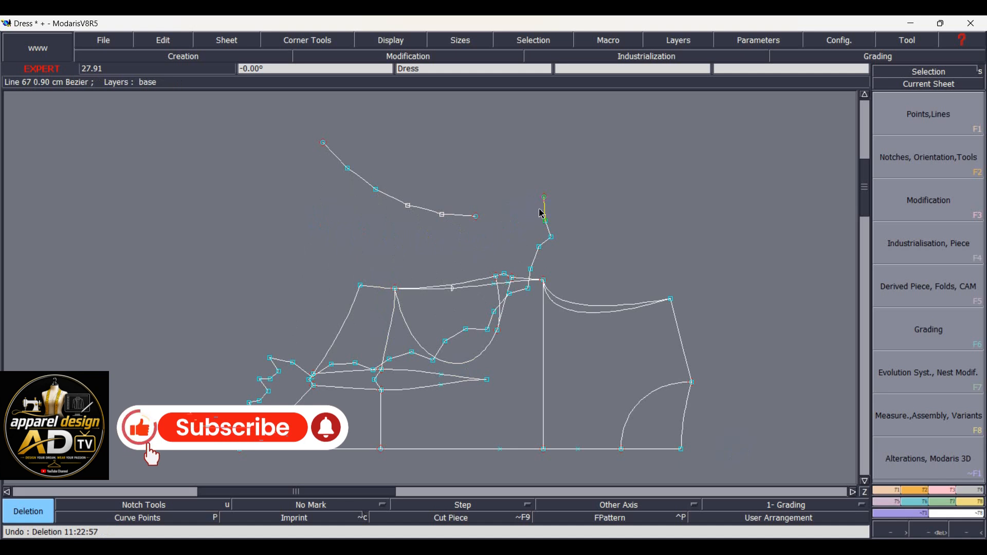
# - Delete the zigzag line segments running from above the armhole down across the bodice to the waist dart
pyautogui.click(549, 212)
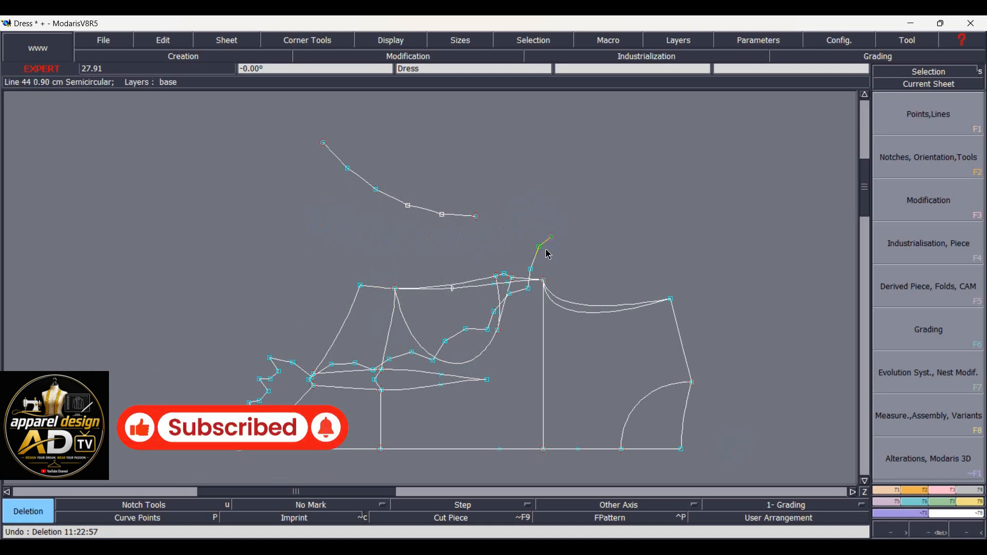
pyautogui.click(546, 243)
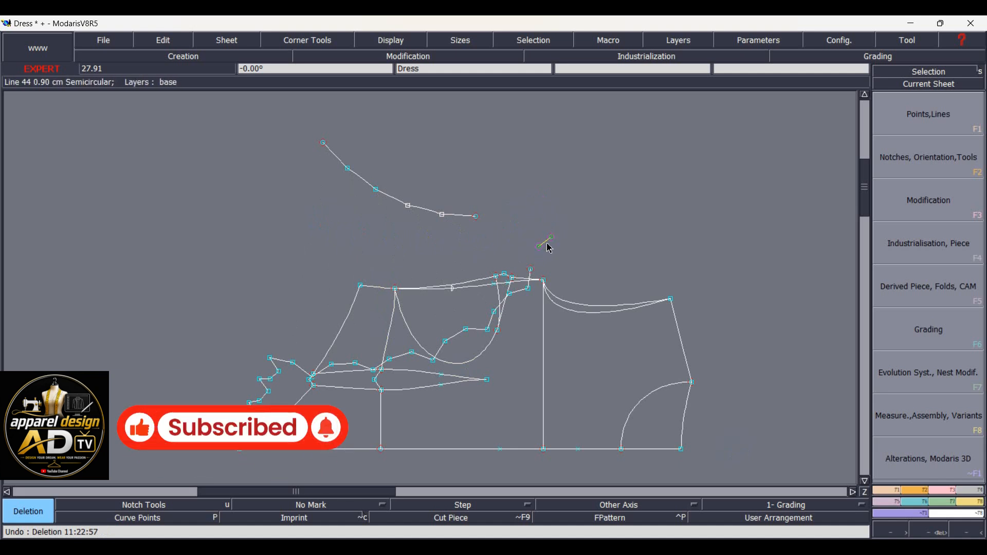
pyautogui.scroll(2, 524, 312)
pyautogui.click(521, 286)
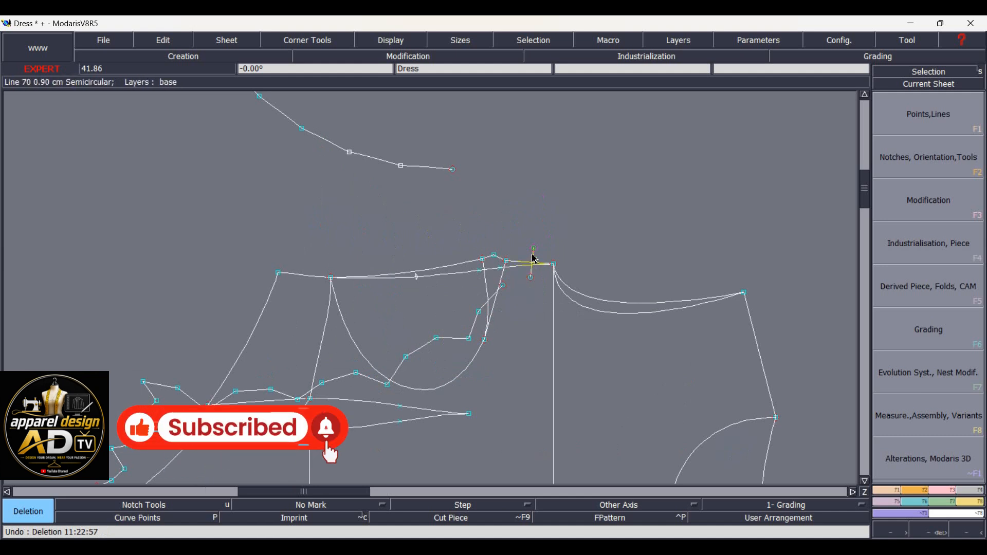
pyautogui.click(479, 328)
pyautogui.click(419, 356)
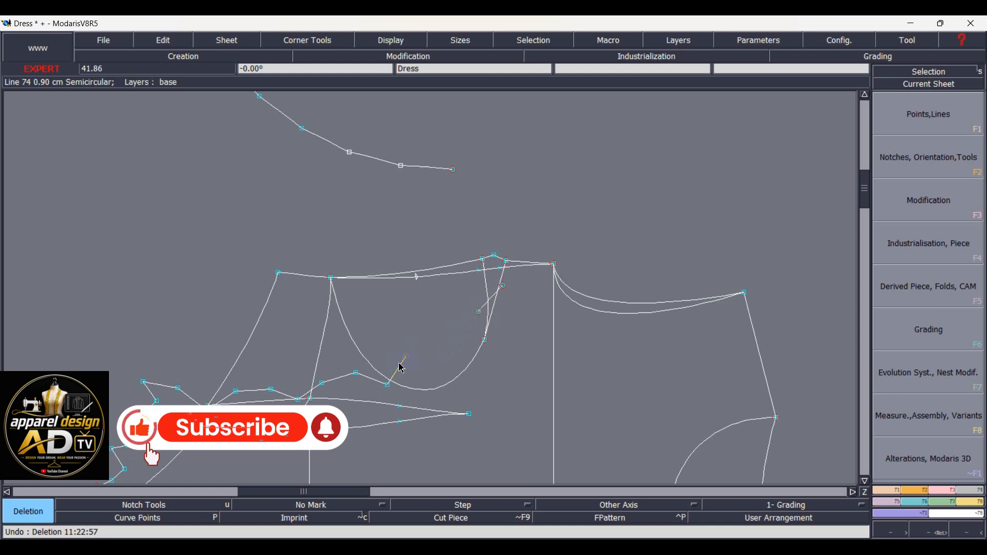
pyautogui.click(346, 383)
pyautogui.click(314, 392)
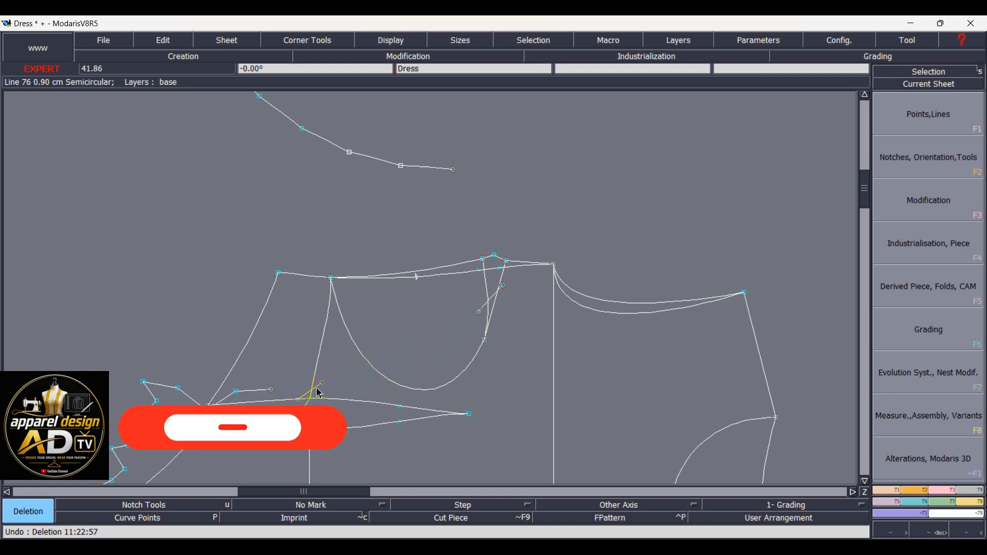
pyautogui.click(256, 393)
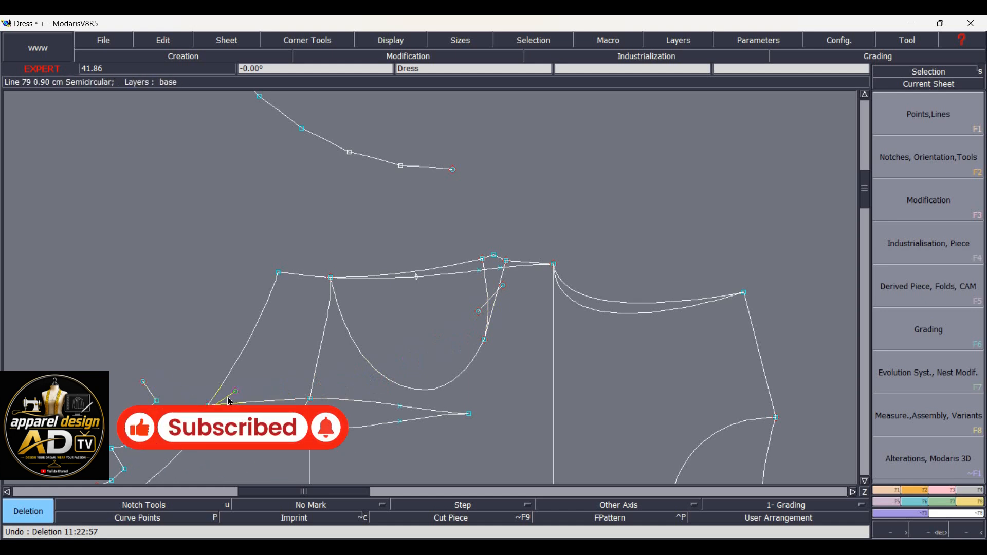
# - Delete the leftover curved edge segments of the flare above the bodice
pyautogui.click(375, 159)
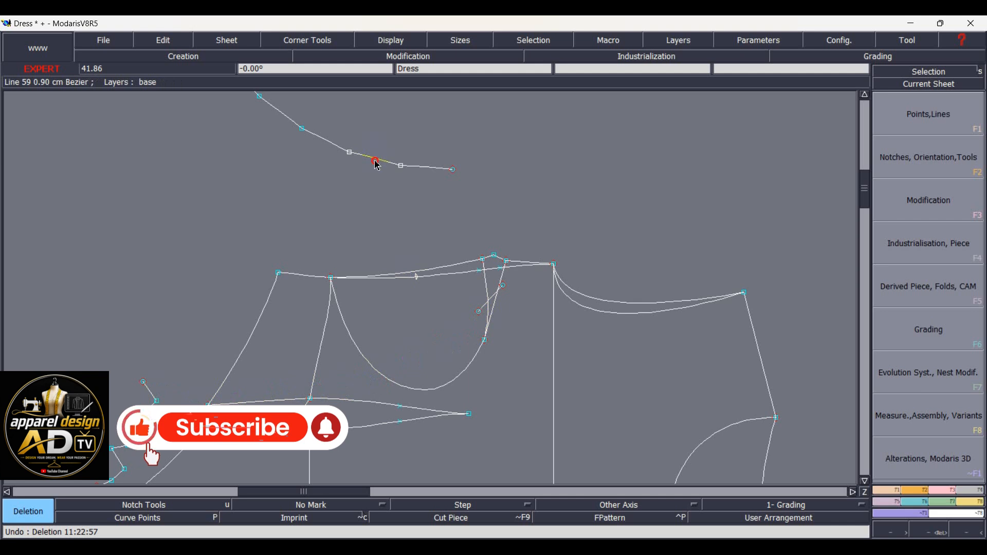
pyautogui.click(423, 172)
pyautogui.scroll(-2, 385, 222)
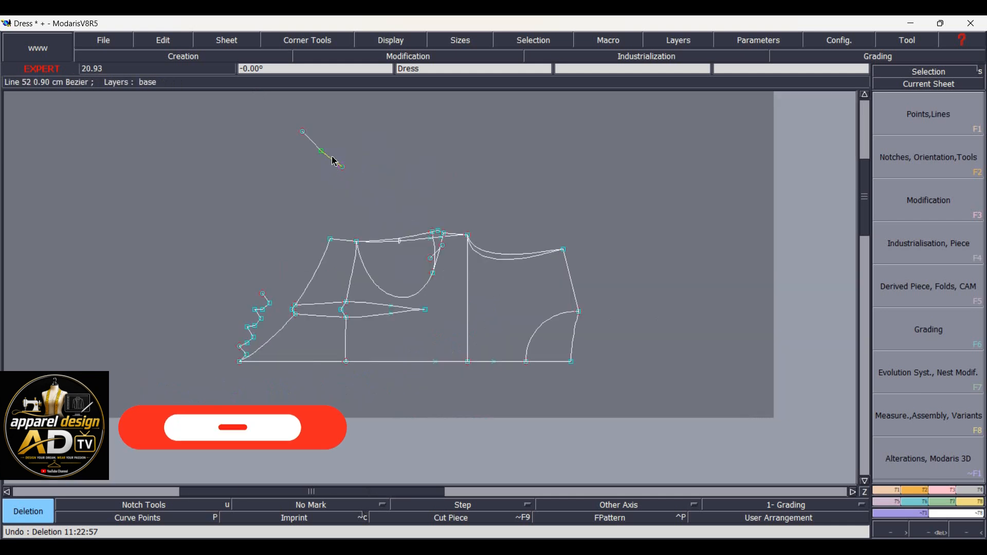
pyautogui.click(313, 141)
# - Delete the zigzag outline beside the bodice's lower edge and the stray diagonal line crossing the side bust dart
pyautogui.scroll(2, 272, 356)
pyautogui.scroll(2, 271, 359)
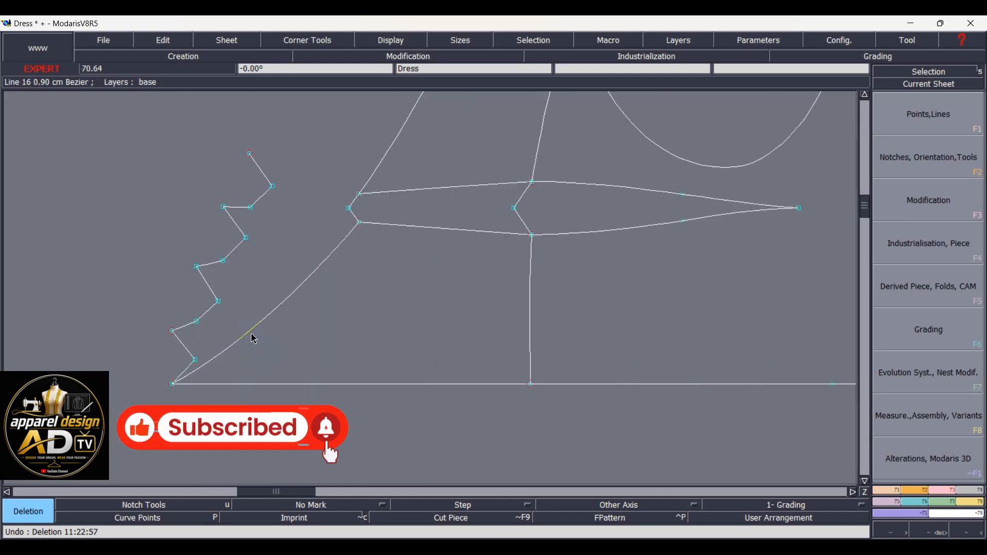
pyautogui.click(238, 209)
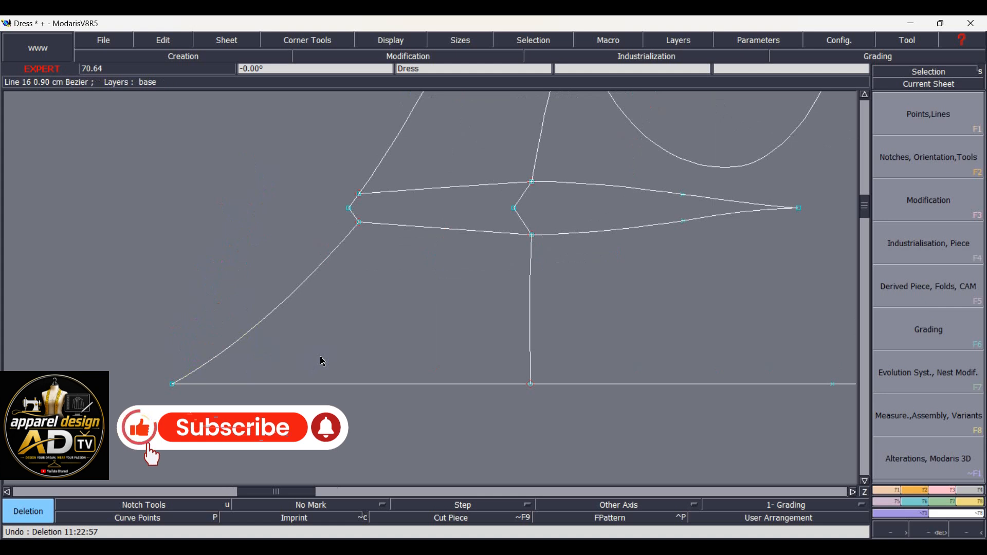
pyautogui.press('Home')
pyautogui.scroll(3, 566, 392)
pyautogui.scroll(3, 535, 369)
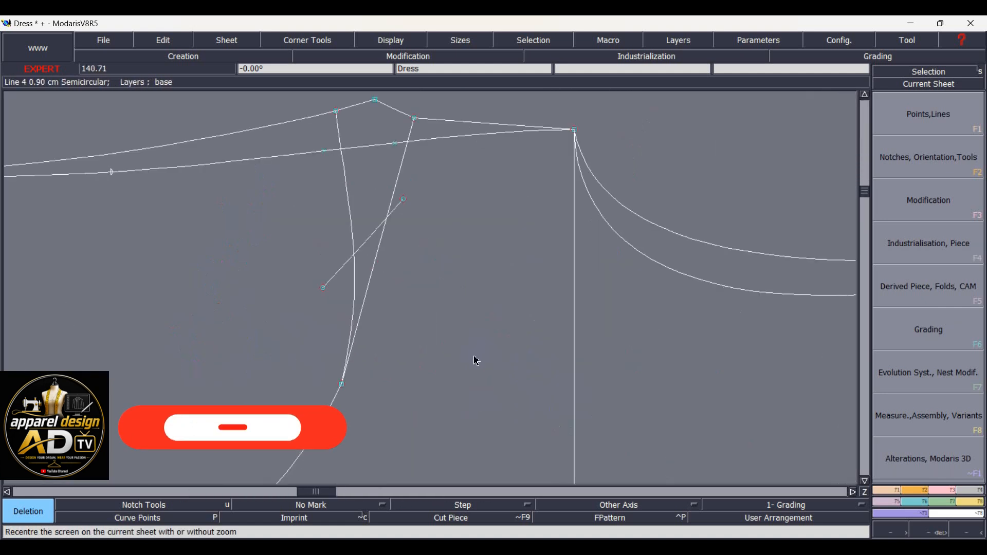
pyautogui.click(373, 235)
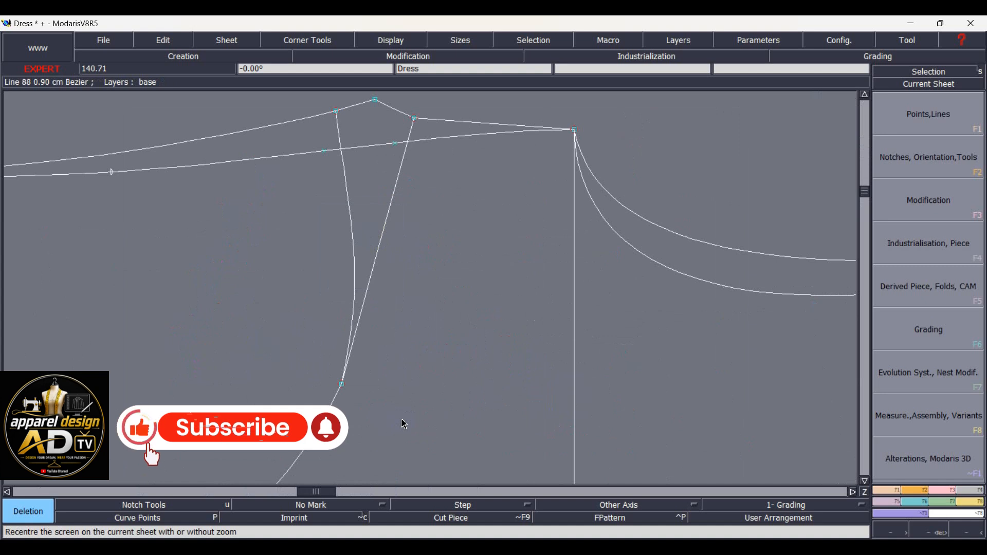
pyautogui.hotkey('shift', 's')
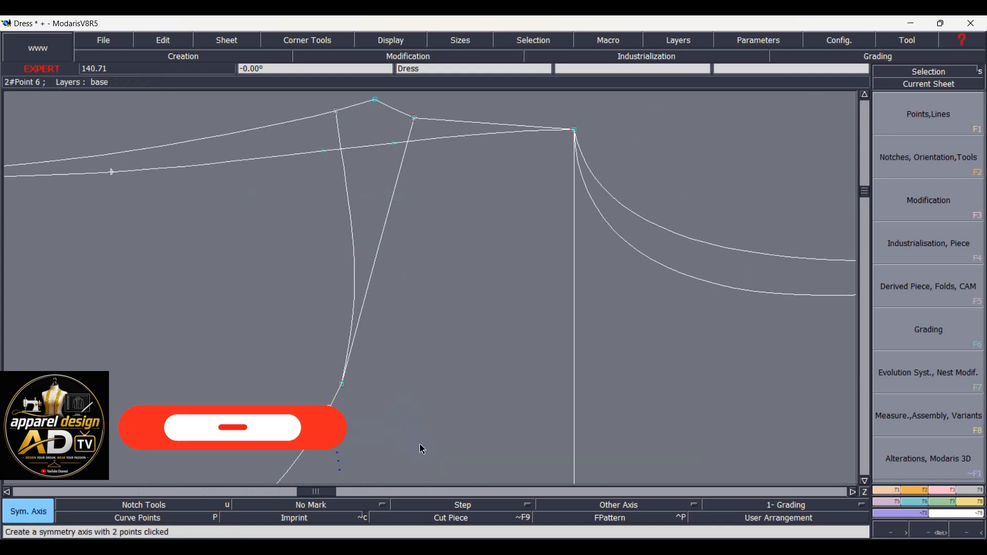
pyautogui.press('d')
pyautogui.click(341, 384)
pyautogui.press('Return')
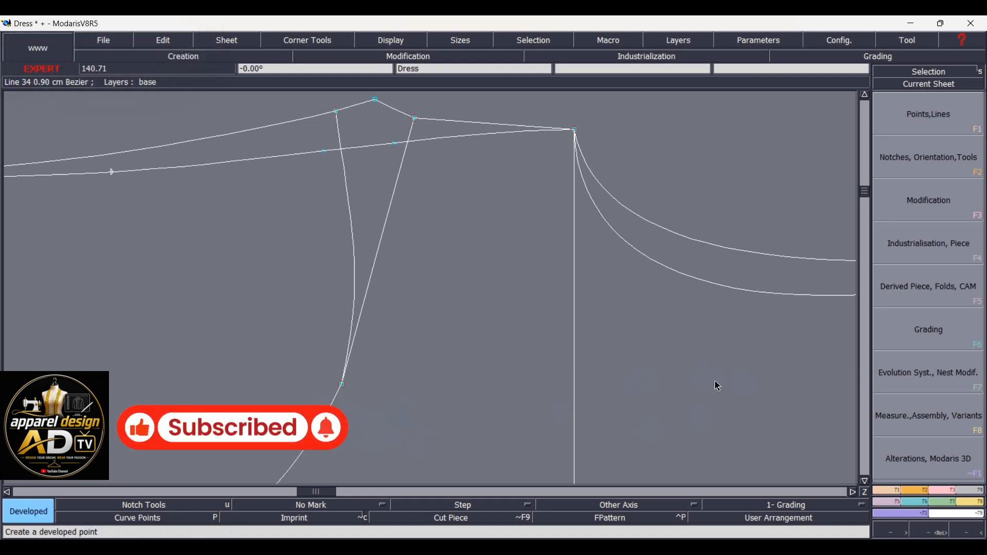
# - Delete the curved line running from the side bust dart's tip down toward the waist dart
pyautogui.click(942, 491)
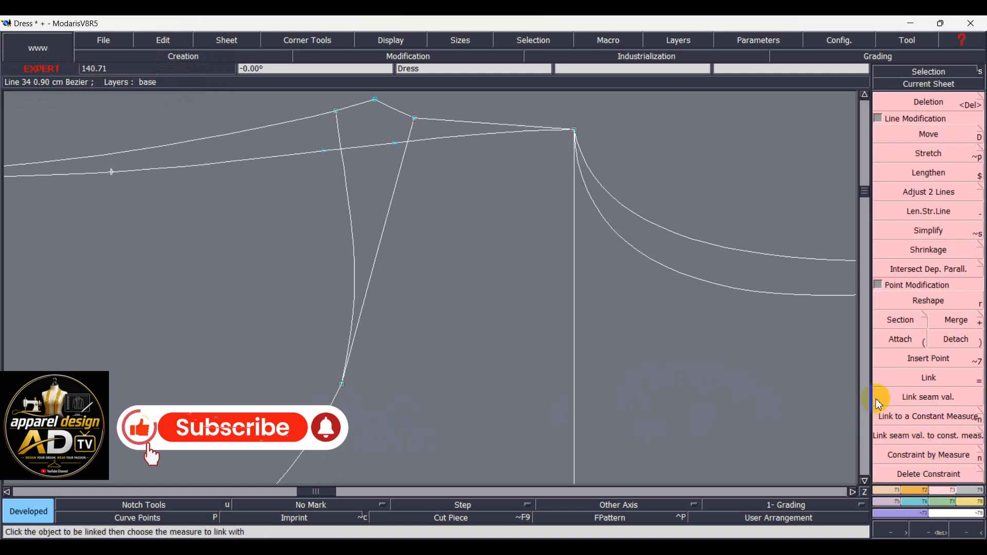
pyautogui.click(904, 356)
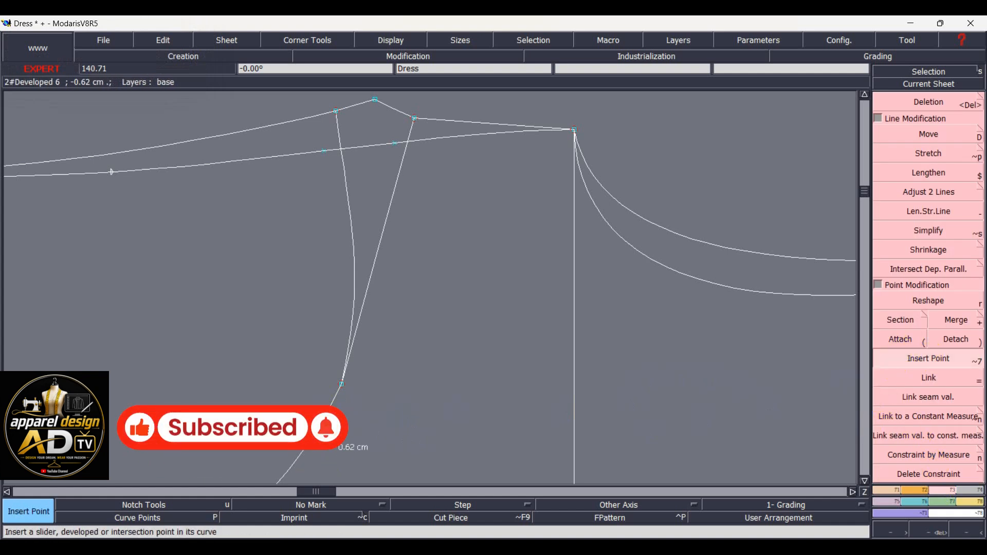
pyautogui.press('Delete')
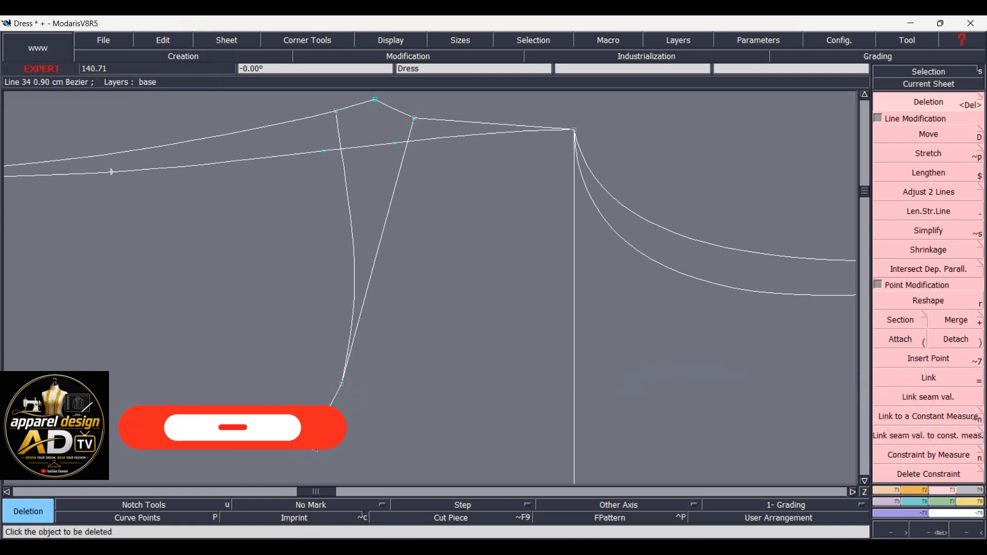
pyautogui.click(306, 455)
# - Delete the outline extending beyond the waistline, including its outer curve, dart extension, side seam extension and centre front extension
pyautogui.press('Home')
pyautogui.scroll(2, 464, 444)
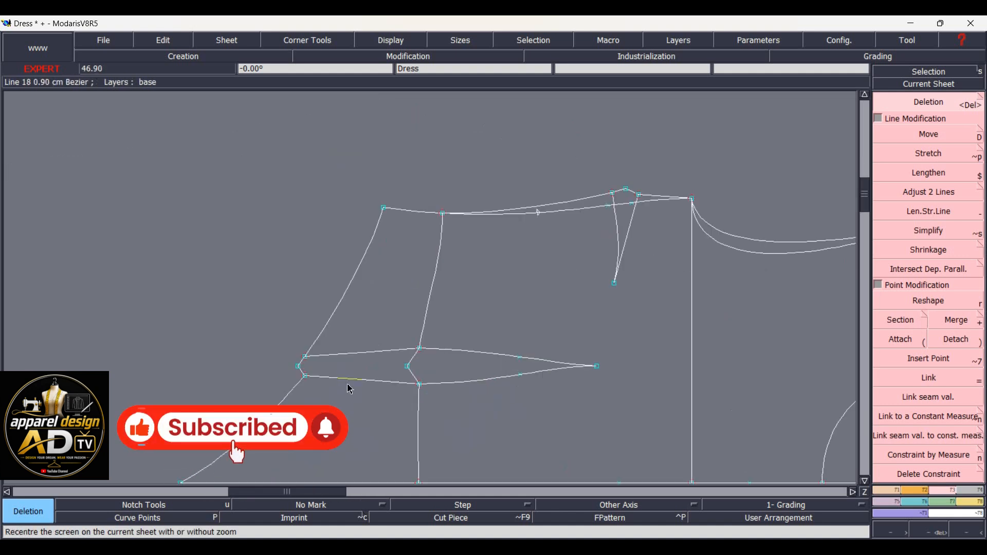
pyautogui.click(352, 354)
pyautogui.click(338, 311)
pyautogui.click(302, 365)
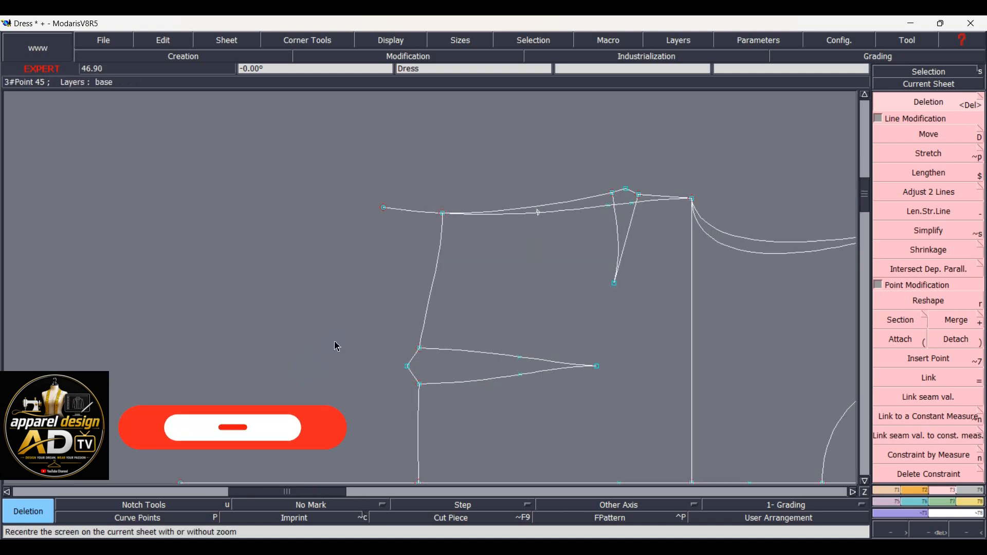
pyautogui.click(392, 209)
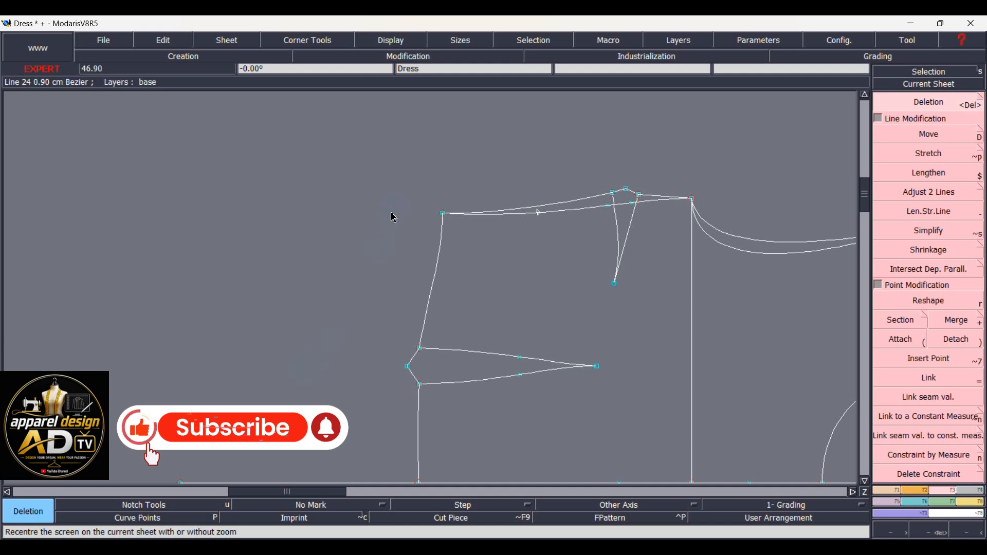
pyautogui.press('Home')
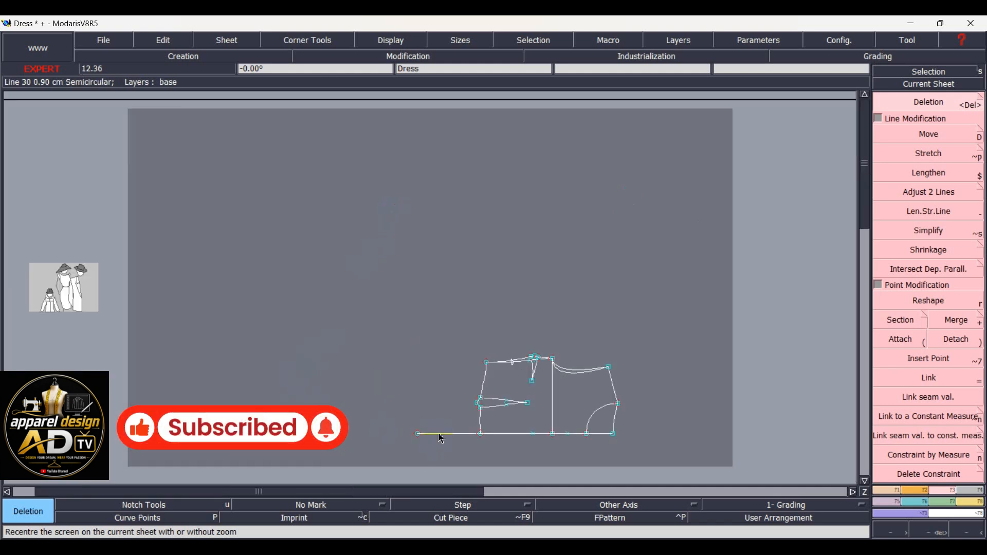
pyautogui.scroll(3, 592, 453)
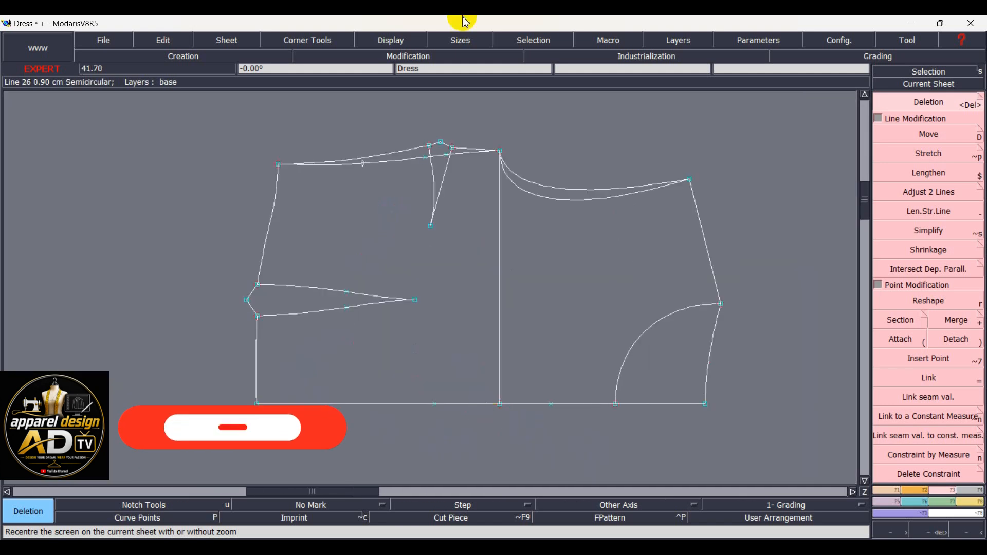
# - Straighten the side bust dart's curved leg and delete the stray mark on the side seam line
pyautogui.scroll(1, 431, 232)
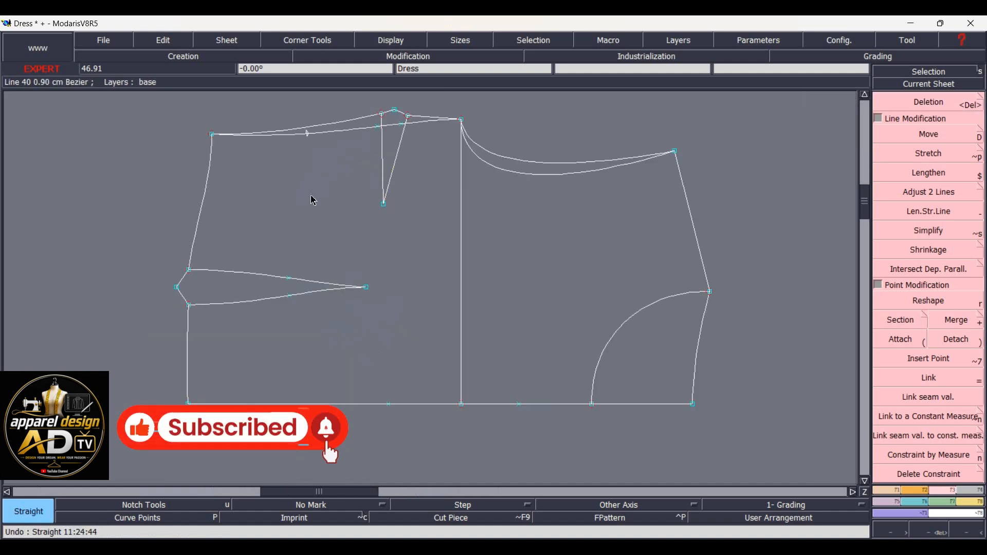
pyautogui.press('Delete')
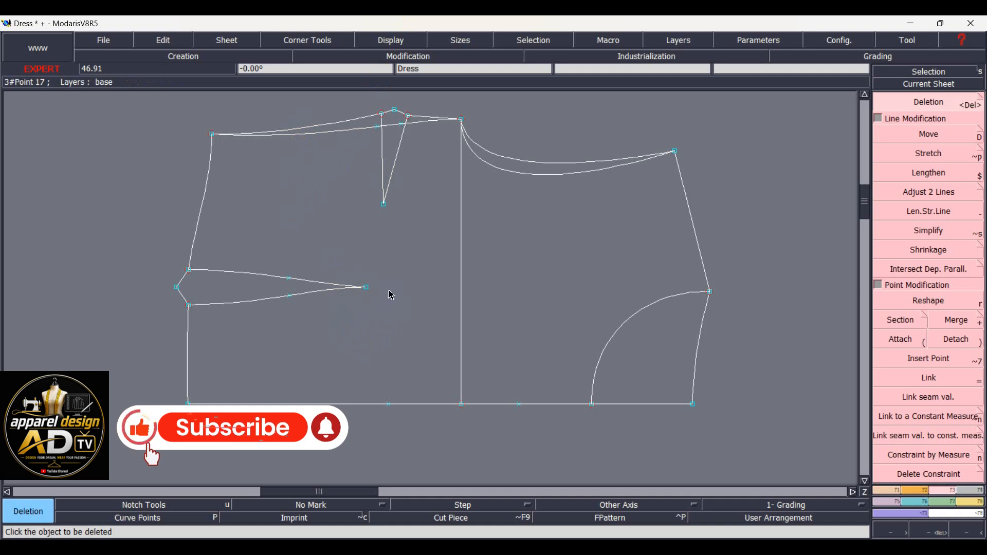
# - Measure the distance from the waist dart's tip to the shoulder neck point, and remove the measurement
pyautogui.press('l')
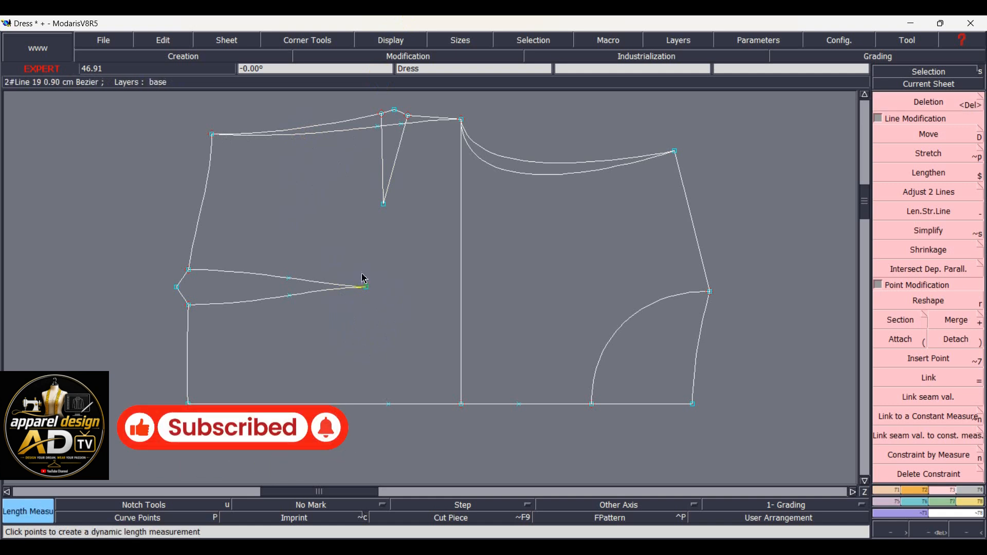
pyautogui.click(367, 288)
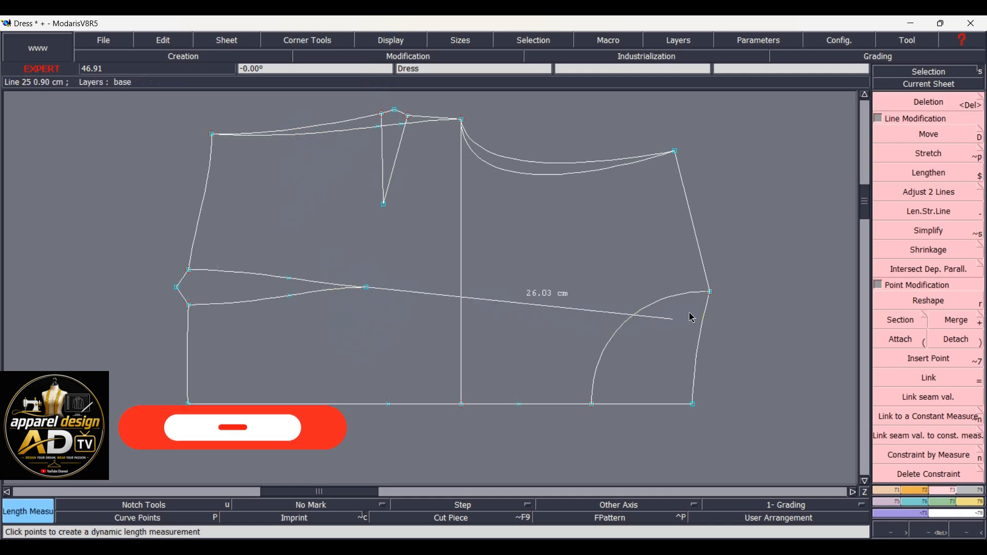
pyautogui.click(712, 292)
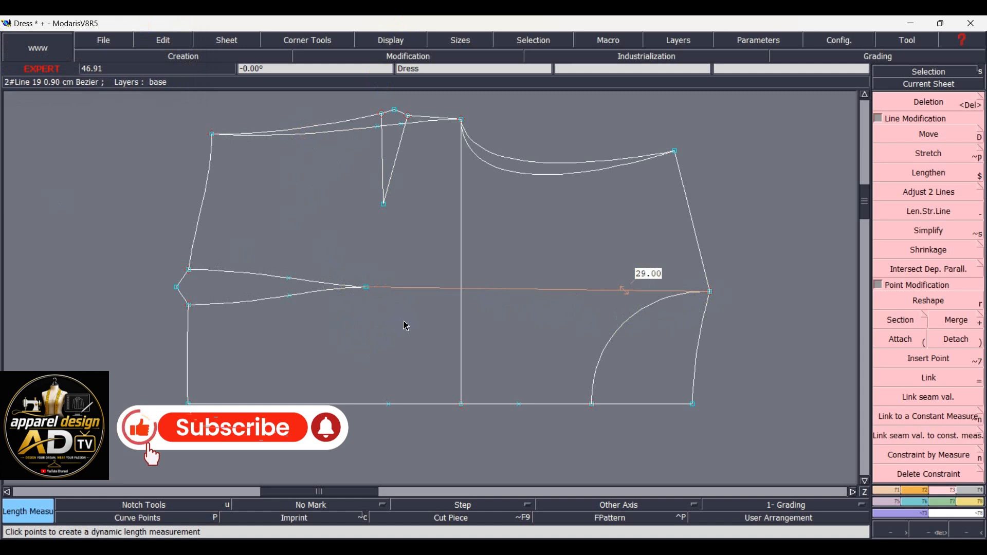
pyautogui.press('Delete')
pyautogui.click(553, 291)
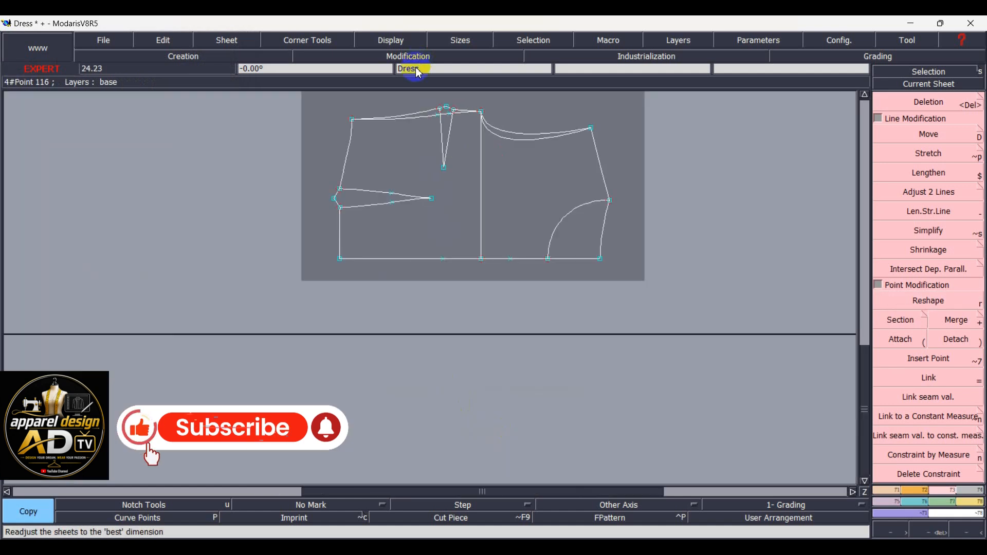
# - Delete the back bodice's side line, armhole curve, neckline and centre line extension, plus the vertical bust line, keeping only the front outline
pyautogui.scroll(2, 409, 98)
pyautogui.press('Delete')
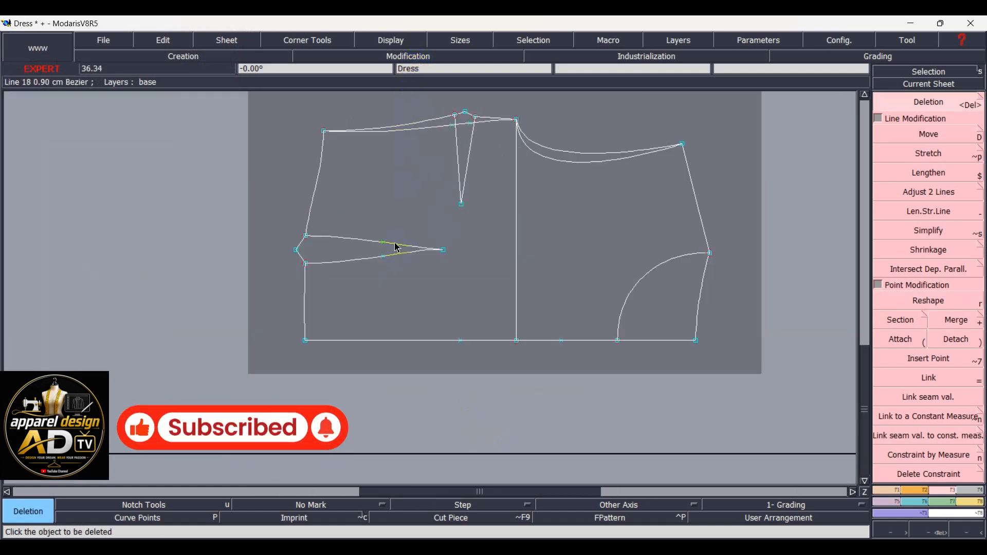
pyautogui.click(563, 157)
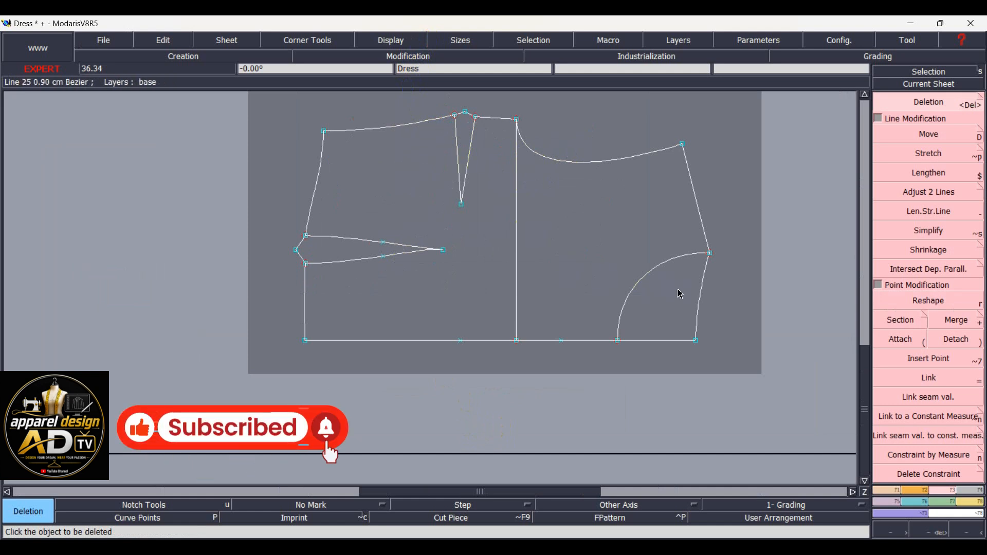
pyautogui.click(700, 342)
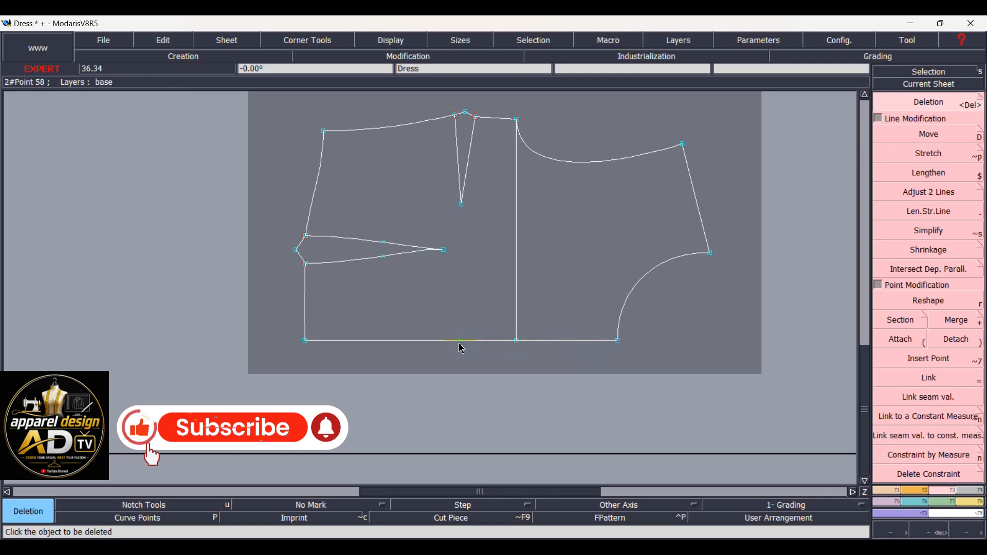
pyautogui.click(516, 300)
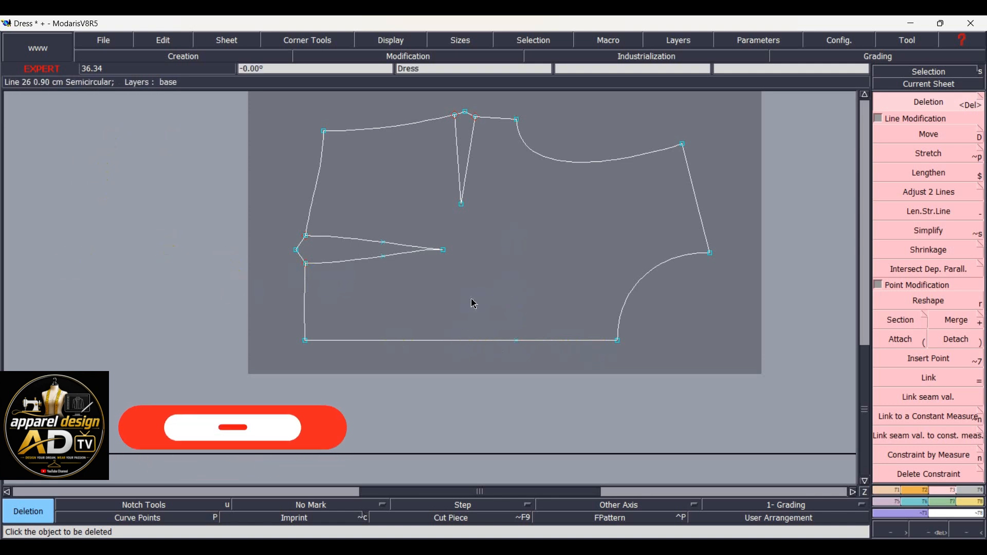
# - Define the front bodice's centre front line as the symmetry axis
pyautogui.click(389, 441)
pyautogui.click(809, 216)
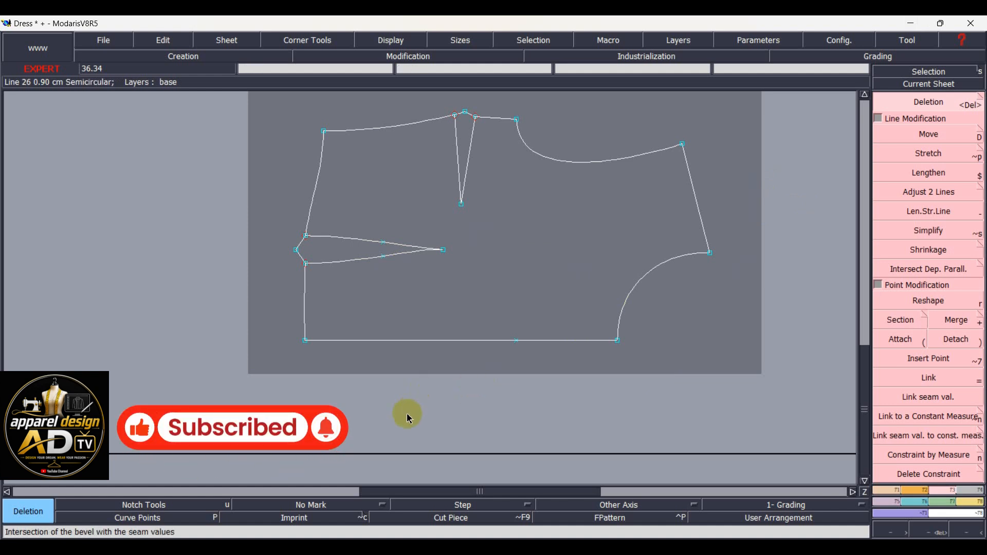
pyautogui.hotkey('shift', 's')
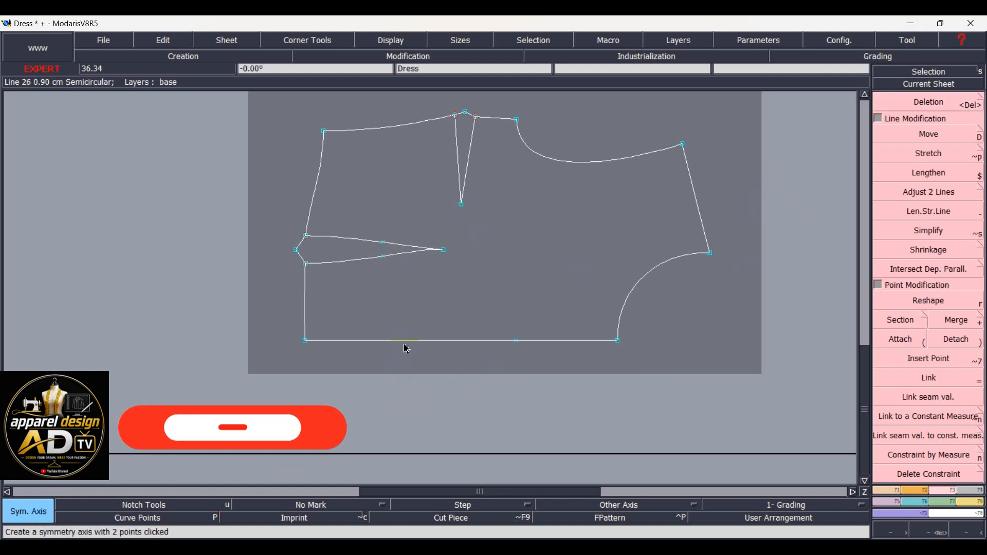
pyautogui.click(404, 341)
# - Align the waist dart's two leg points horizontally with the matching corners of the dart opening
pyautogui.press('2')
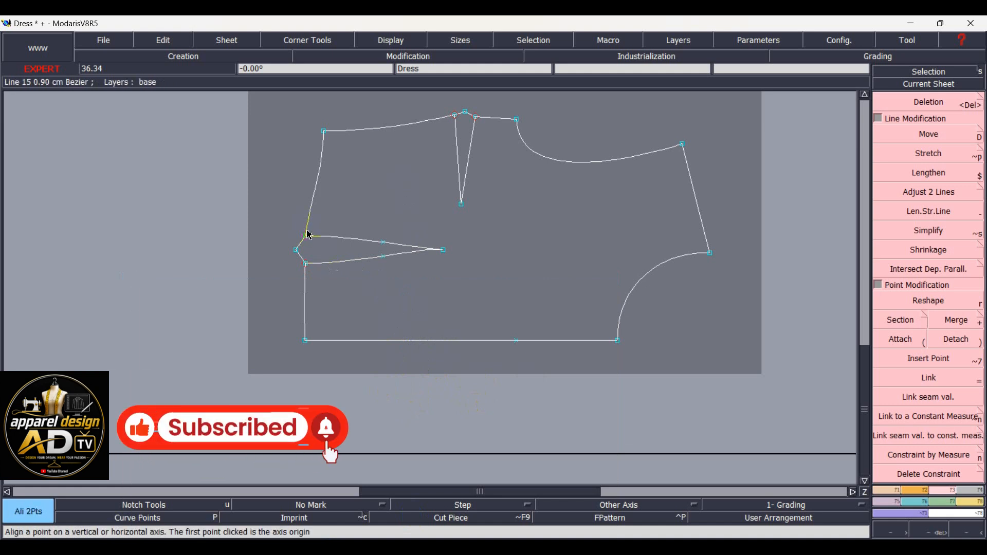
pyautogui.click(384, 243)
pyautogui.click(305, 264)
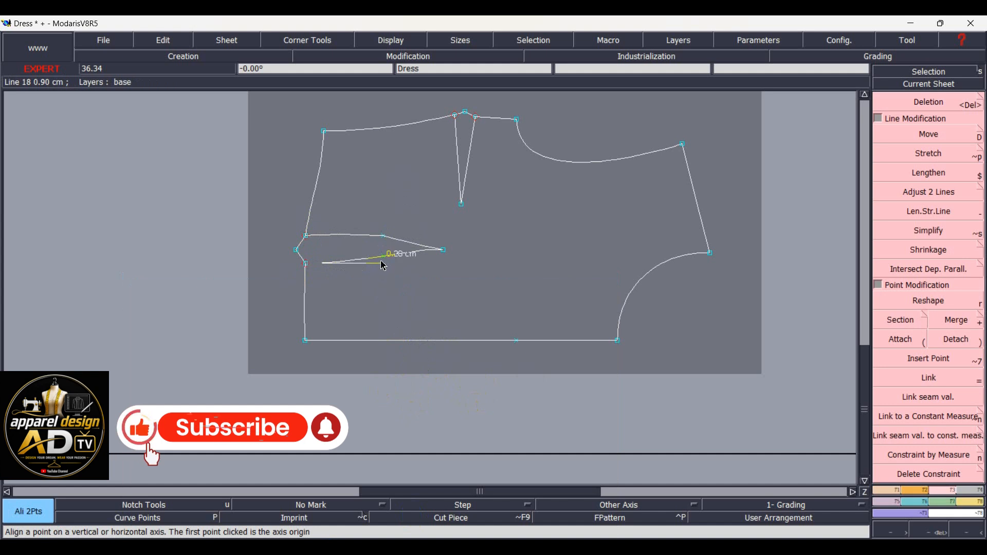
pyautogui.click(385, 266)
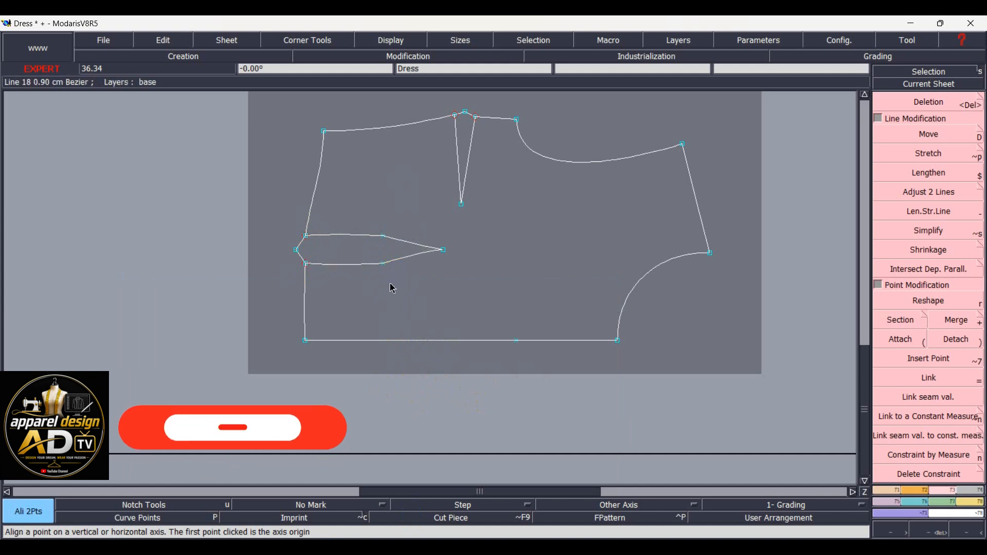
# - Reshape both waist dart legs by shifting their middle points with dx -0.30 cm and dy 0
pyautogui.press('r')
pyautogui.click(383, 235)
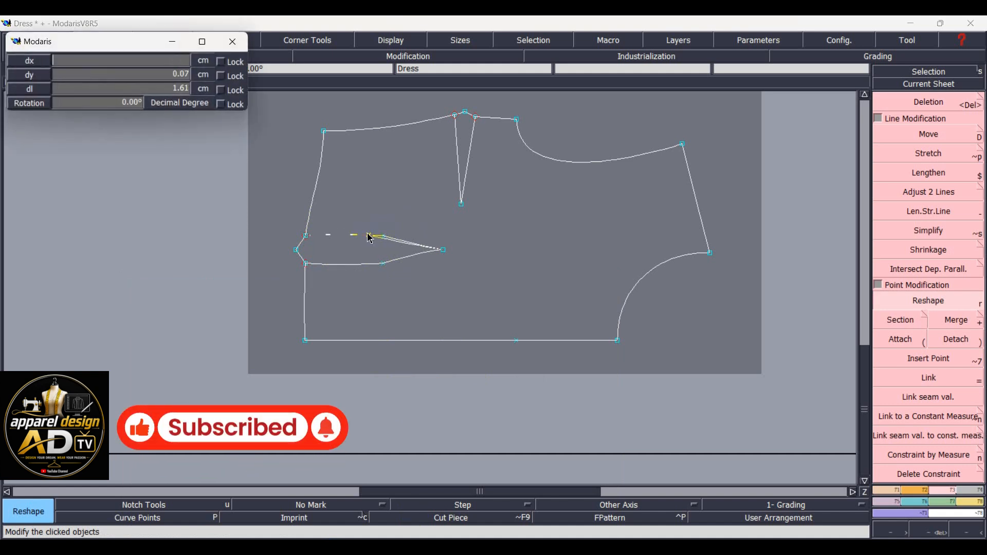
pyautogui.write('0')
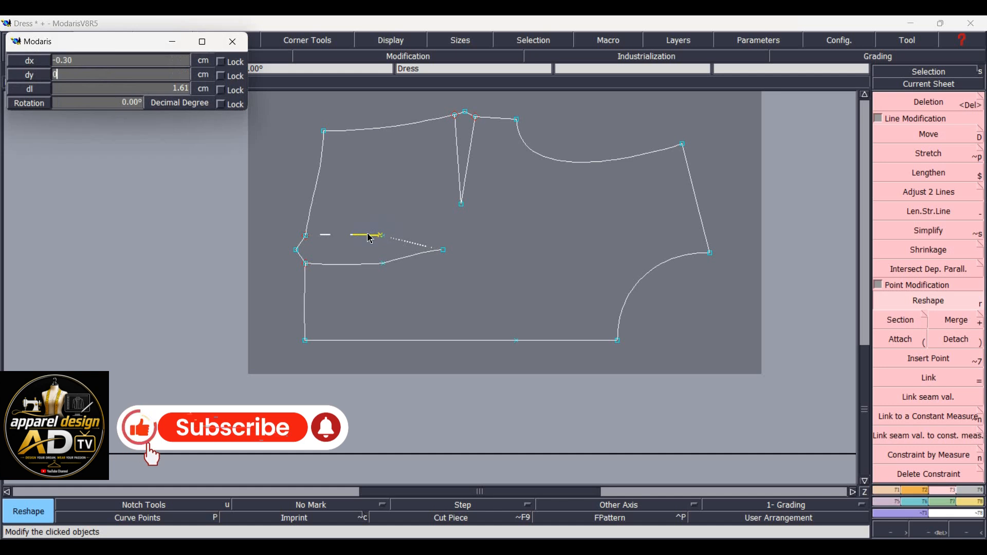
pyautogui.press('Return')
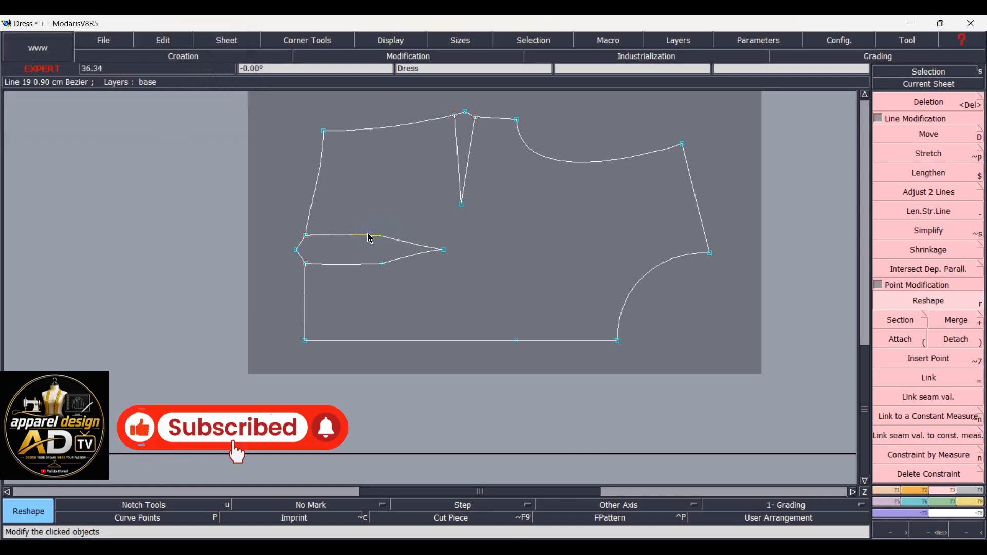
pyautogui.click(385, 268)
pyautogui.press('Return')
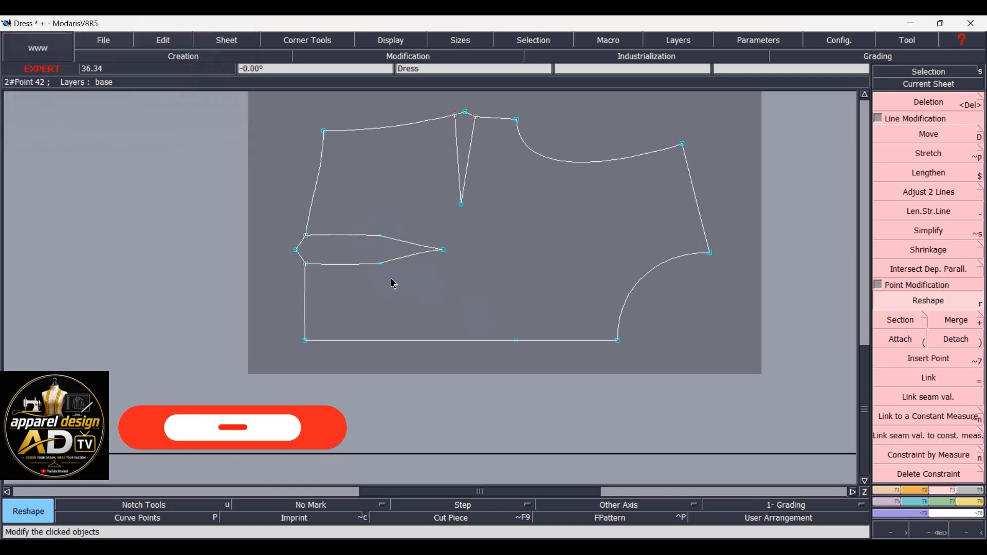
# - Shift the middle points of both waist dart legs further toward the waistline, keeping them level with the dart opening's corners
pyautogui.click(380, 237)
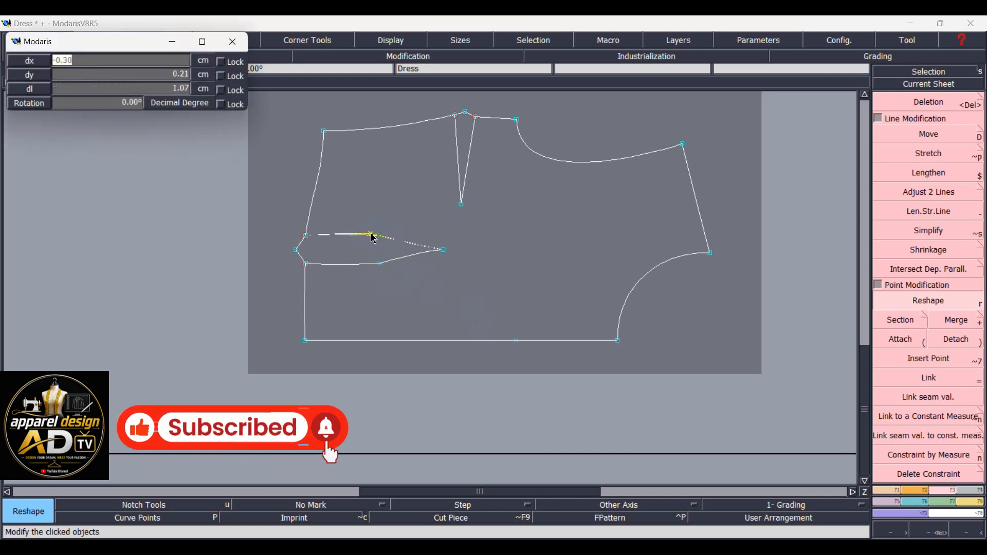
pyautogui.write('00')
pyautogui.press('Return')
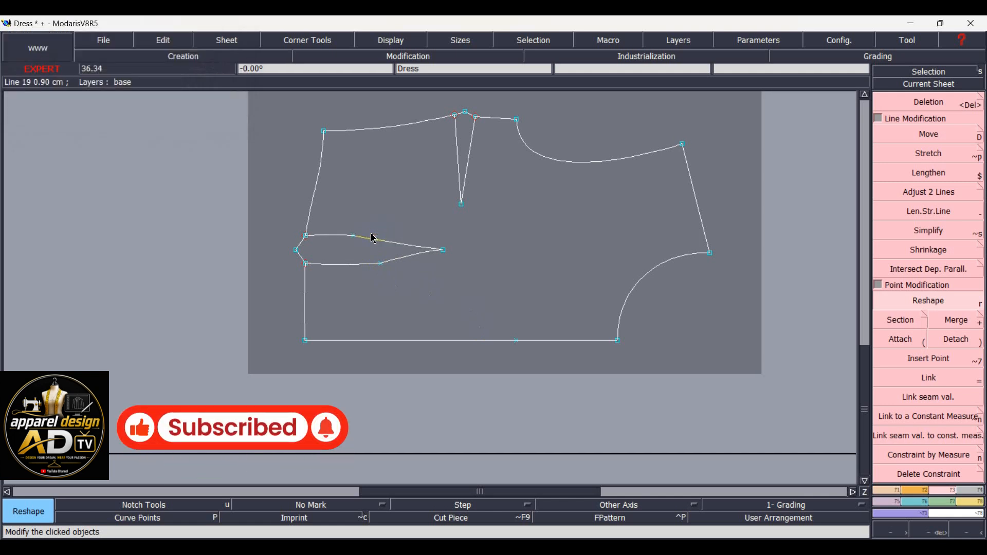
pyautogui.click(366, 266)
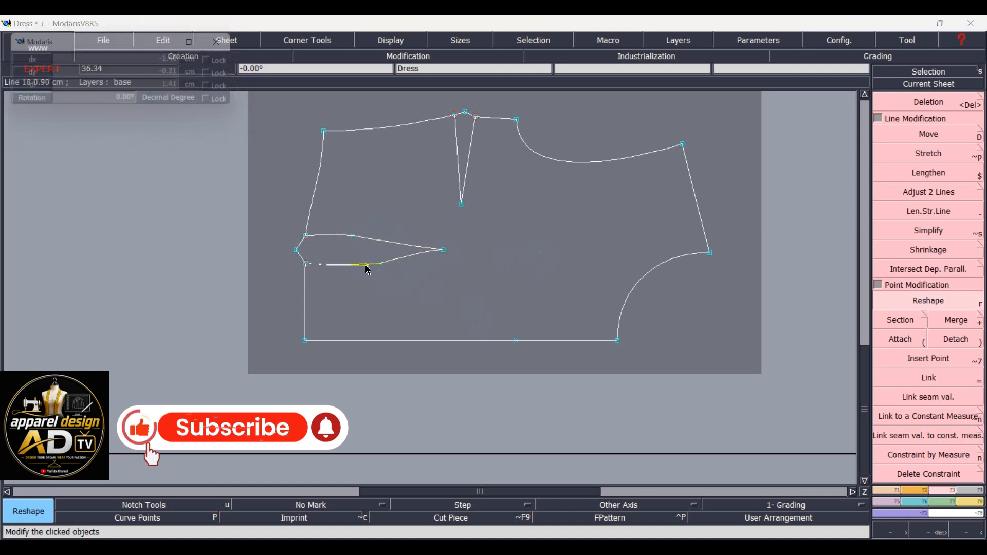
pyautogui.press('Return')
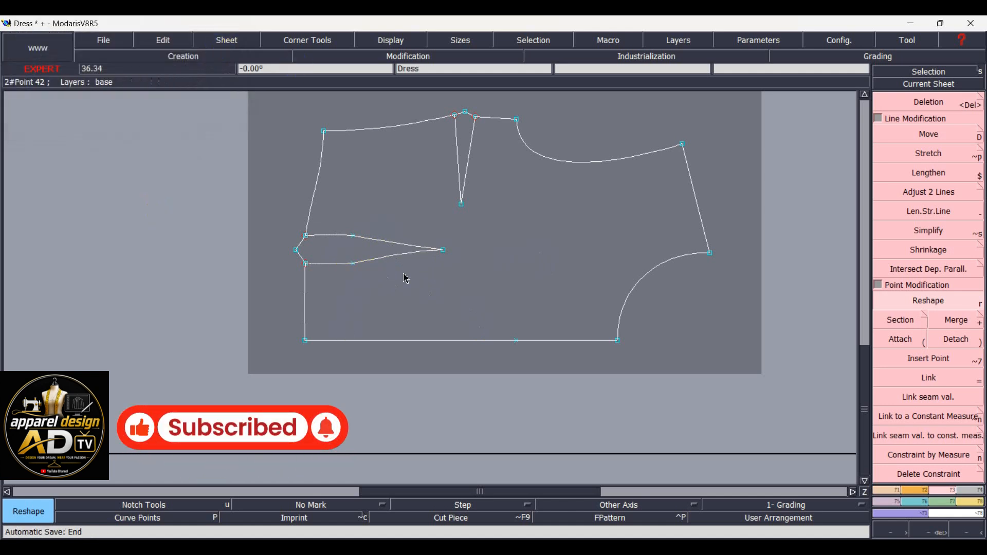
# - Delete both curved legs of the waist dart, keeping the dart tip and leg points
pyautogui.scroll(2, 406, 279)
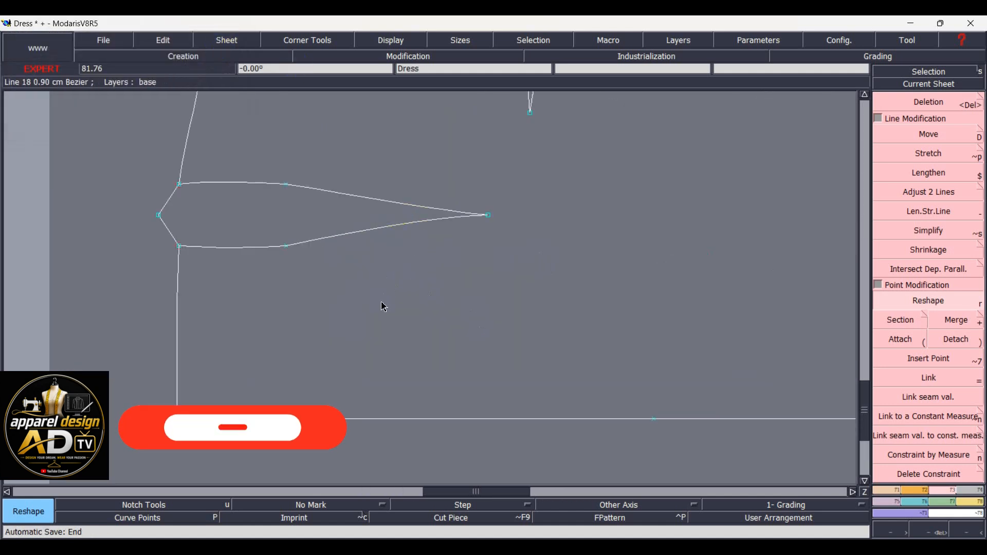
pyautogui.press('Delete')
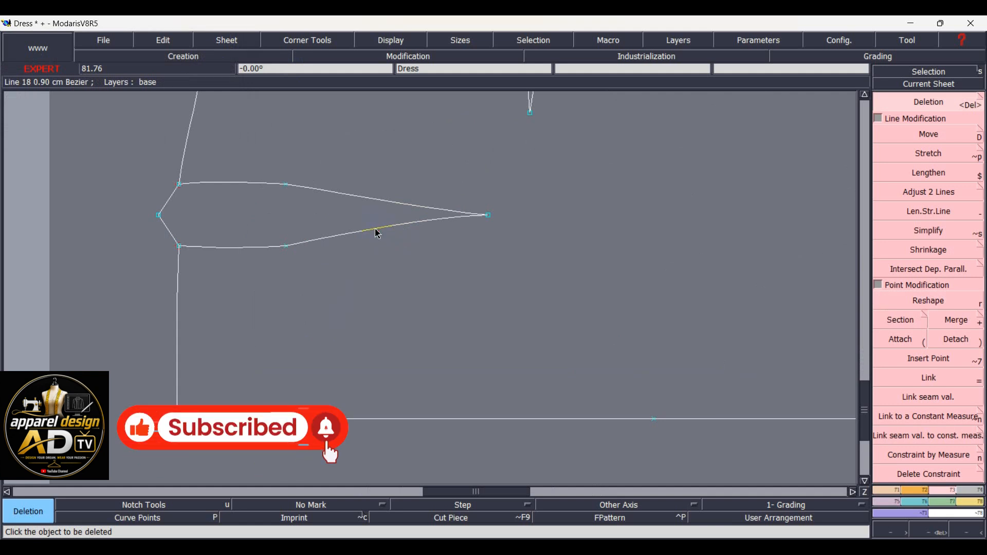
pyautogui.click(378, 233)
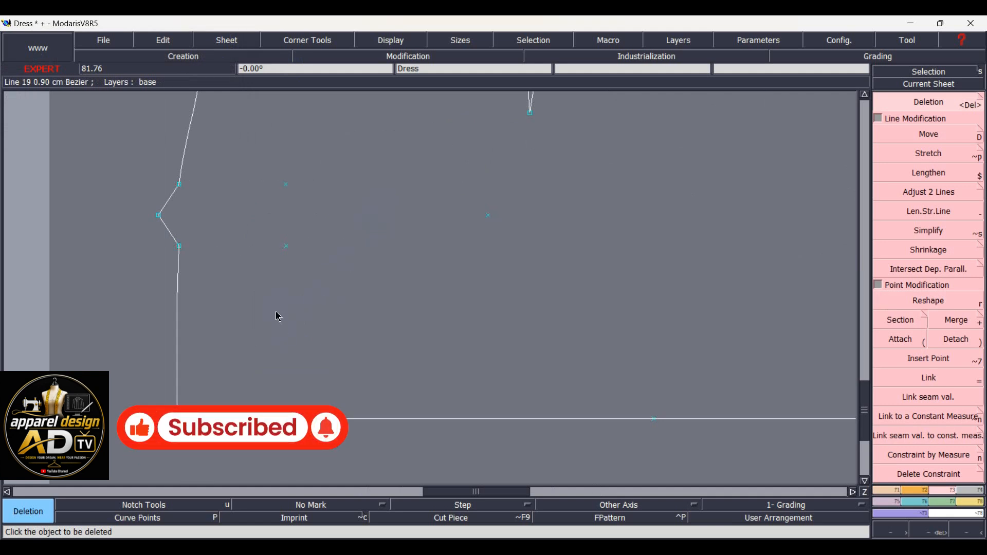
# - Redraw both waist dart legs as Bezier lines from the opening's corners through the leg points to the dart tip
pyautogui.press('a')
pyautogui.click(180, 185)
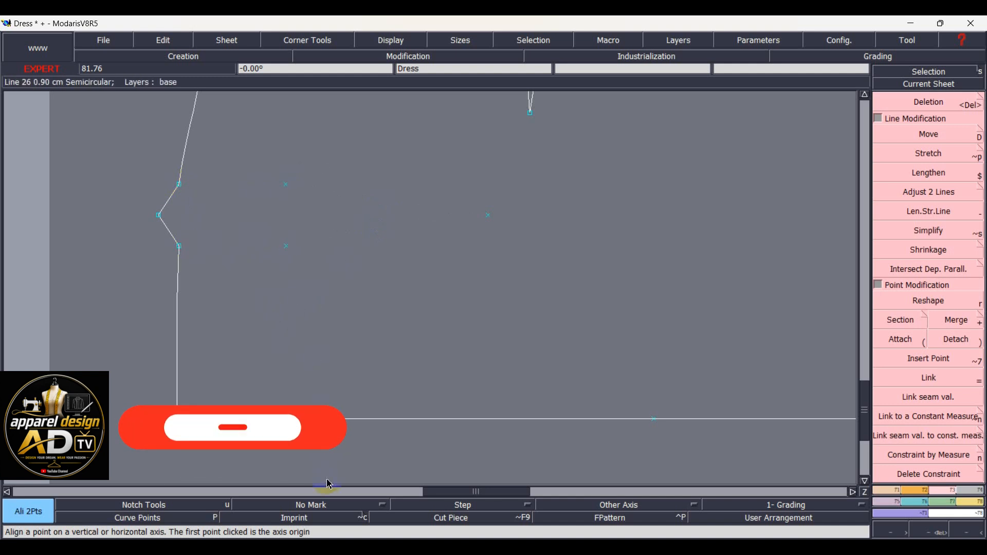
pyautogui.press('b')
pyautogui.click(179, 246)
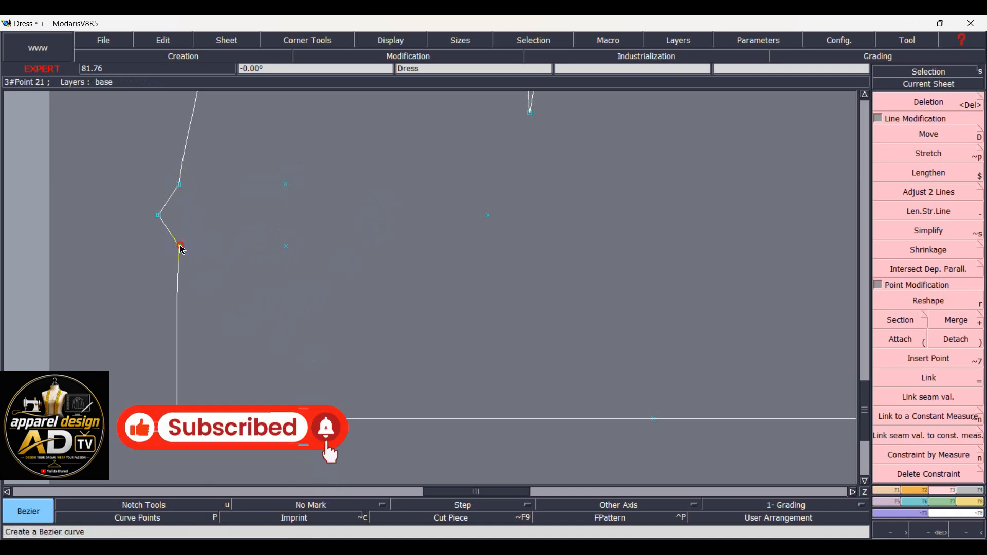
pyautogui.click(287, 248)
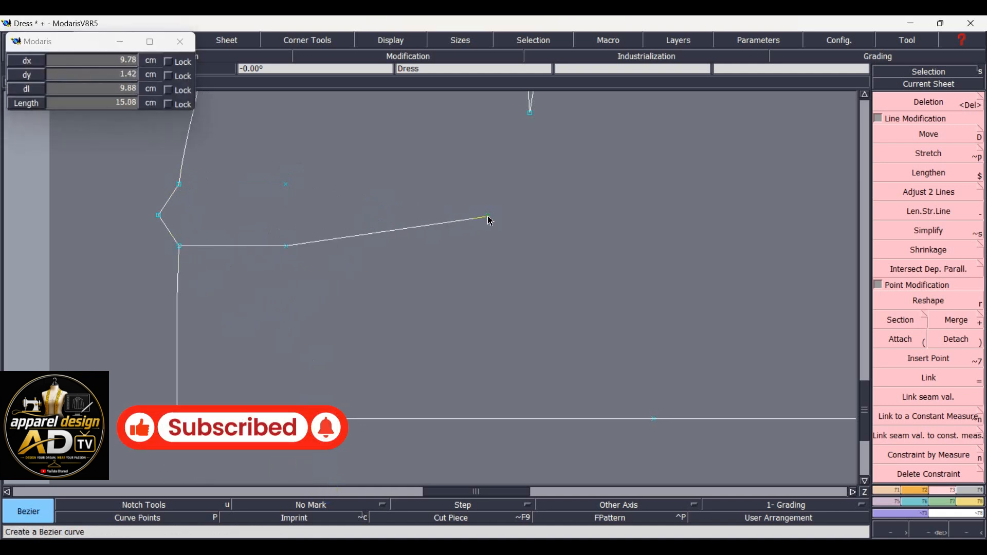
pyautogui.doubleClick(490, 217)
pyautogui.click(180, 184)
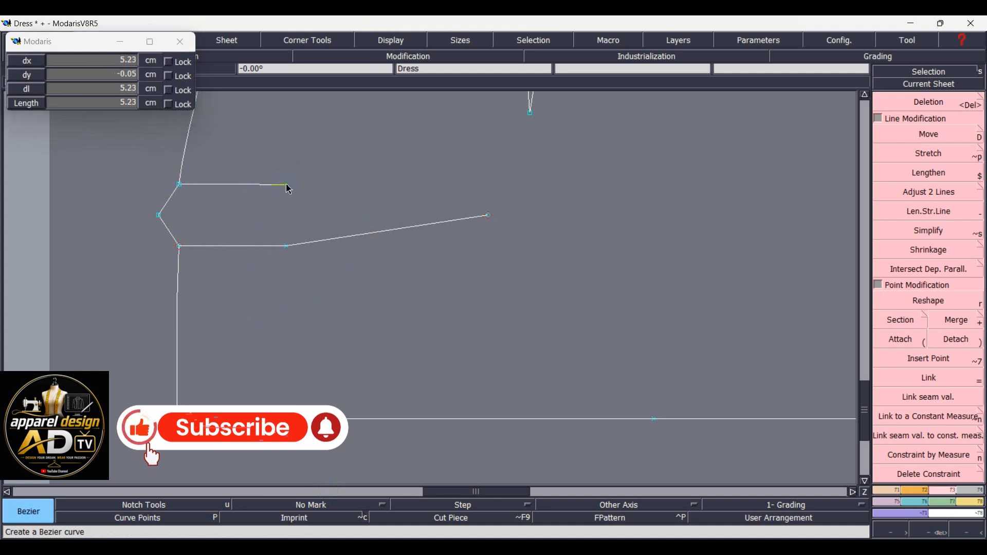
pyautogui.click(286, 185)
pyautogui.doubleClick(489, 217)
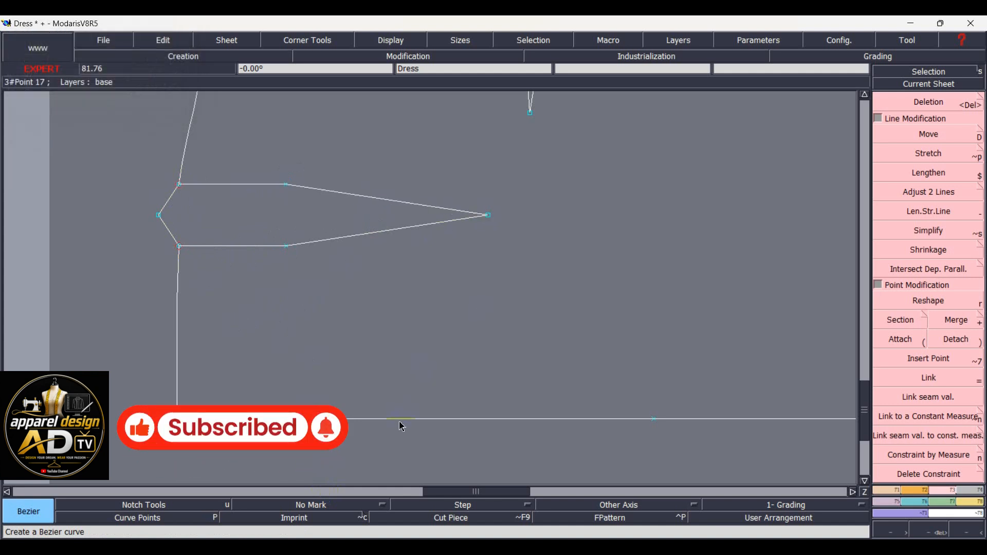
# - Create a symmetry axis along the centre front line and symmetrize all the bodice outlines and darts across it
pyautogui.press('Home')
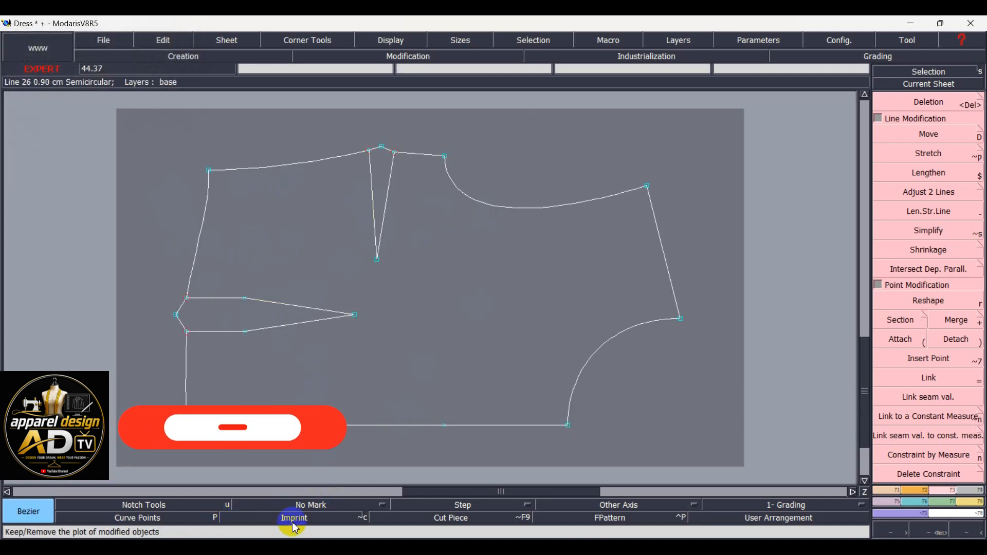
pyautogui.hotkey('shift', 's')
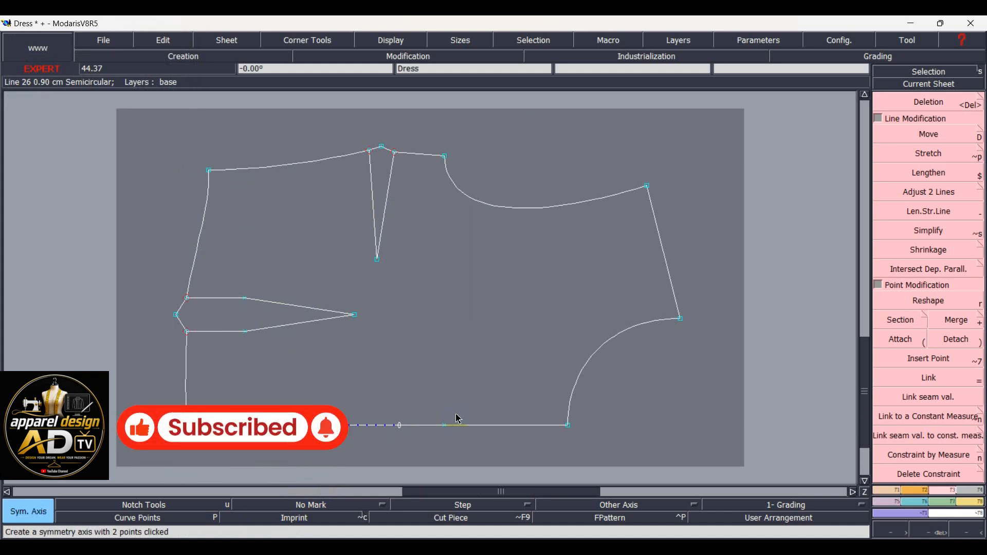
pyautogui.press('m')
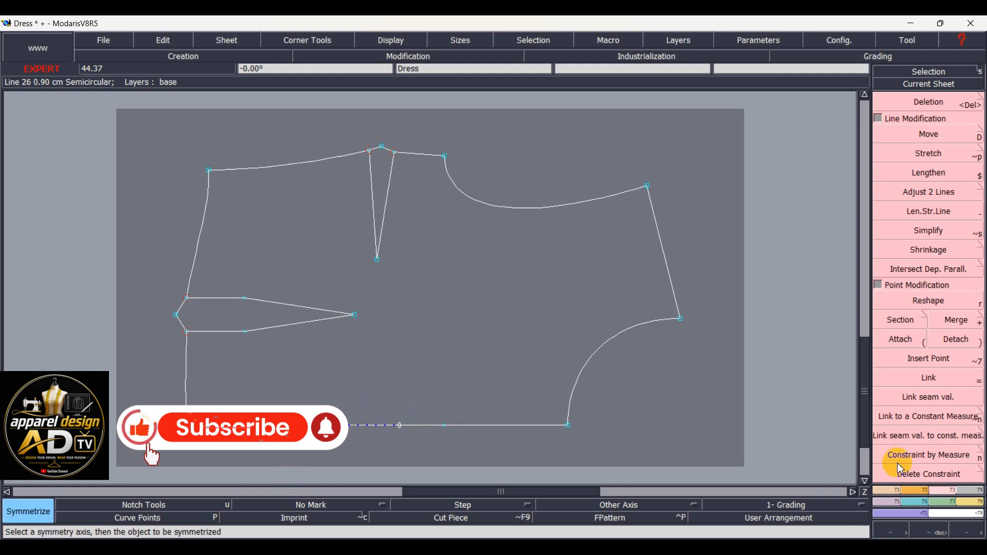
pyautogui.click(893, 494)
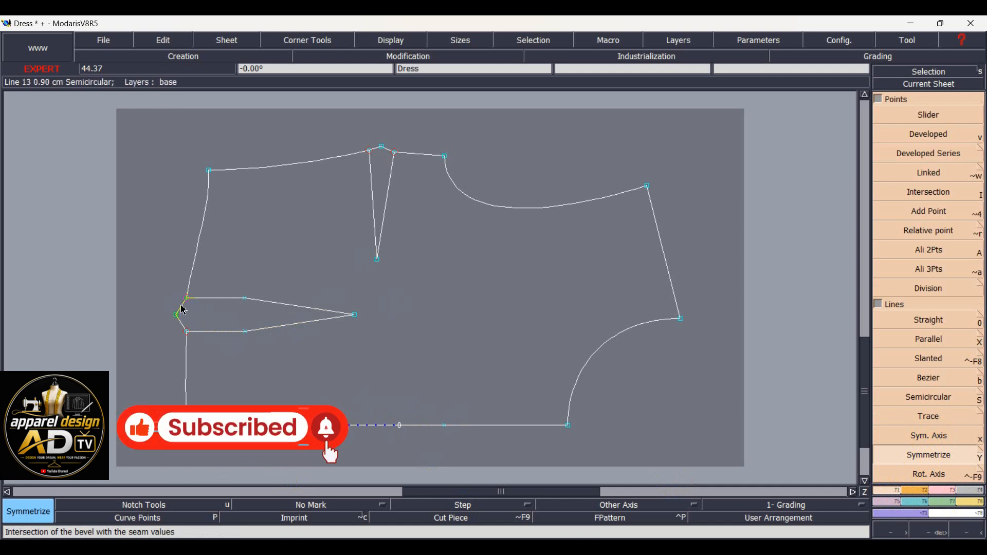
pyautogui.click(184, 323)
pyautogui.click(186, 353)
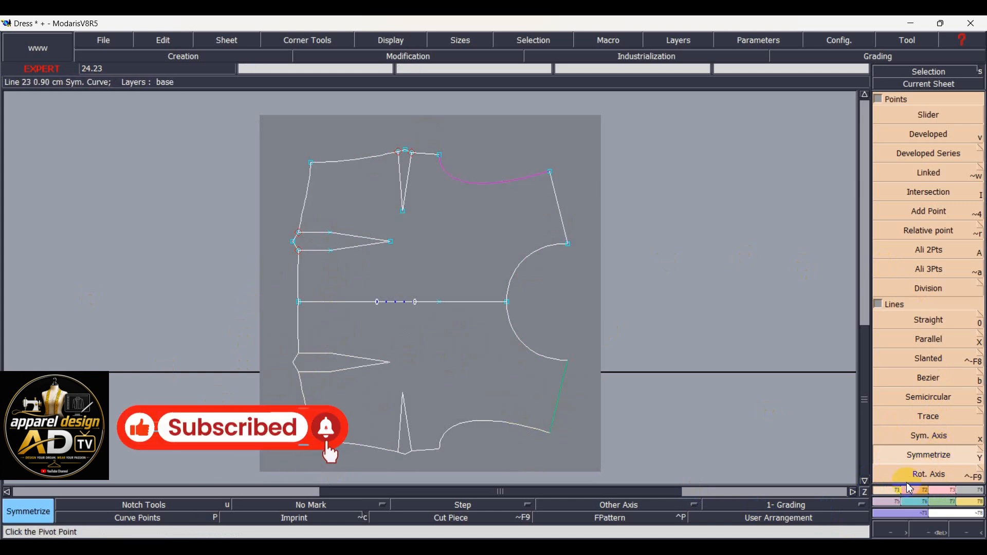
# - Delete the symmetry constraint on the mirrored half to turn its outlines and darts into free curves
pyautogui.click(944, 490)
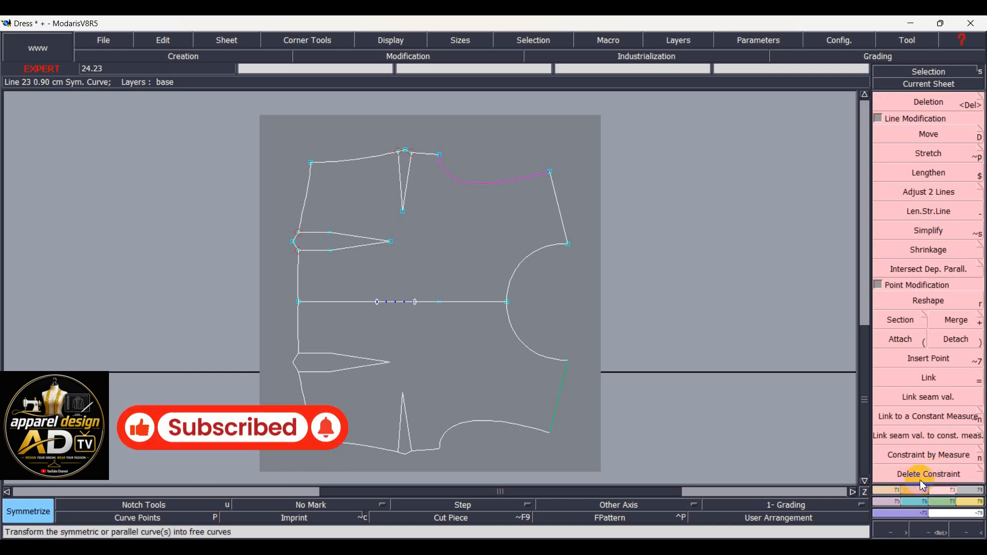
pyautogui.click(934, 475)
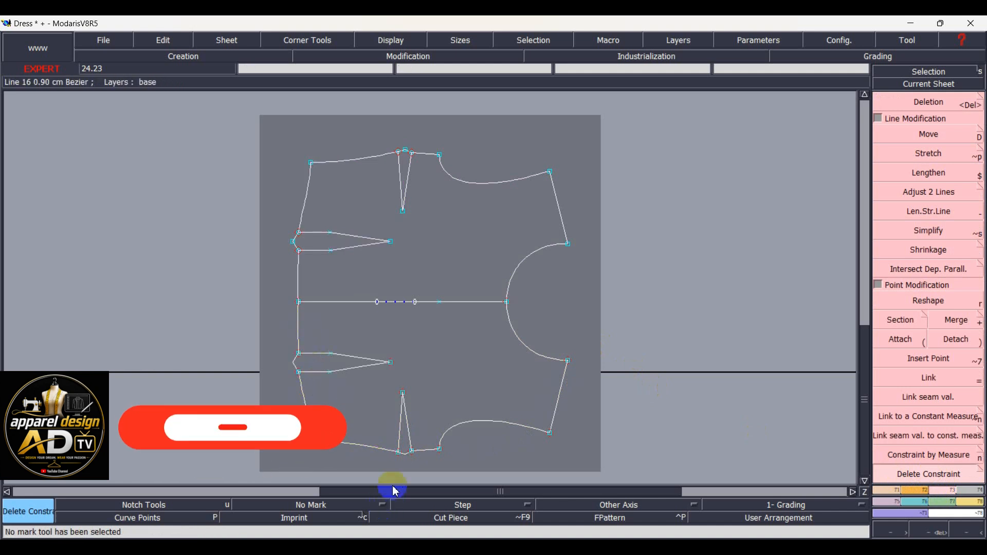
pyautogui.scroll(5, 396, 467)
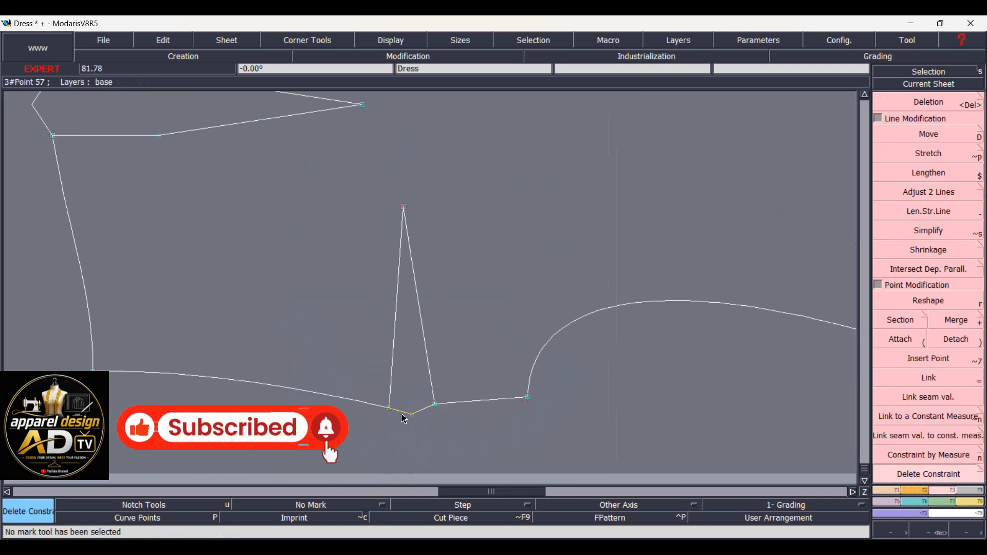
pyautogui.press('Home')
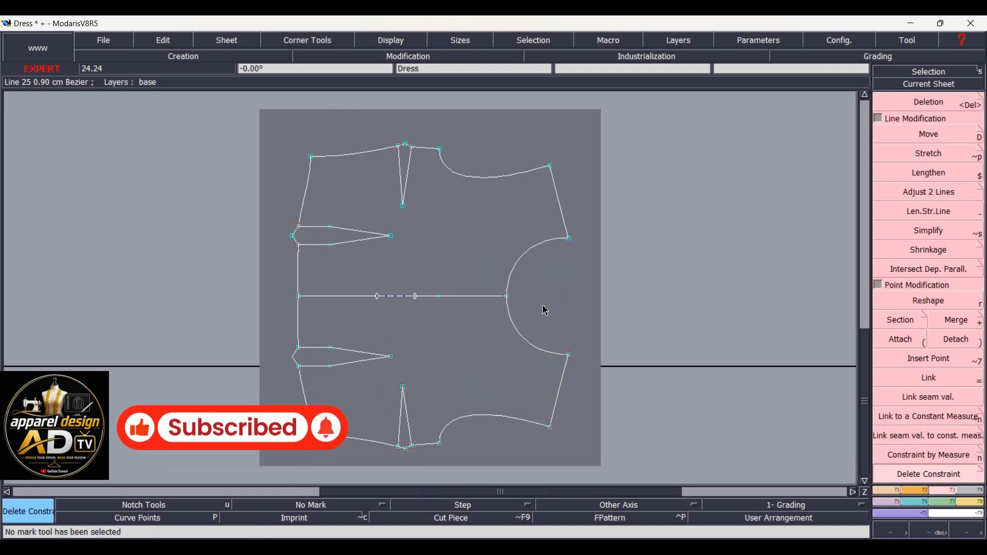
# - Divide the original half's shoulder line into 2 equal parts
pyautogui.press('/')
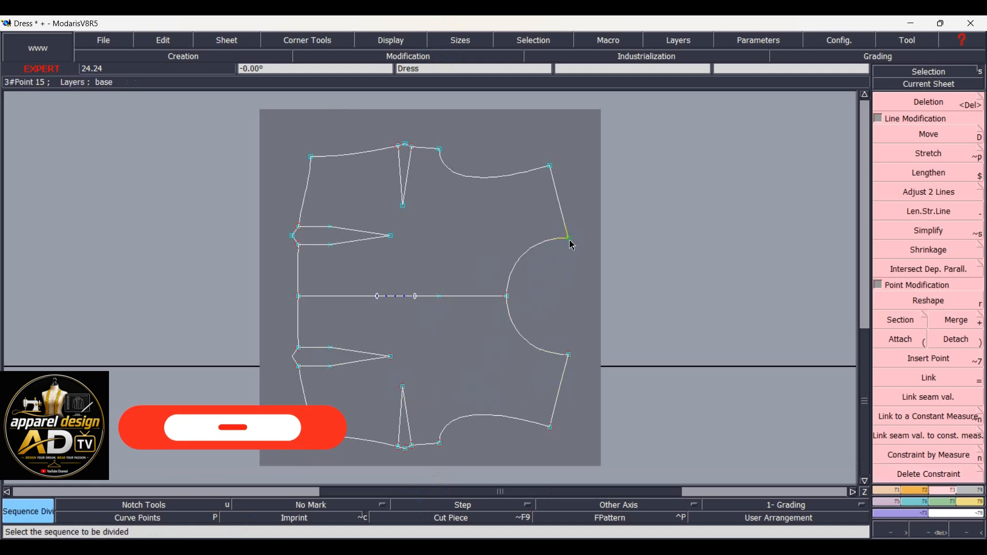
pyautogui.click(568, 238)
pyautogui.click(552, 167)
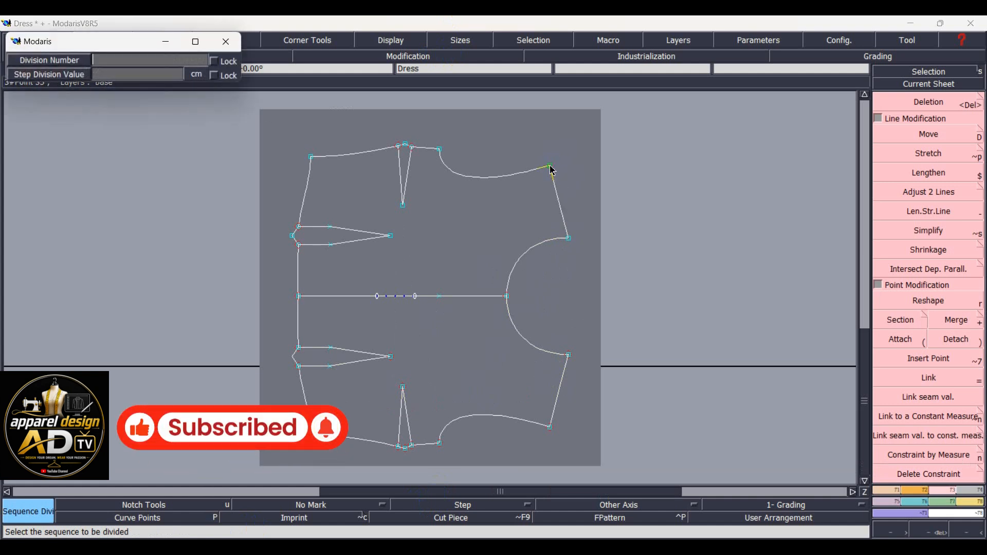
pyautogui.write('2')
pyautogui.press('Return')
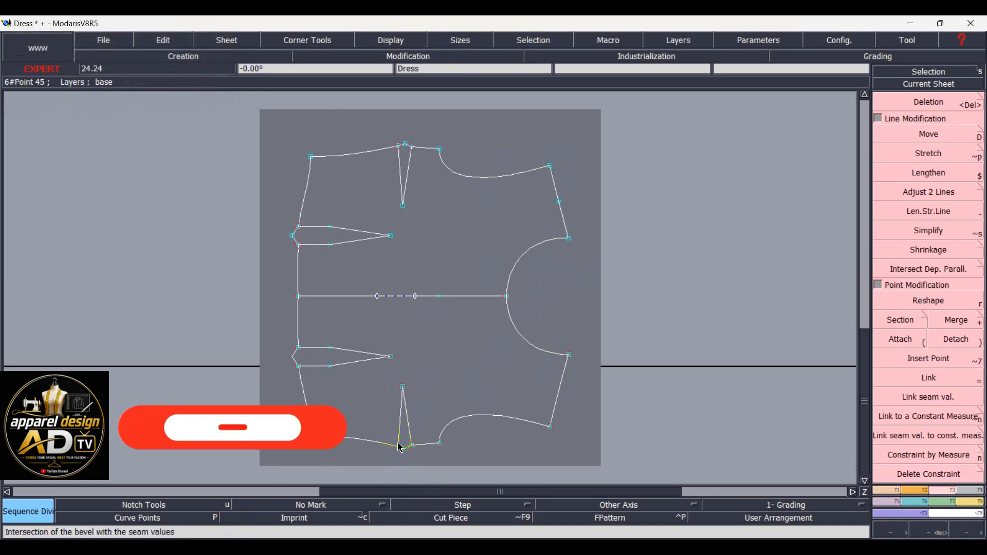
# - Separate the mirrored side seam's waist section from the side dart leg and shift its end toward the waist
pyautogui.scroll(2, 332, 467)
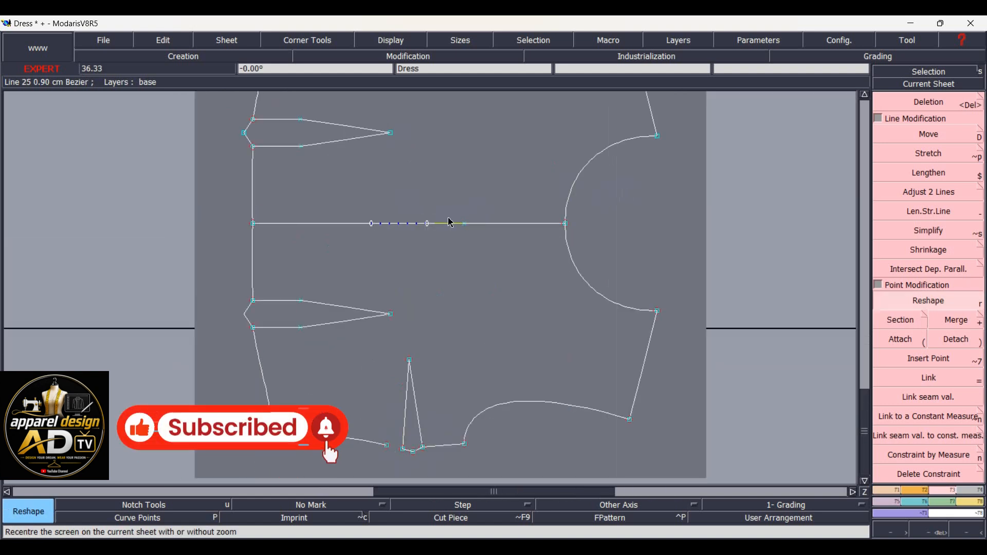
pyautogui.scroll(-2, 448, 247)
pyautogui.scroll(2, 448, 251)
pyautogui.scroll(-2, 448, 251)
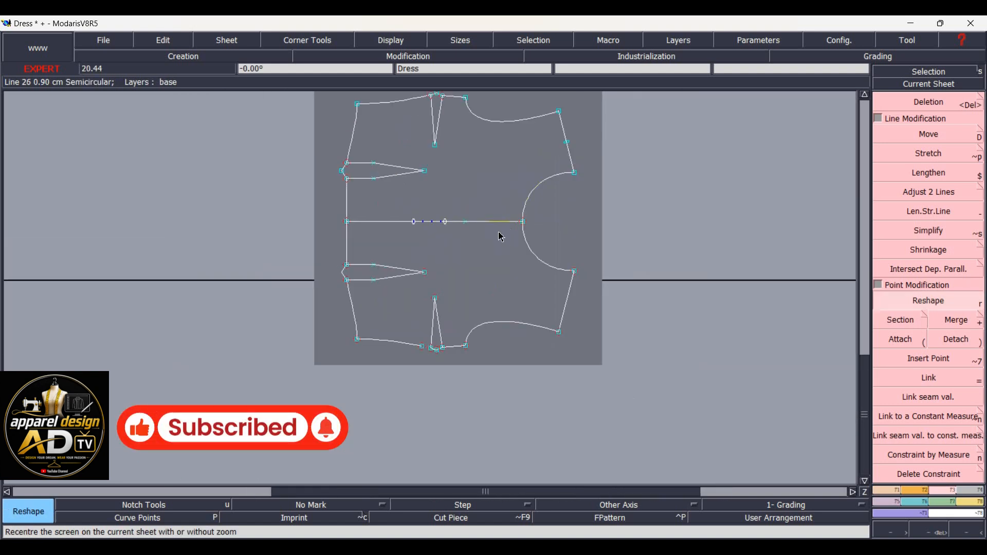
# - Draw a Bezier style line from the original shoulder's midpoint through the mirrored waist dart tip to the side seam's separated end
pyautogui.press('b')
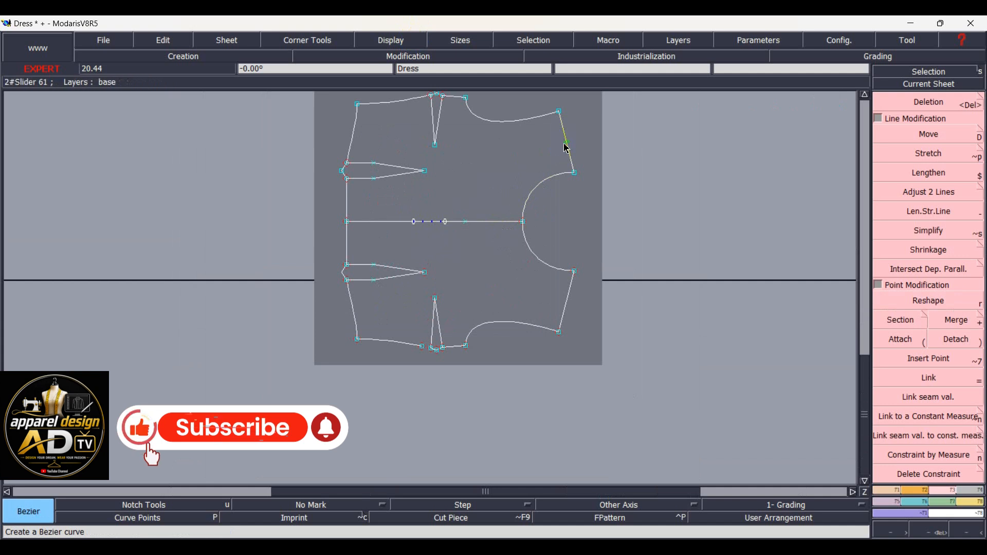
pyautogui.click(566, 143)
pyautogui.click(427, 274)
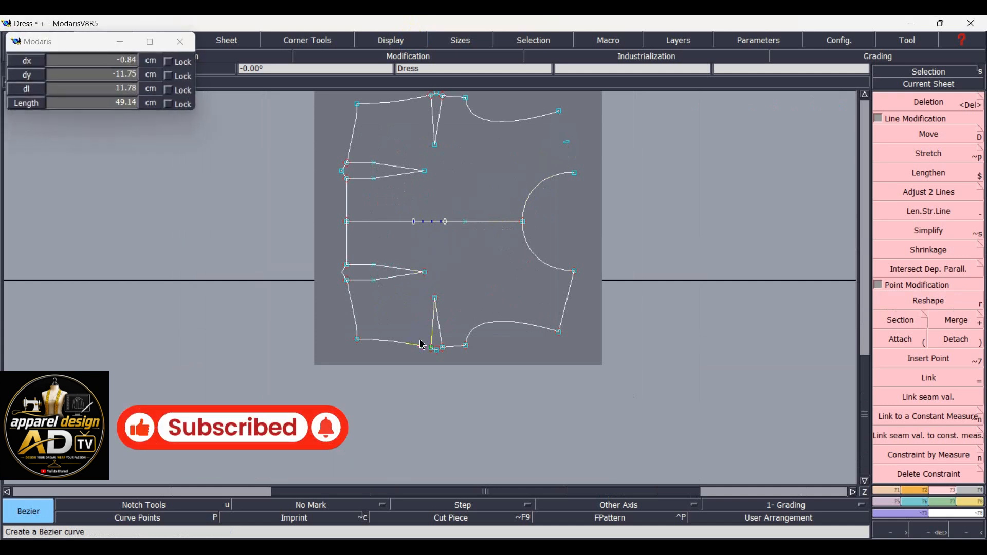
pyautogui.click(421, 345)
pyautogui.scroll(1, 473, 280)
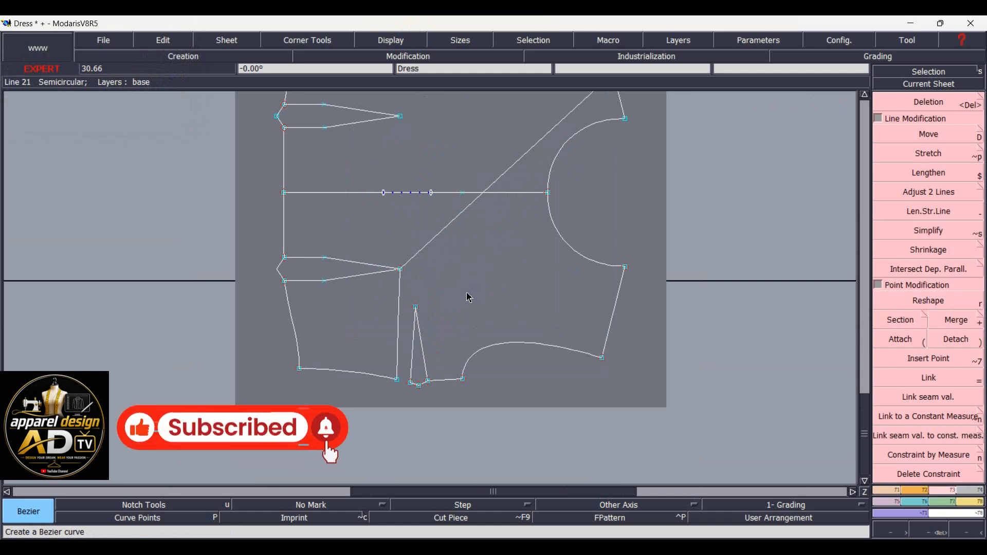
# - Display the curve handles and reshape the style line between shoulder and dart tip into a curve bowed toward the waist
pyautogui.press('h')
pyautogui.click(383, 39)
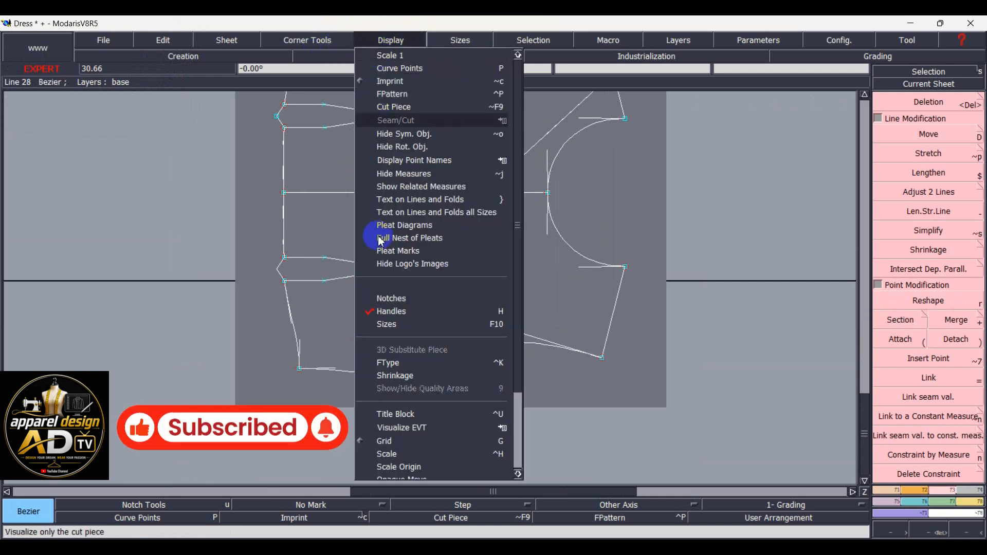
pyautogui.click(397, 298)
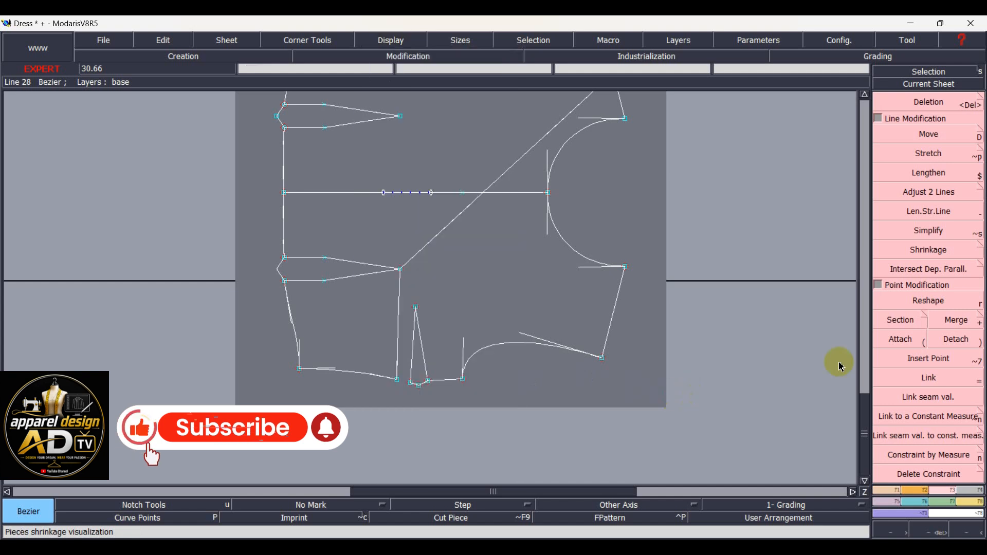
pyautogui.click(924, 303)
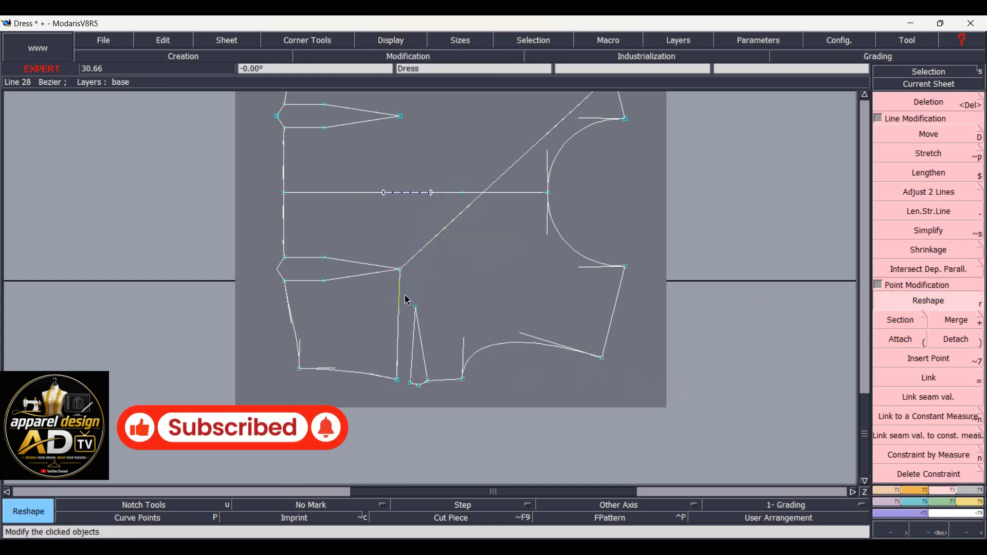
pyautogui.press('Home')
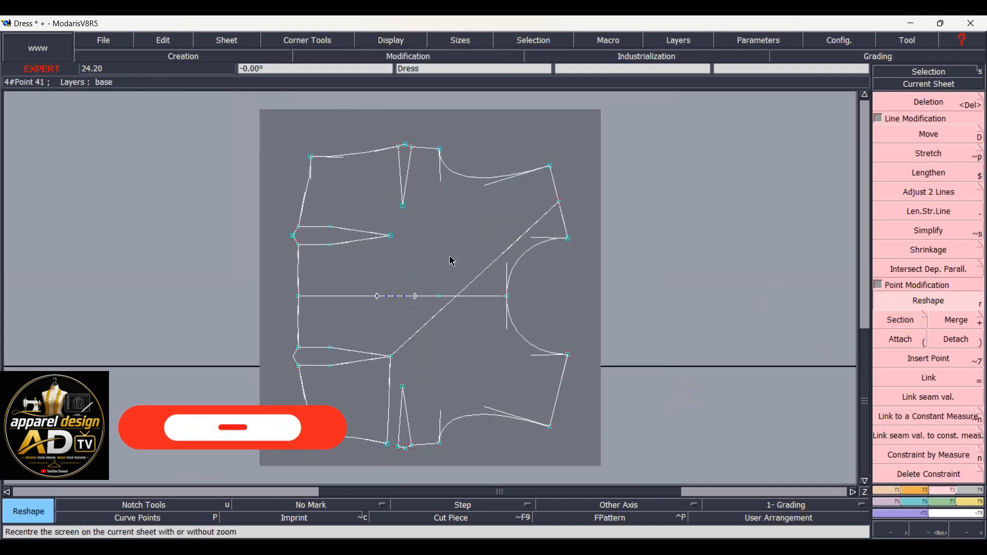
pyautogui.scroll(1, 461, 331)
pyautogui.click(454, 293)
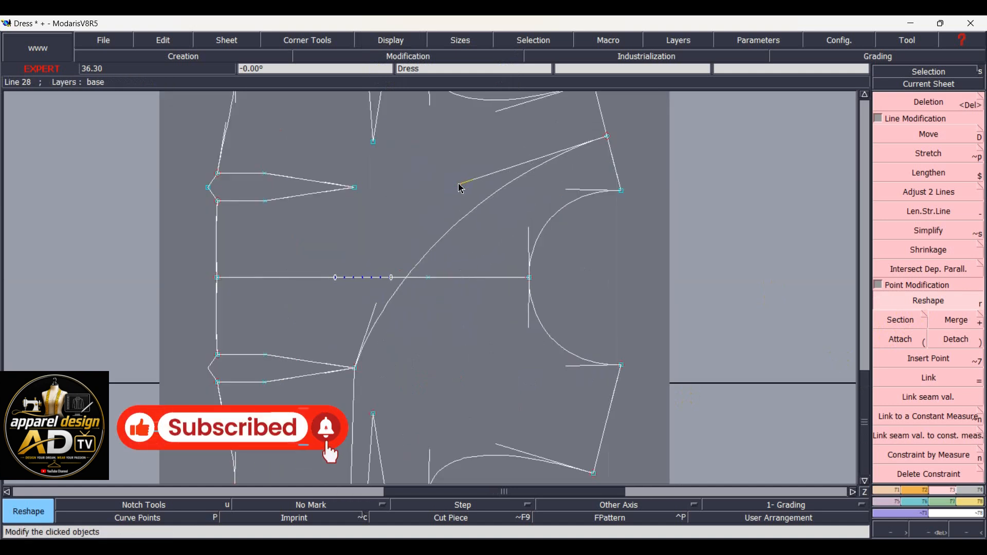
pyautogui.click(373, 302)
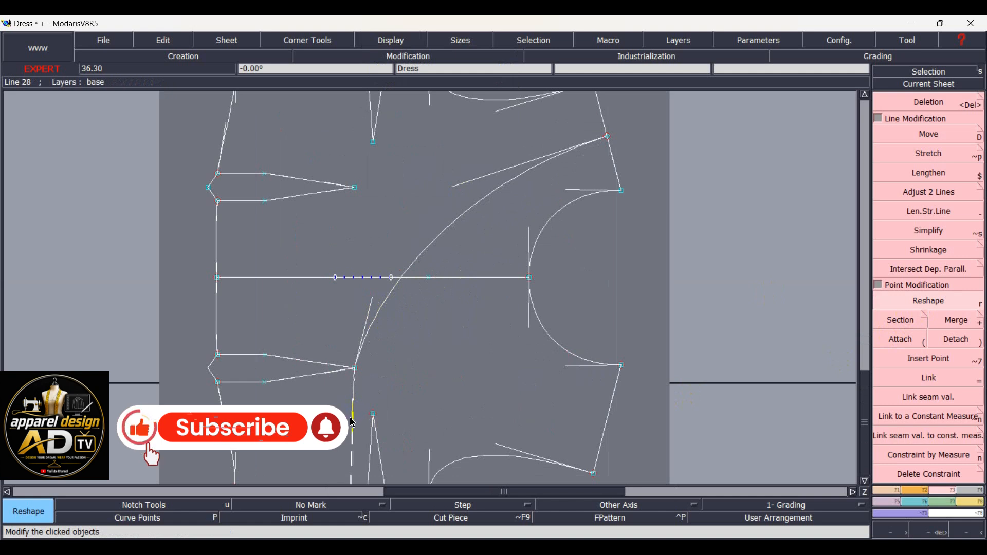
# - Curve the style line below the dart tip and move its side seam end toward the waist, leaving the dart tip in place
pyautogui.press('Home')
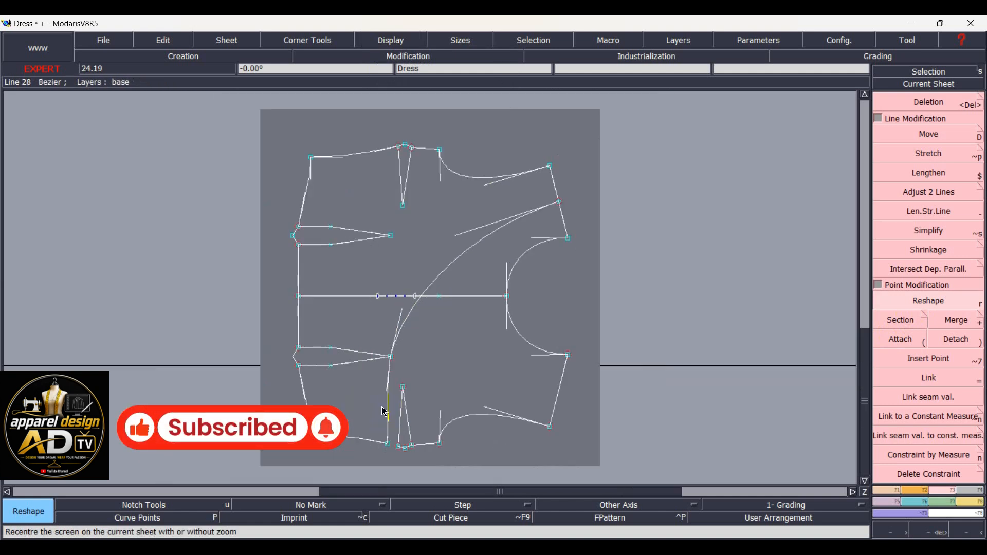
pyautogui.scroll(1, 382, 452)
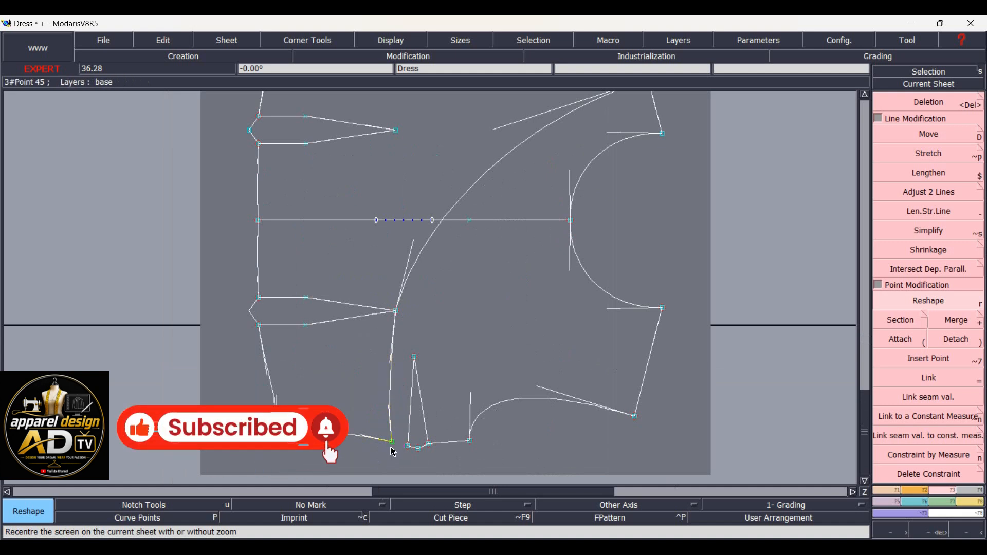
pyautogui.moveTo(396, 452); pyautogui.dragTo(383, 451)
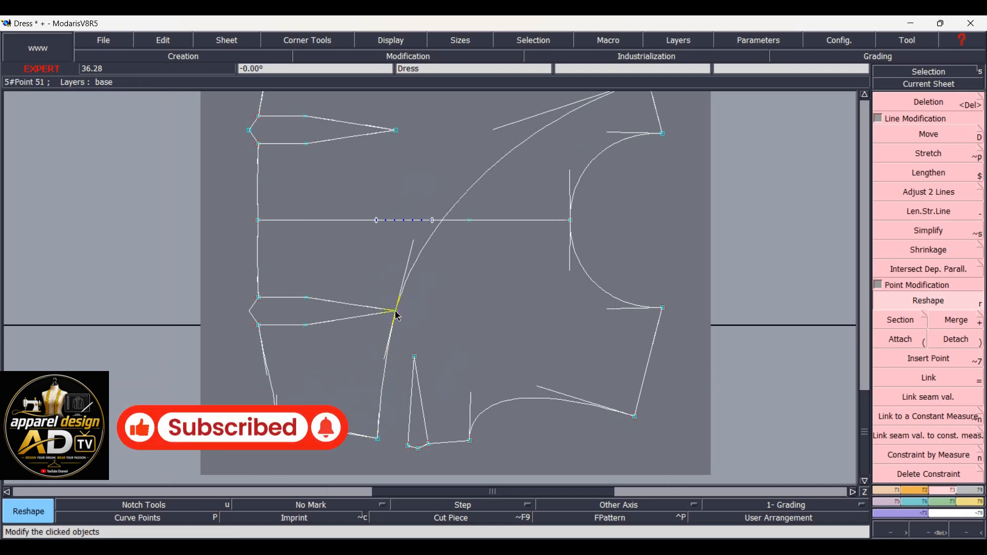
pyautogui.moveTo(397, 314)
pyautogui.mouseDown()
pyautogui.moveTo(447, 307)
pyautogui.moveTo(409, 309)
pyautogui.mouseUp()
pyautogui.hotkey('ctrl', 'z')
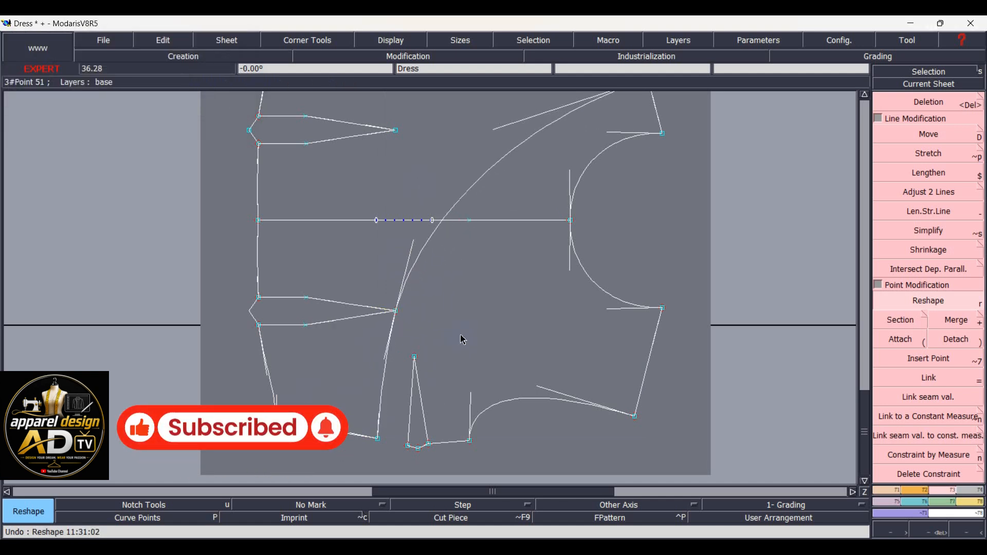
# - Place a relative point level with the mirrored waist dart's tip at dy 0, in line with the centre front point
pyautogui.hotkey('shift', 'r')
pyautogui.click(395, 310)
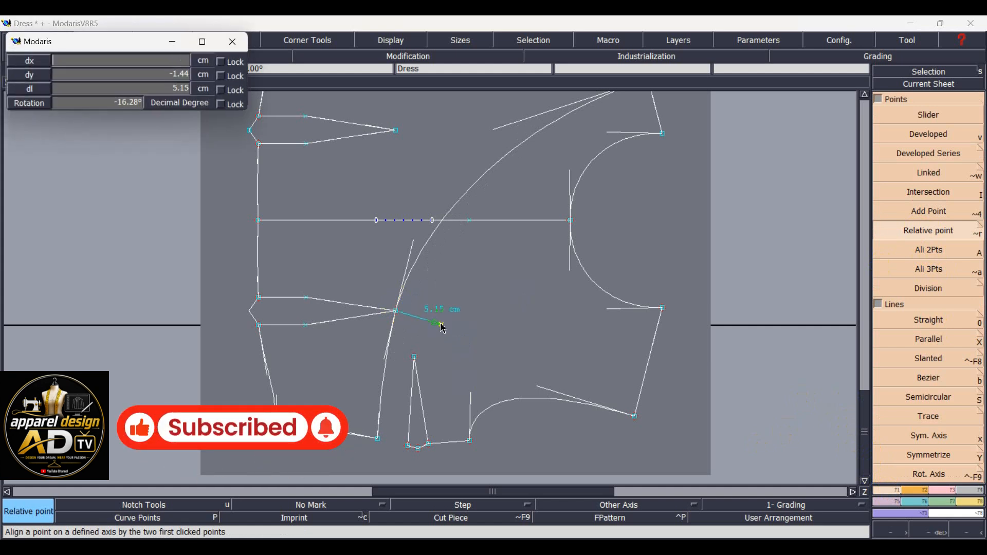
pyautogui.write('0')
pyautogui.press('Return')
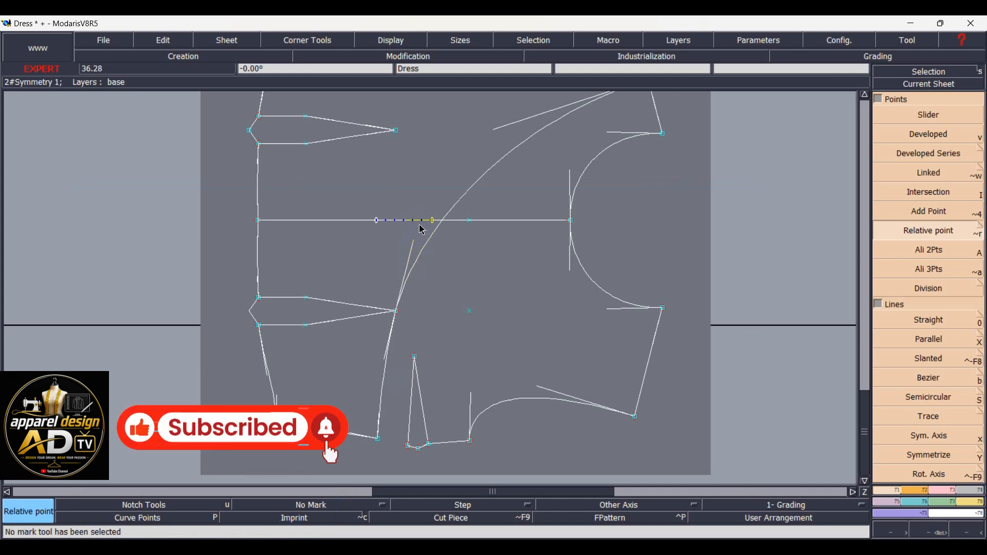
# - Place a developed point on the centre front line about 18.6 cm from the neckline centre
pyautogui.press('b')
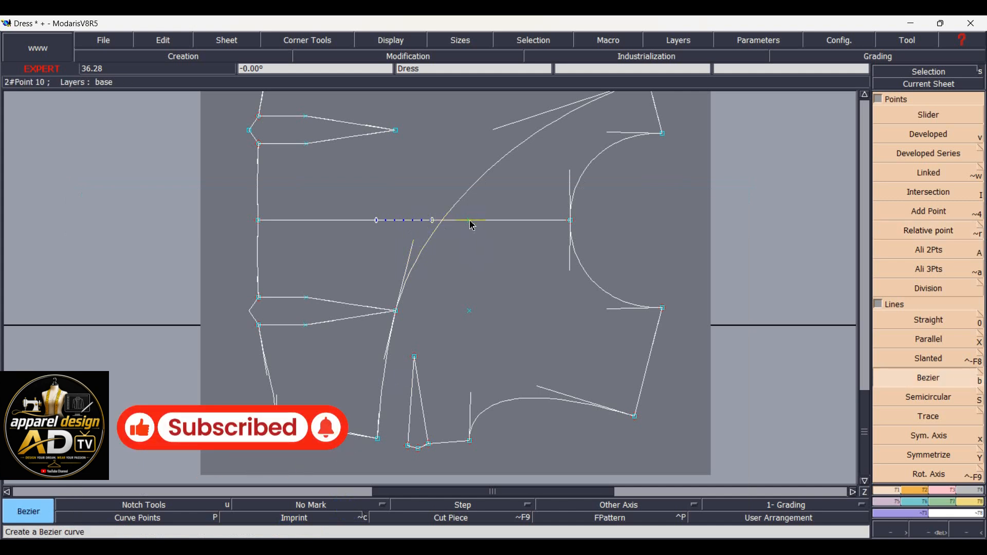
pyautogui.press('v')
pyautogui.click(572, 229)
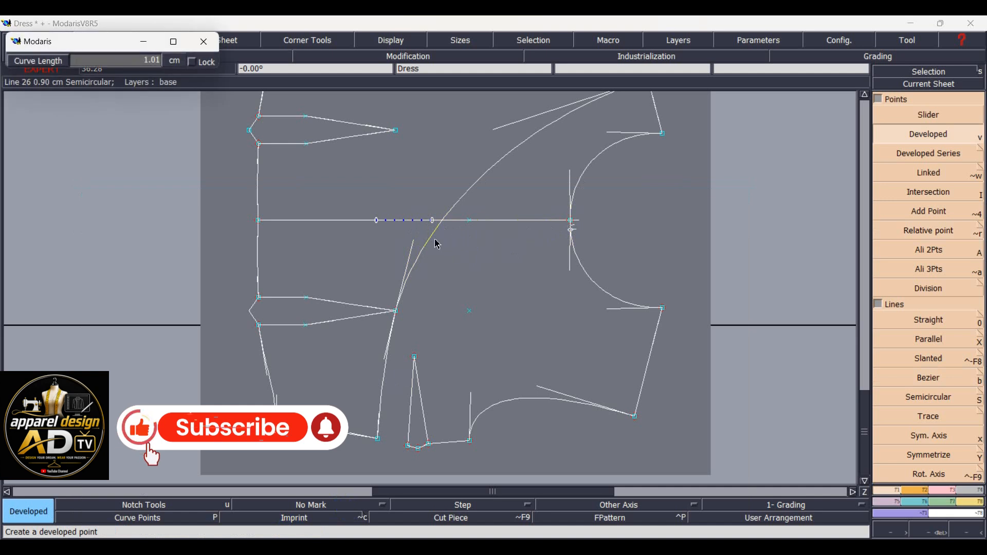
pyautogui.click(400, 239)
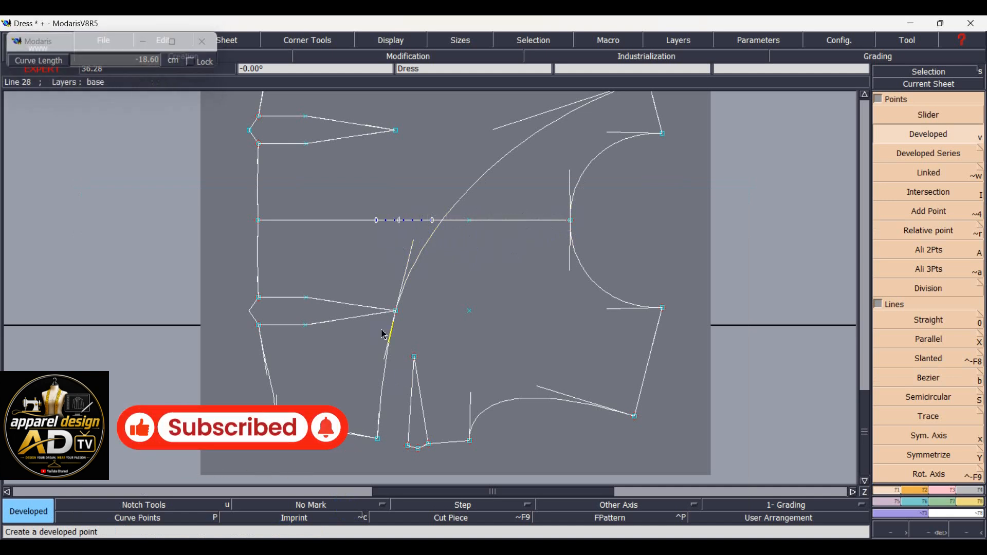
# - Align the new centre front point with the mirrored waist dart's tip
pyautogui.hotkey('shift', 'a')
pyautogui.click(396, 311)
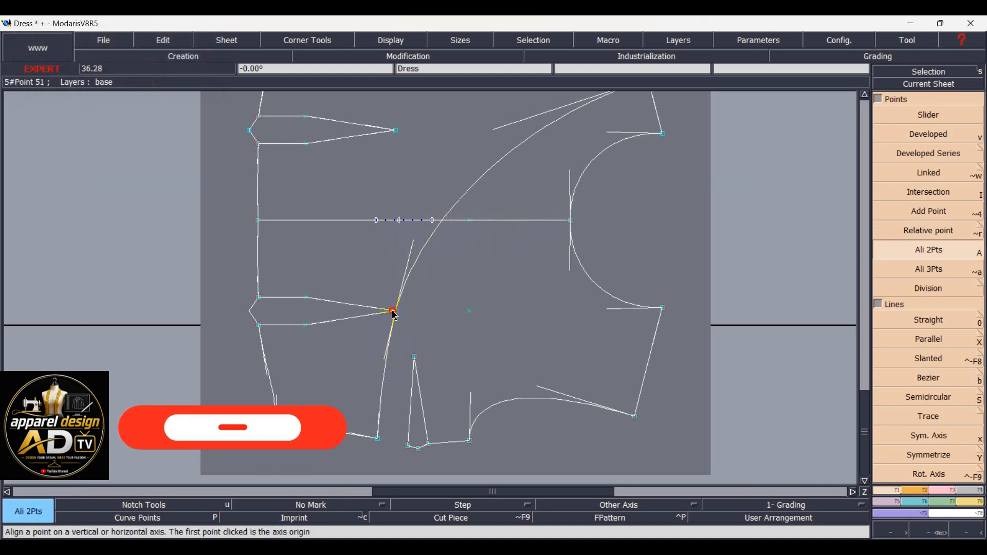
pyautogui.click(400, 220)
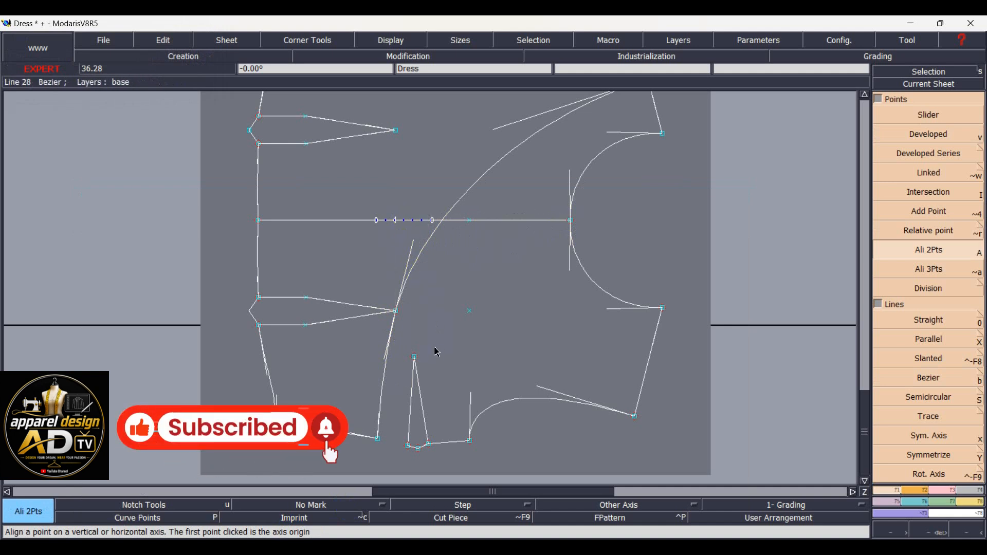
pyautogui.hotkey('shift', 'm')
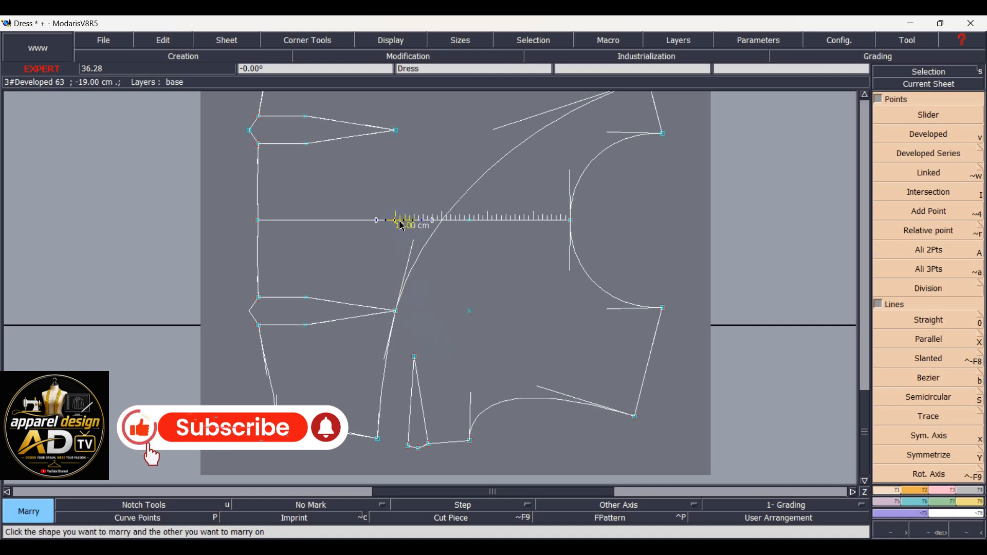
# - Draw a Bezier line from the aligned centre front point through the relative point to the side dart's armhole-side end on the side seam
pyautogui.press('b')
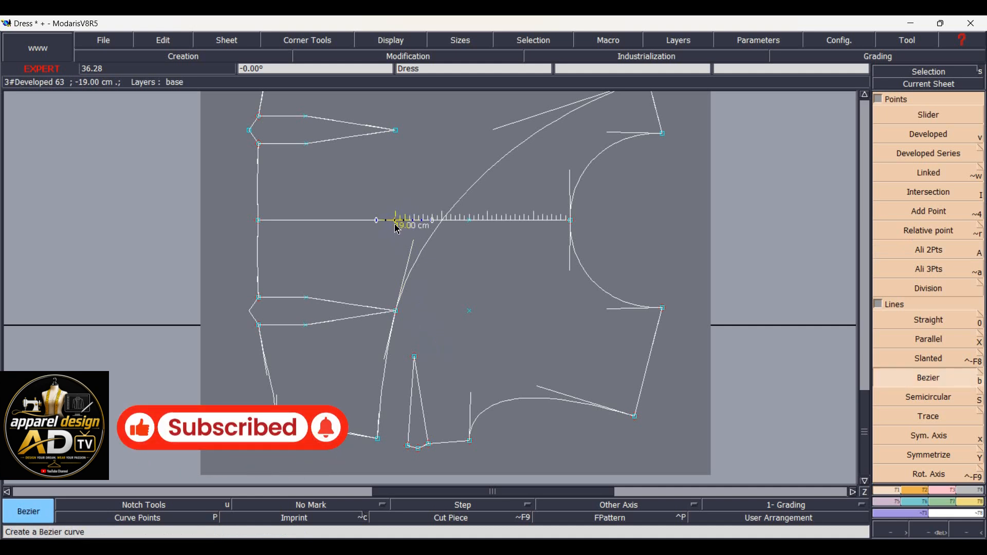
pyautogui.click(396, 220)
pyautogui.click(470, 311)
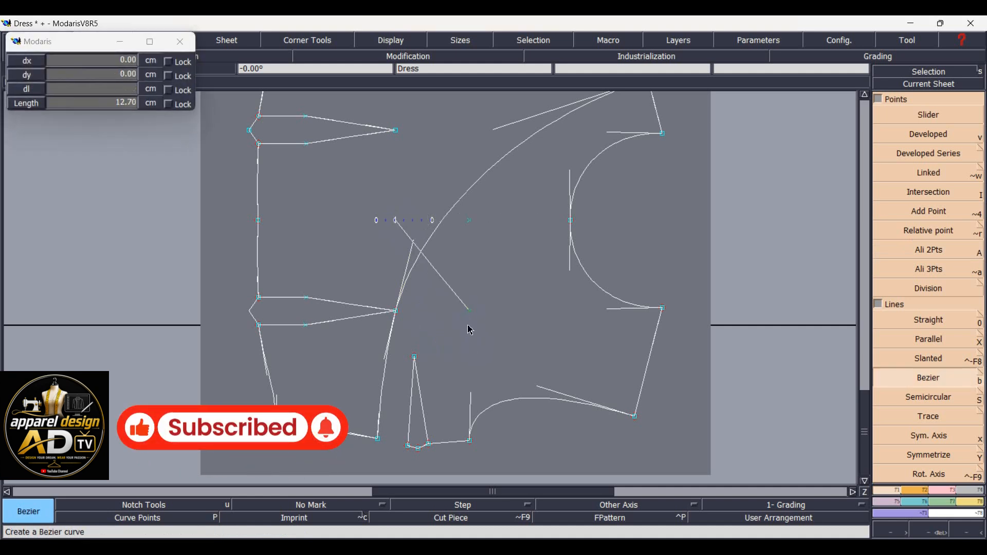
pyautogui.click(429, 443)
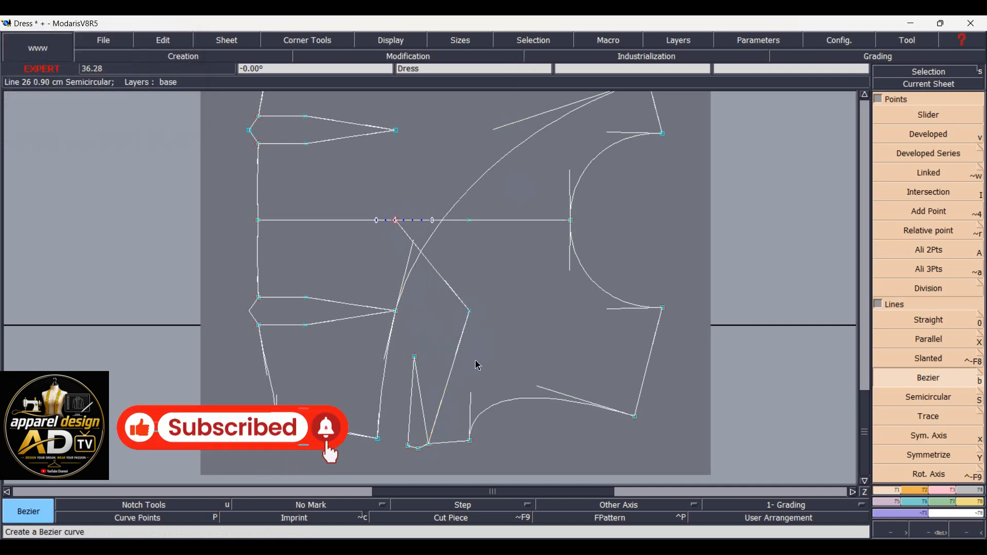
# - Reshape the new Bezier line into a smooth curve bowed toward the neckline, from the centre front to the side seam
pyautogui.press('r')
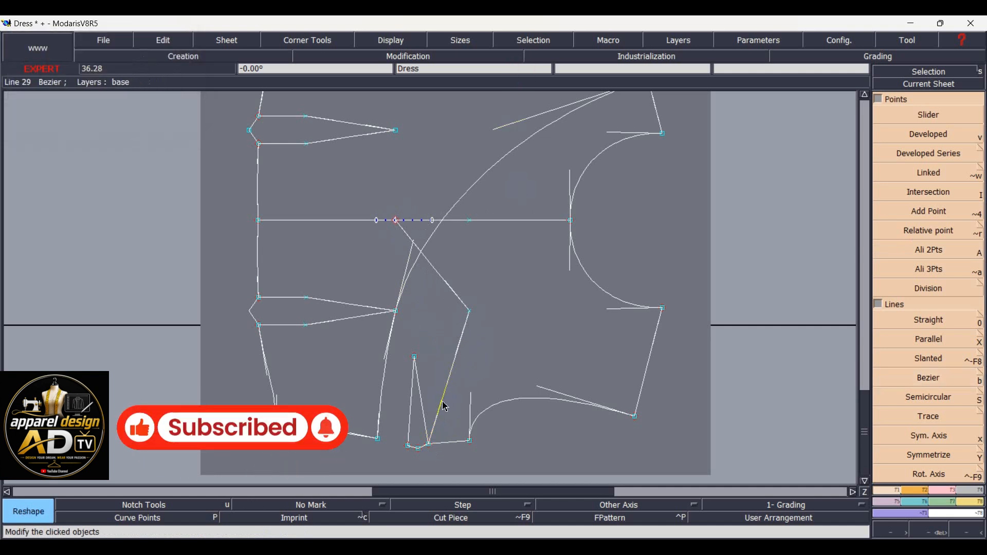
pyautogui.moveTo(450, 407); pyautogui.dragTo(453, 406)
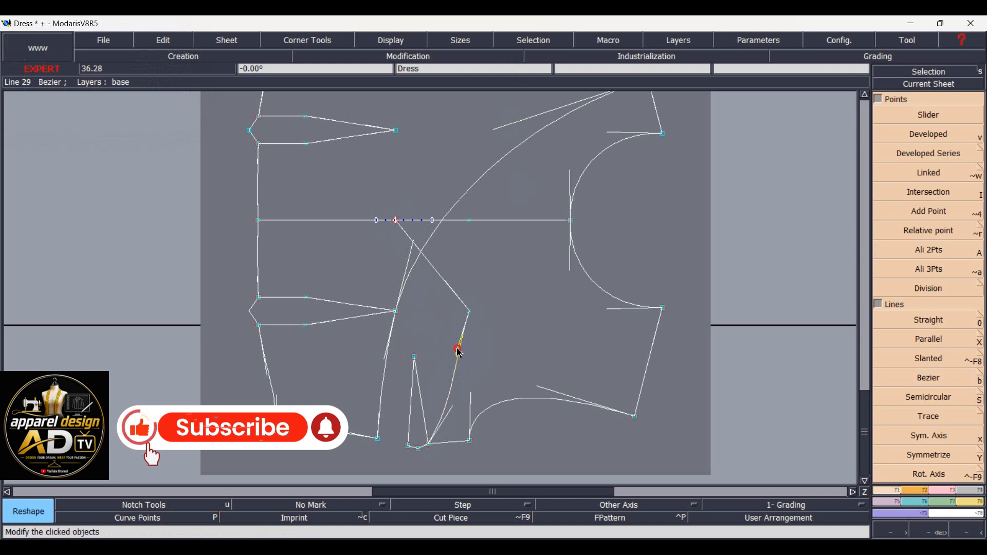
pyautogui.moveTo(456, 354); pyautogui.dragTo(466, 364)
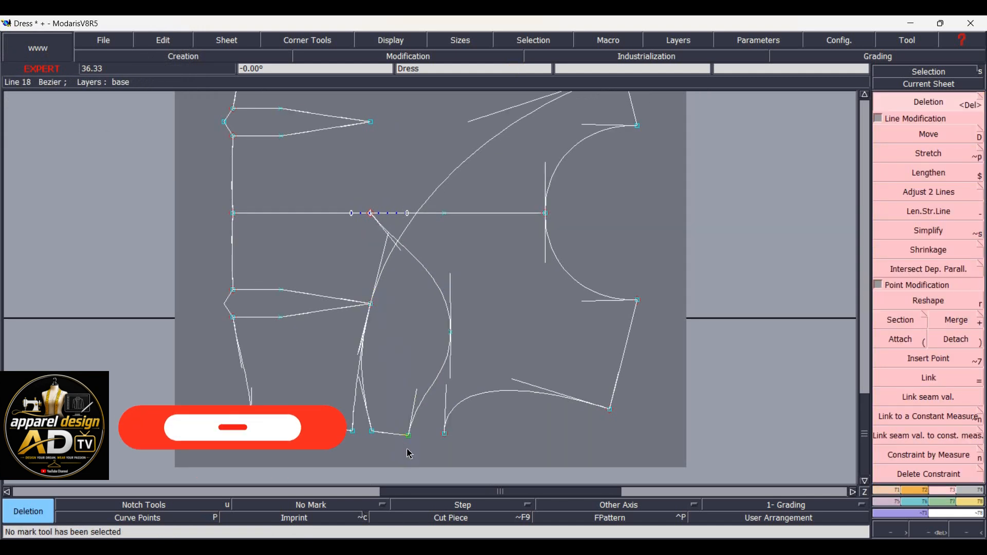
# - Place a developed point on the new curve about 6.9 cm from its side seam end
pyautogui.press('v')
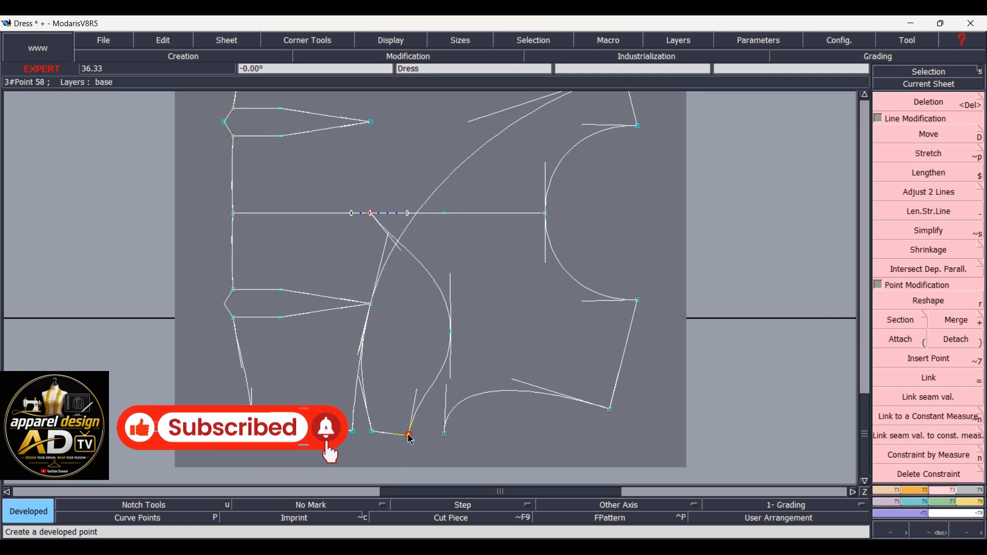
pyautogui.click(410, 437)
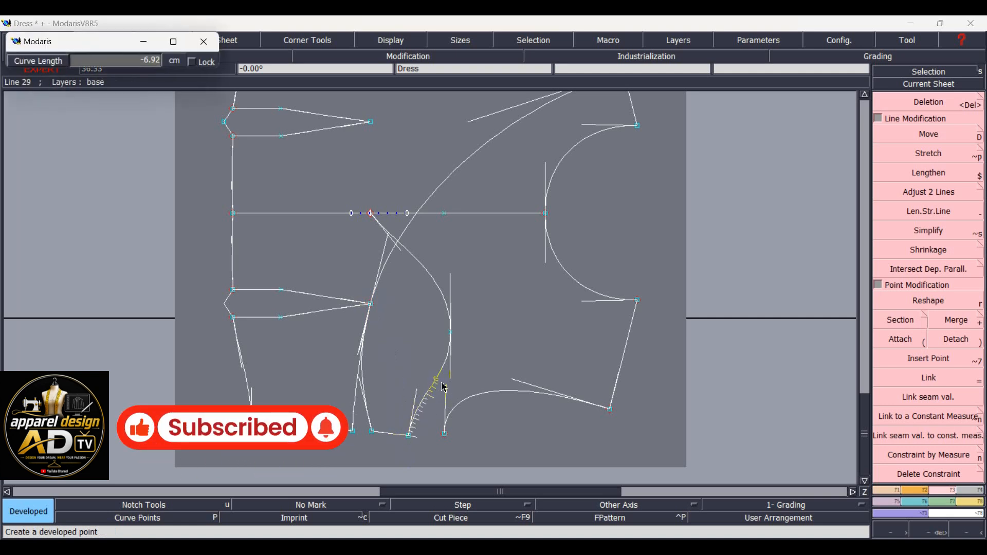
pyautogui.click(444, 390)
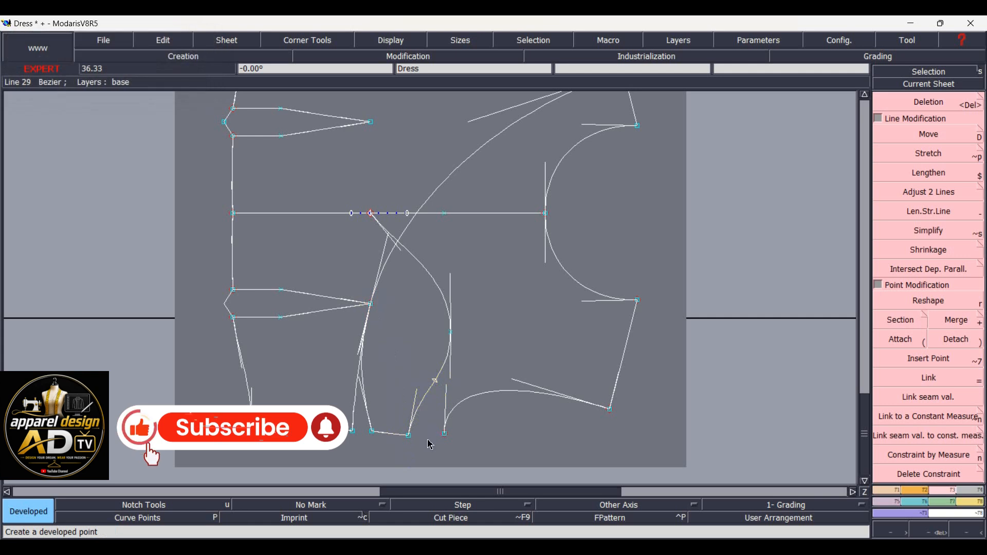
# - Insert the developed point into the upper curve and section the curve at that point
pyautogui.hotkey('alt', '7')
pyautogui.click(434, 381)
pyautogui.click(897, 321)
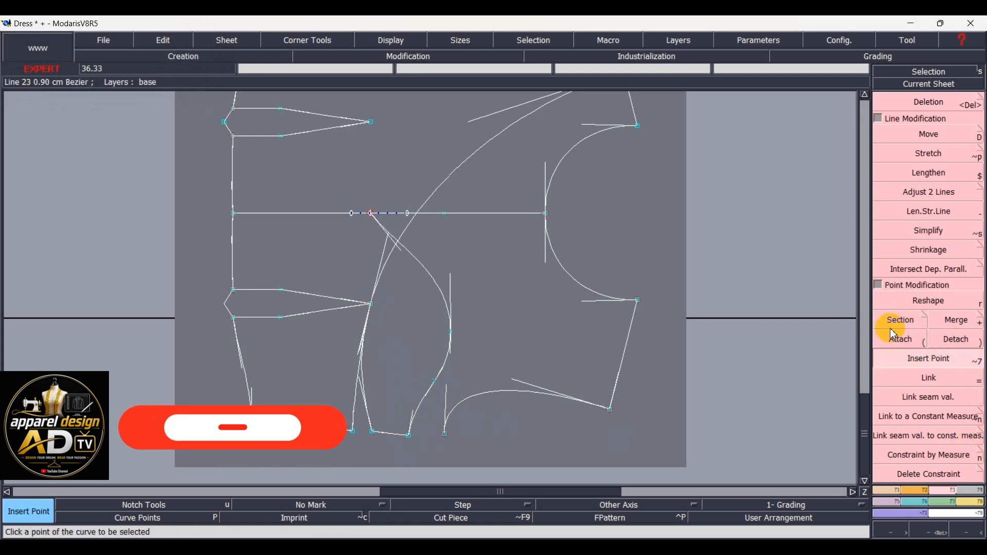
pyautogui.click(437, 380)
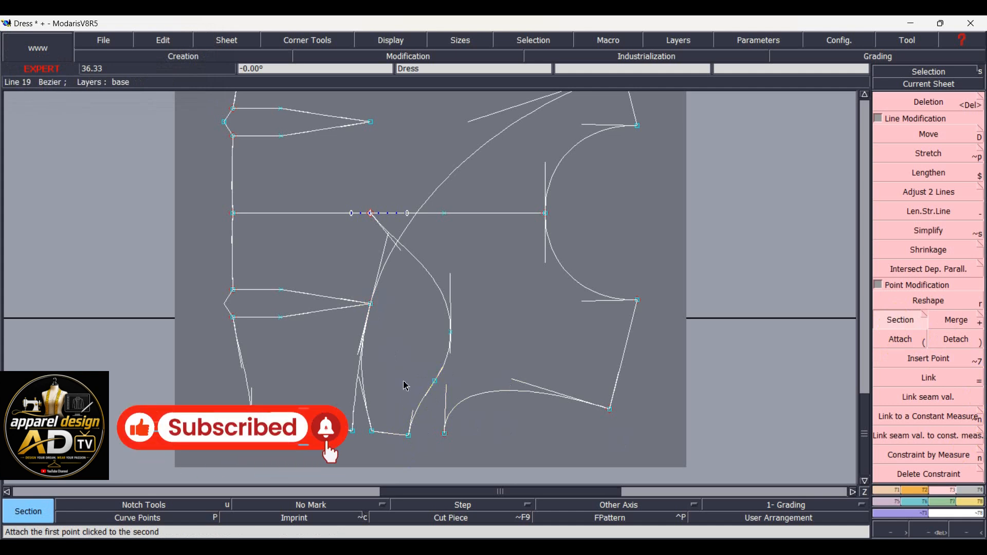
# - Draw a straight line from the mirrored waist dart's tip to the sectioned point and hide the curve handles
pyautogui.press('l')
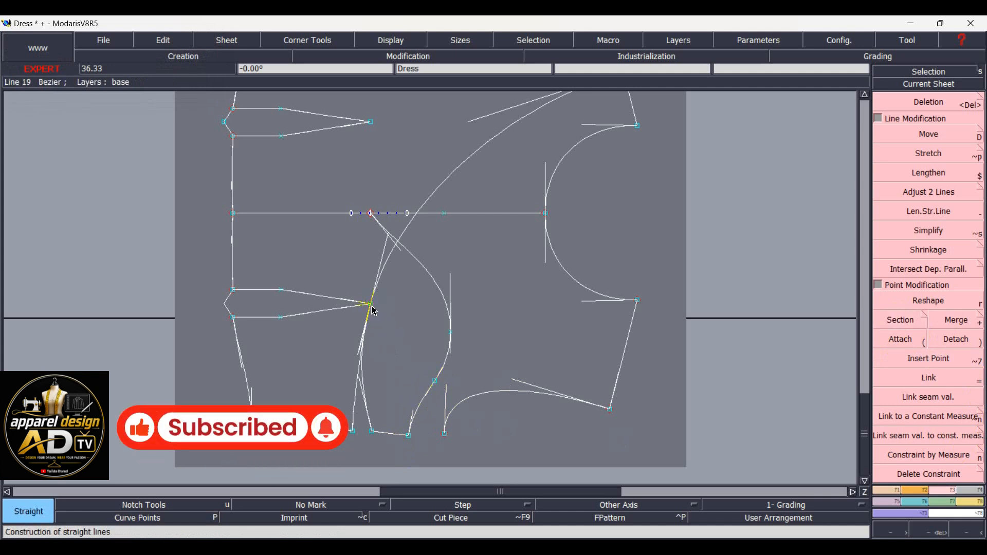
pyautogui.click(372, 305)
pyautogui.click(435, 381)
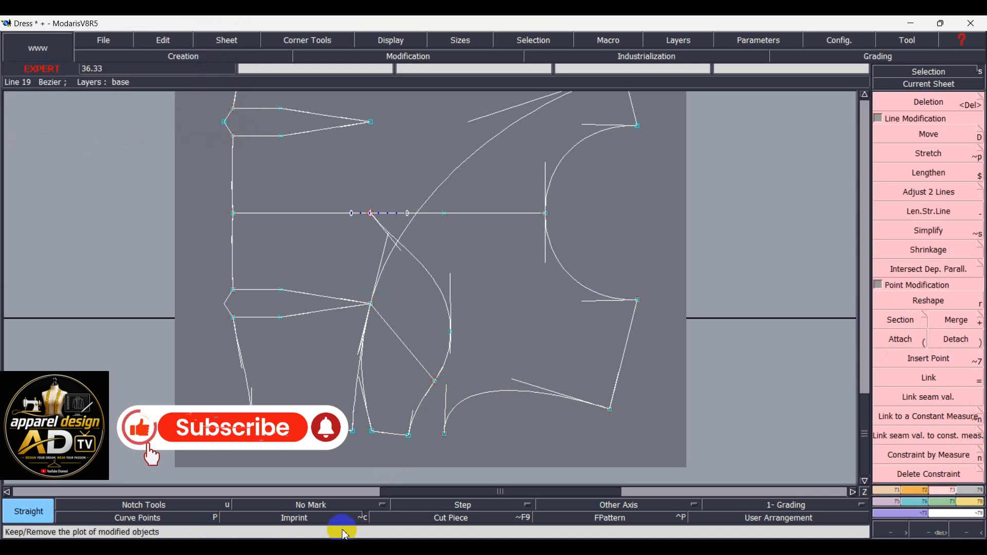
pyautogui.click(346, 528)
pyautogui.click(346, 504)
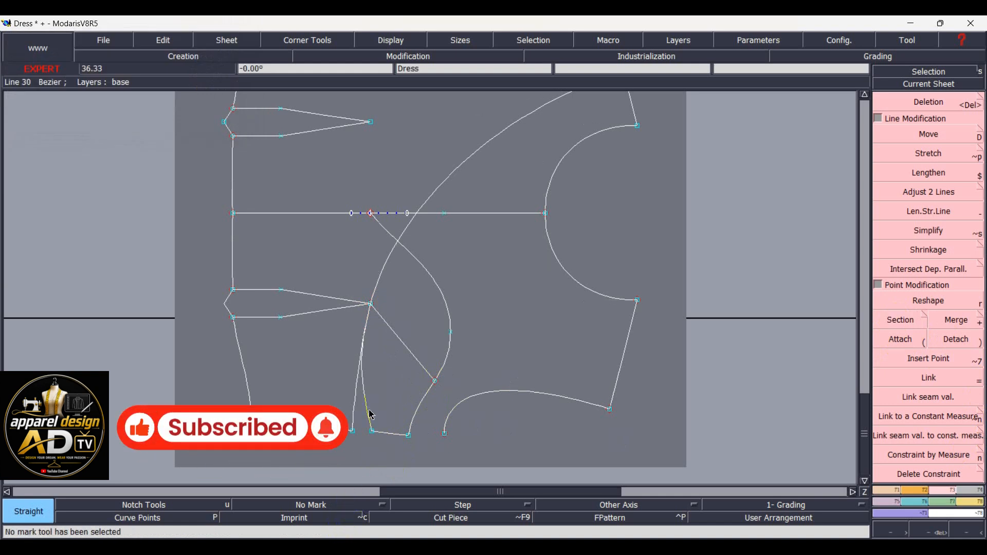
# - Duplicate the side panel's outline and rotate the copy about the waist dart tip until its waist-side corner meets the style line's side seam end
pyautogui.click(370, 414)
pyautogui.click(407, 353)
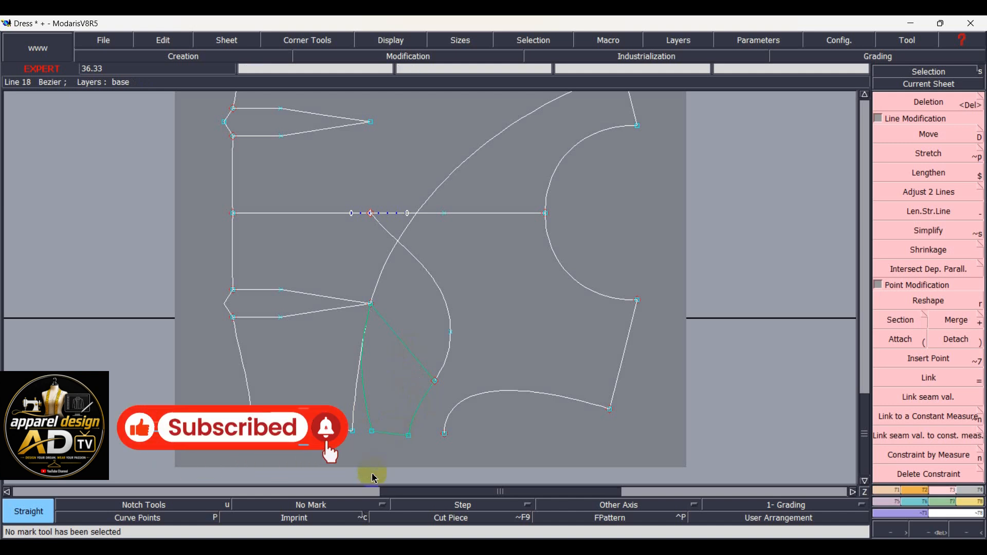
pyautogui.press('d')
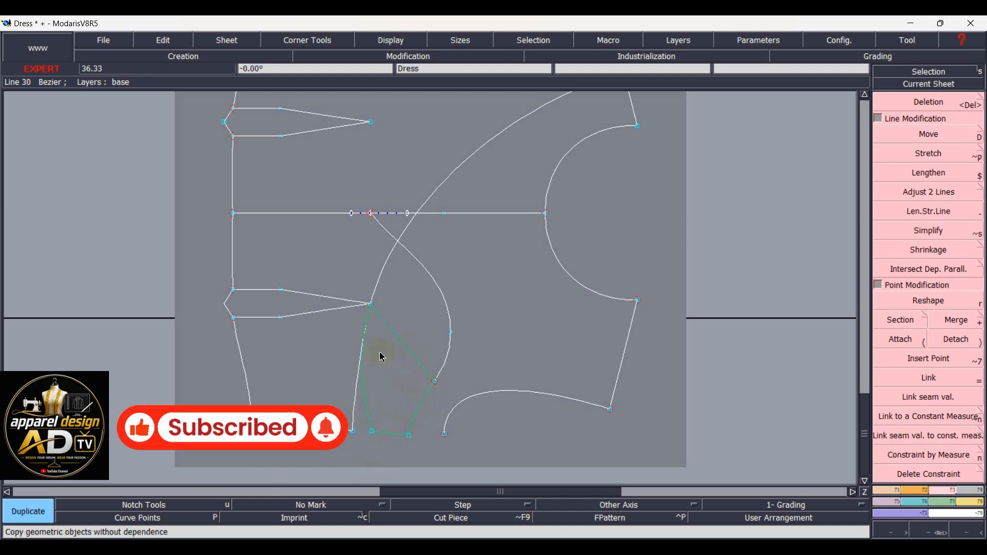
pyautogui.click(372, 308)
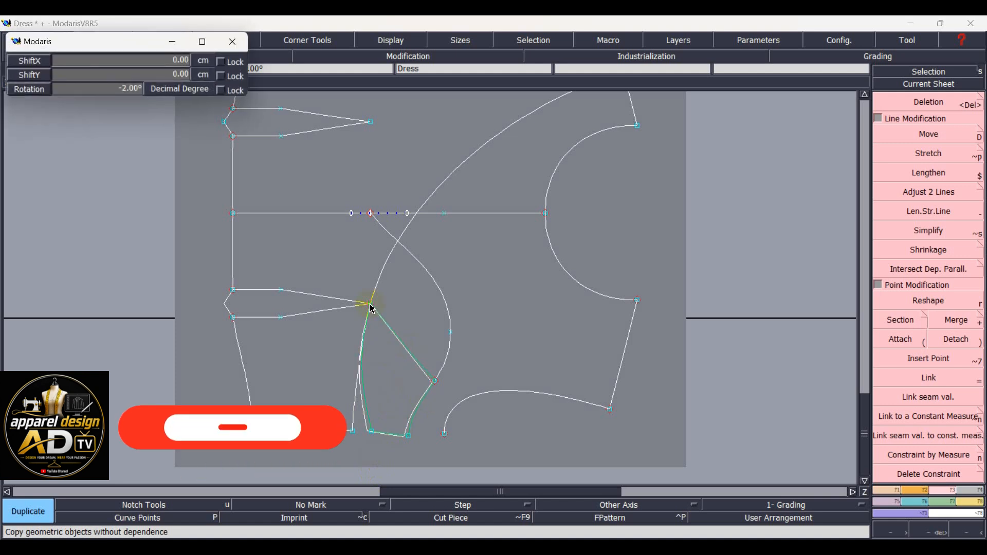
pyautogui.press('pagedown')
pyautogui.press('pagedown')
pyautogui.press('pagedown')
pyautogui.press('pagedown')
pyautogui.press('pagedown')
pyautogui.press('pagedown')
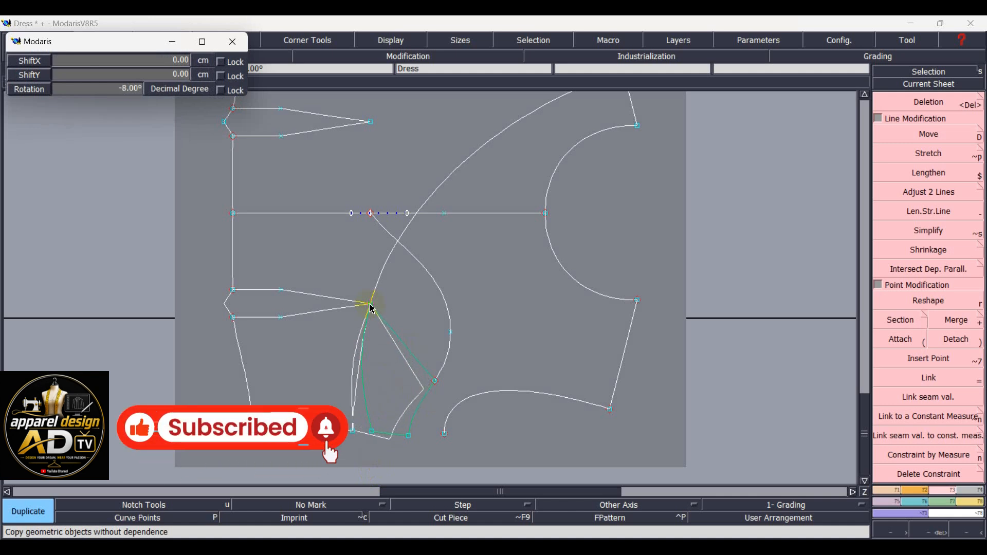
pyautogui.press('pagedown')
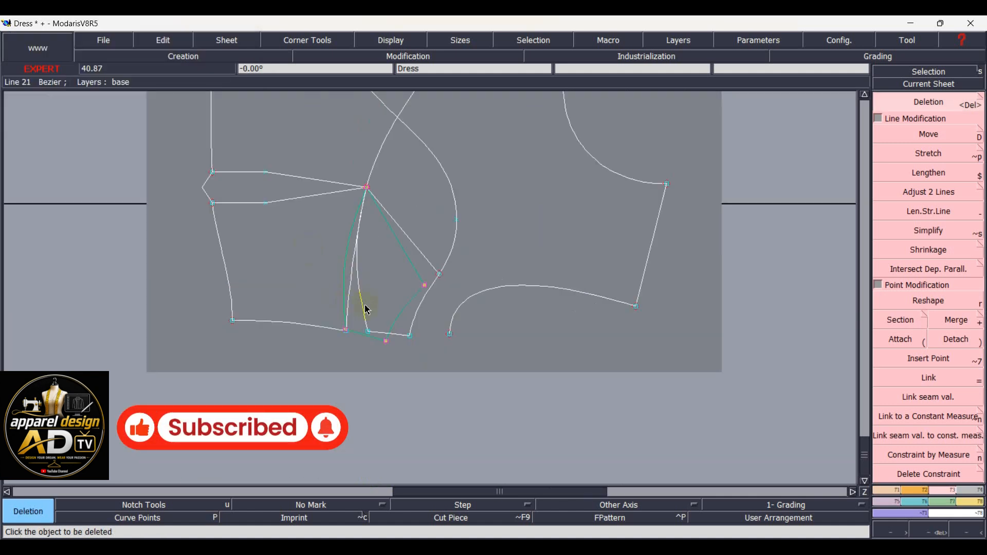
# - Delete the original side panel lines and the copied inner curve, and attach the rotated panel to the style line's side seam end
pyautogui.click(364, 303)
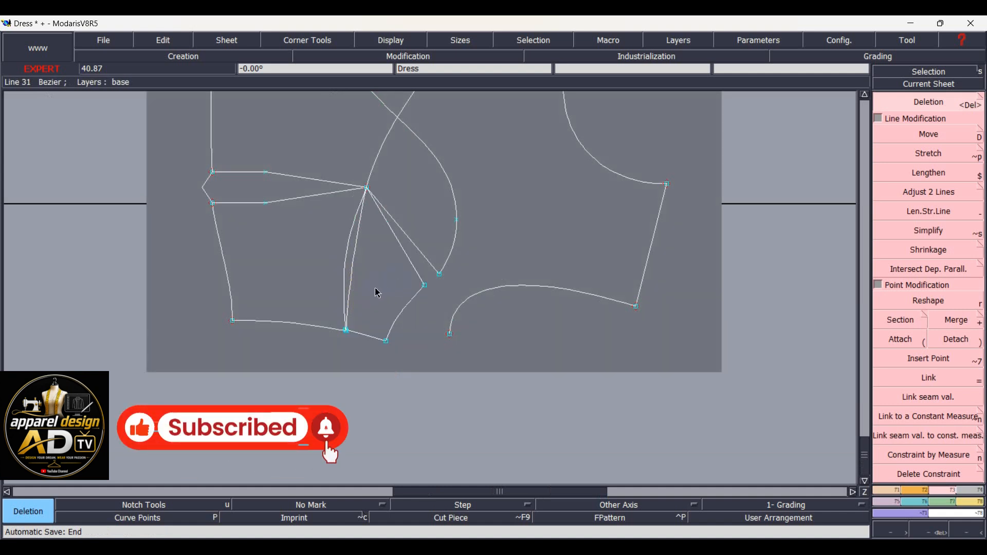
pyautogui.click(347, 257)
pyautogui.click(899, 339)
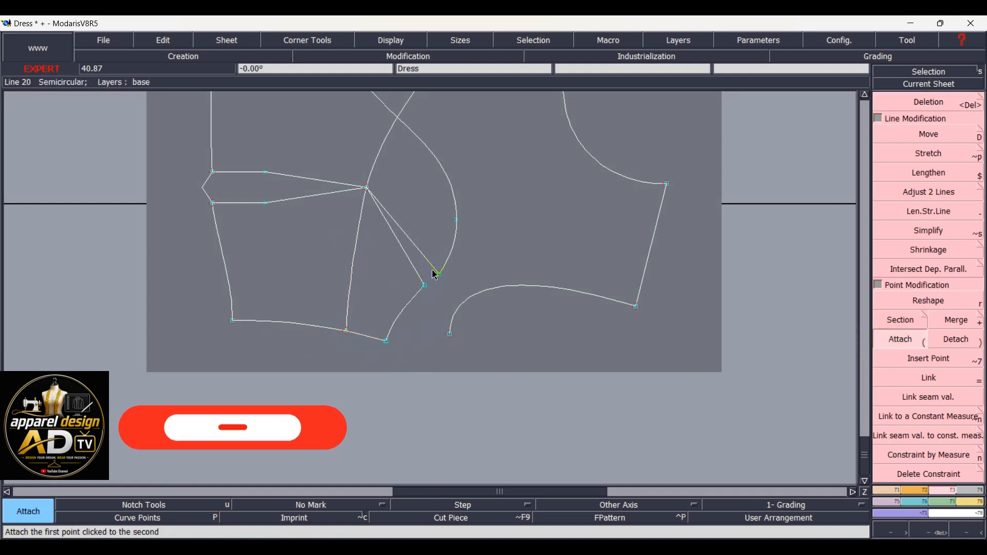
pyautogui.scroll(1, 467, 285)
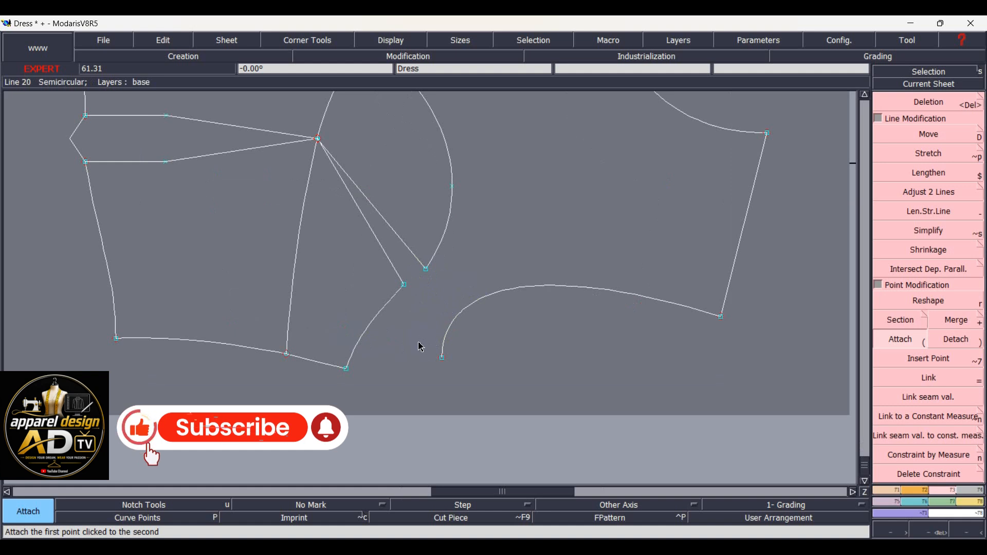
pyautogui.press('d')
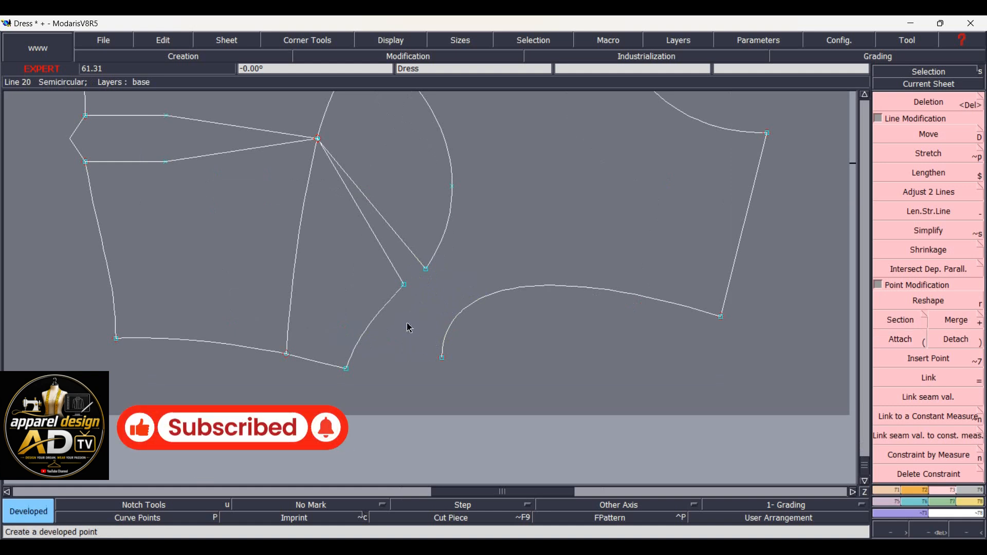
pyautogui.click(404, 286)
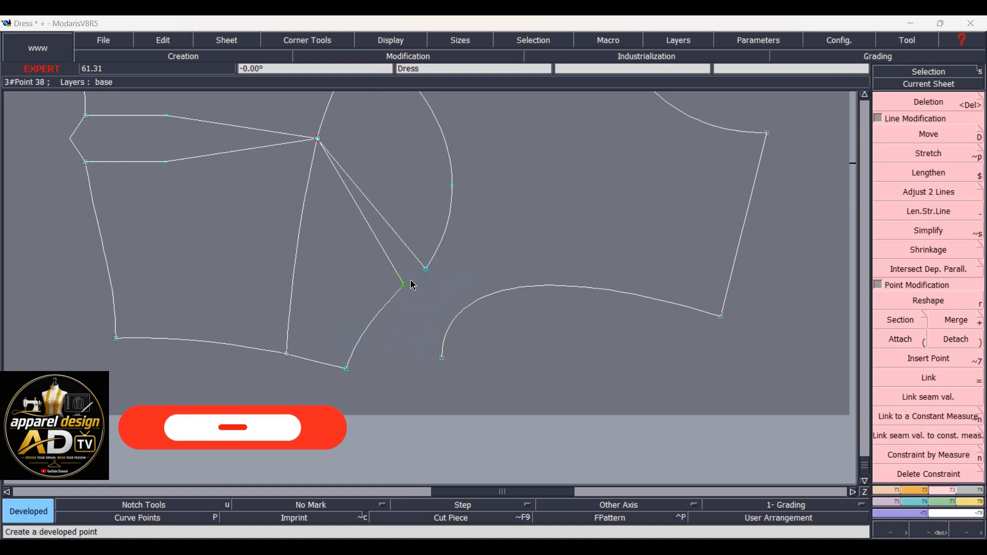
pyautogui.click(425, 270)
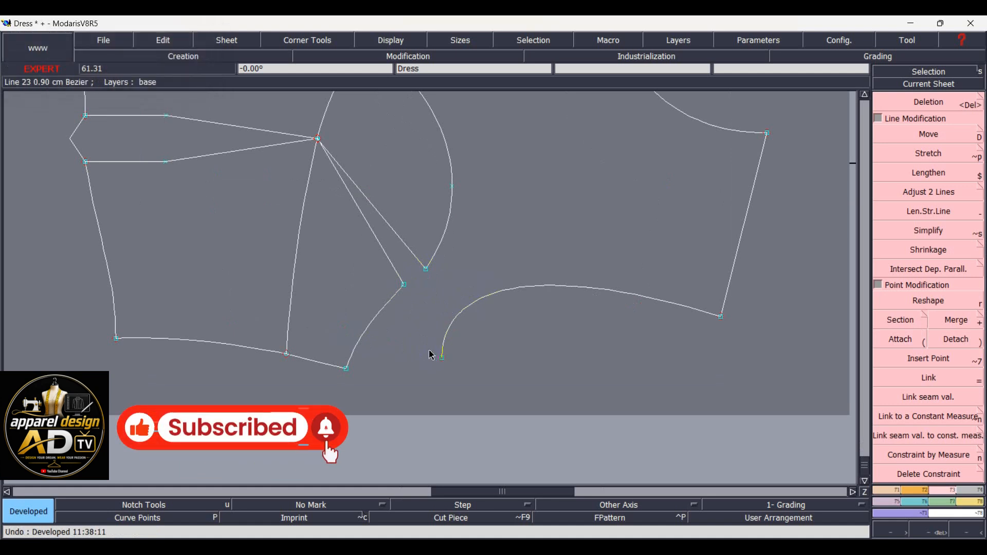
# - Join the open ends of the new dart with a straight line and divide that line into 2 parts
pyautogui.click(404, 283)
pyautogui.click(425, 270)
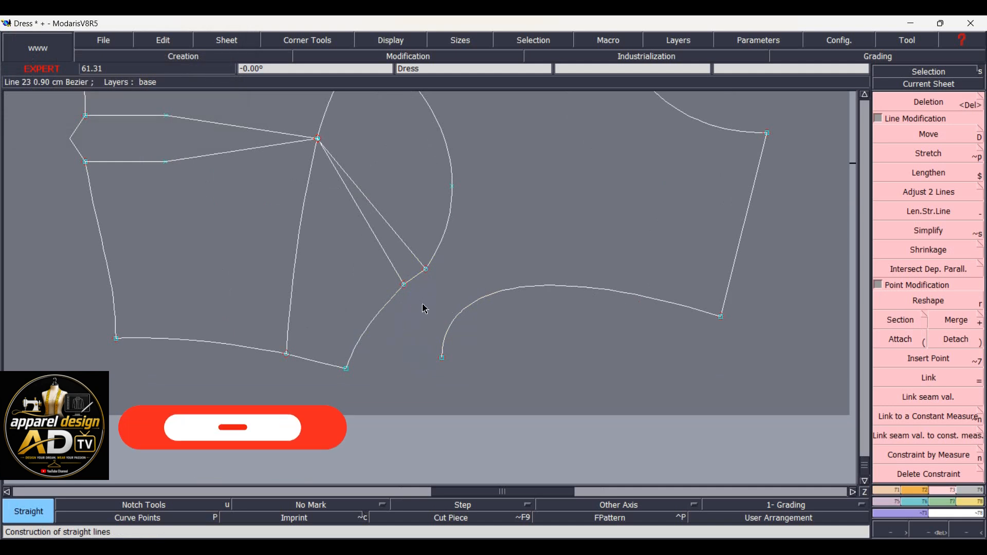
pyautogui.press('/')
pyautogui.click(428, 270)
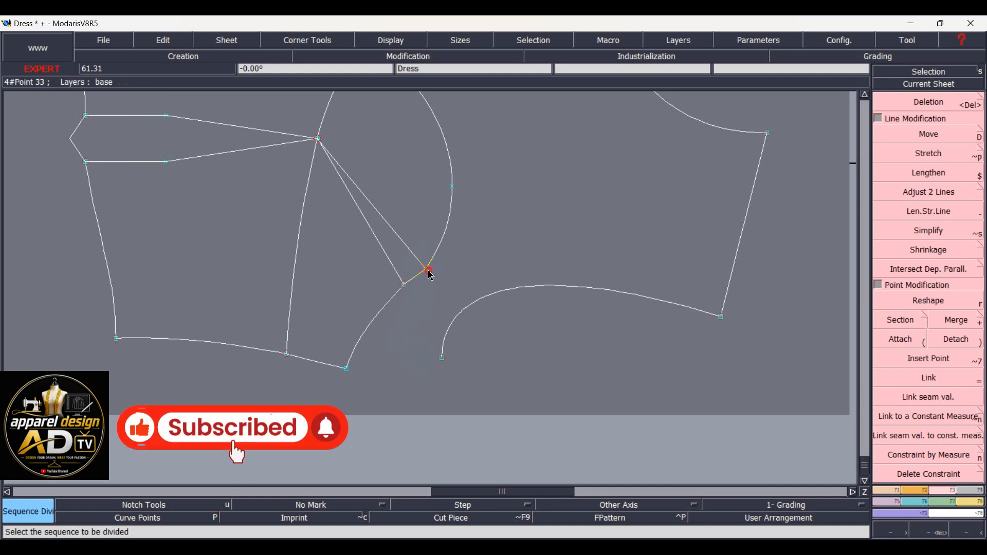
pyautogui.click(407, 290)
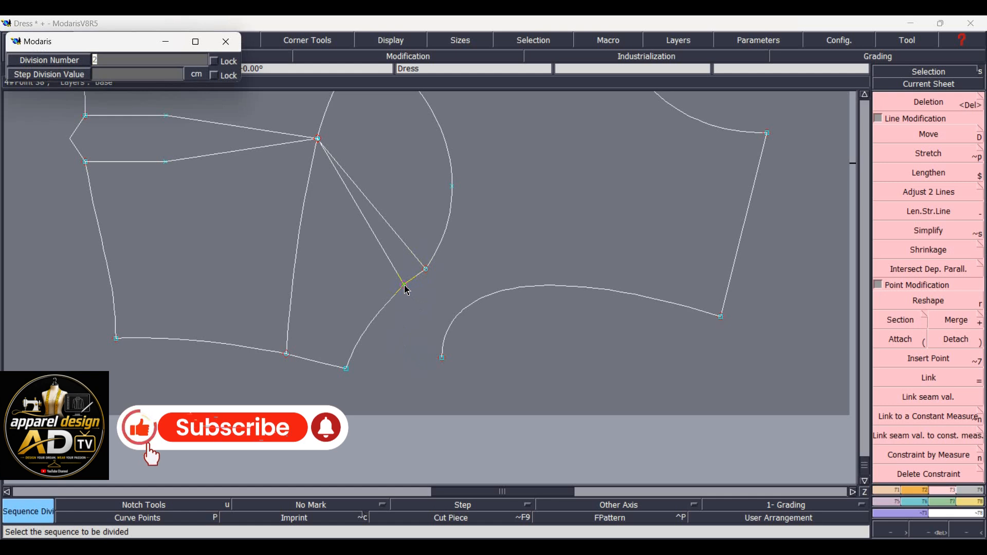
pyautogui.press('Return')
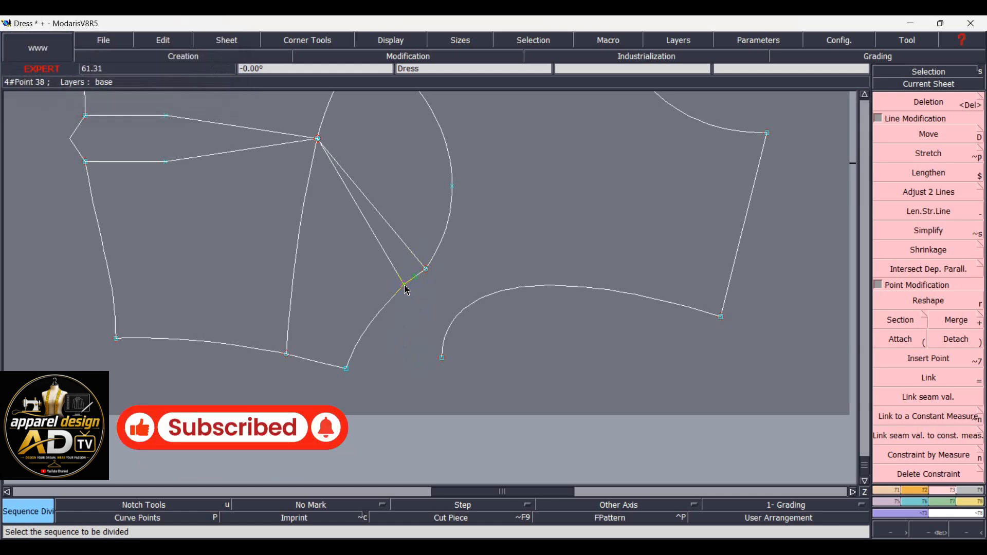
# - Insert the division point into the line closing the new dart and reshape it outward into a pointed dart end
pyautogui.click(929, 358)
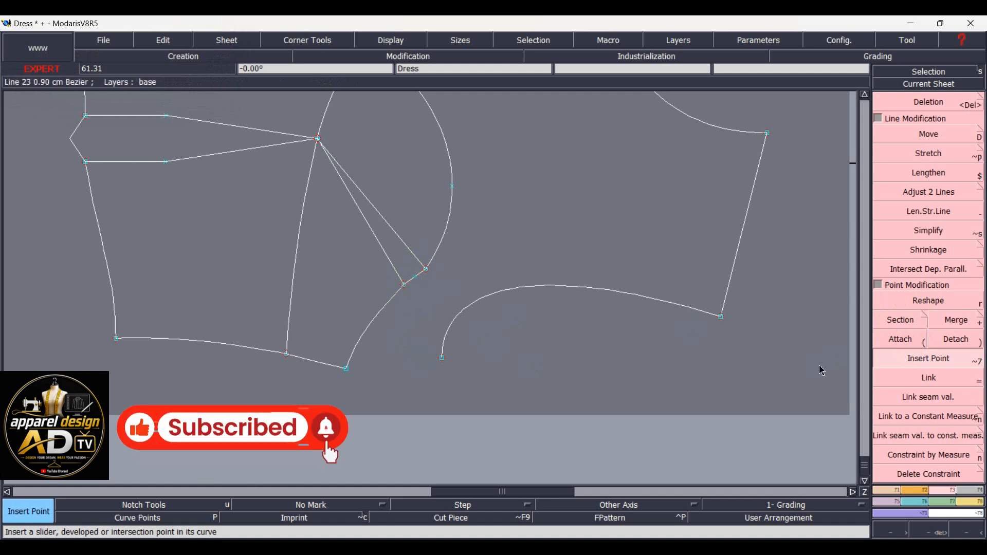
pyautogui.click(903, 321)
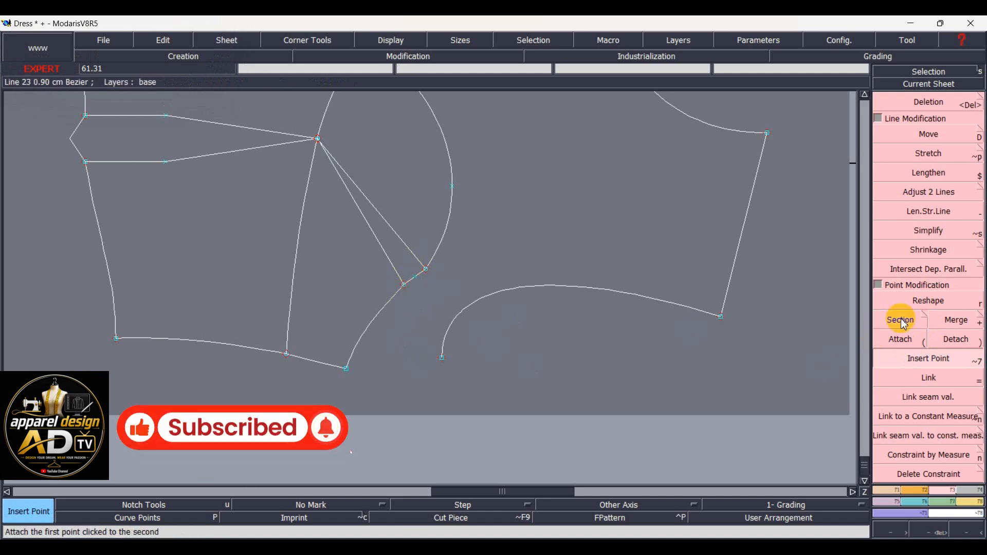
pyautogui.press('r')
pyautogui.click(418, 283)
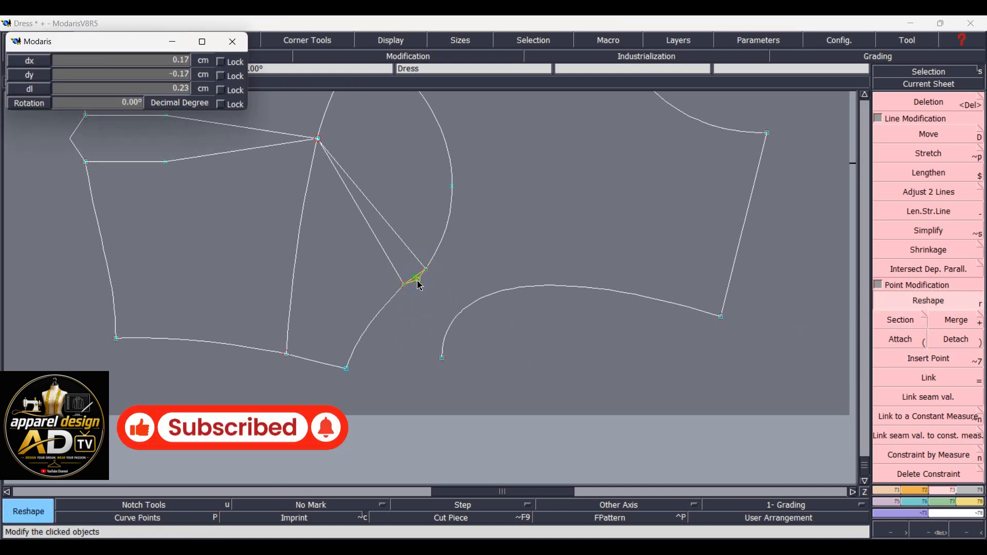
pyautogui.click(419, 283)
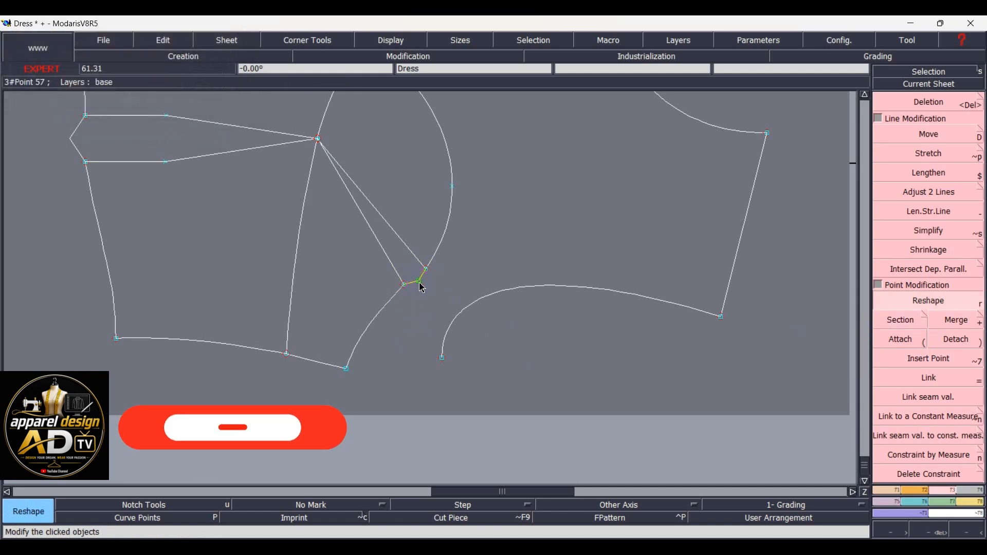
pyautogui.click(418, 282)
pyautogui.click(420, 285)
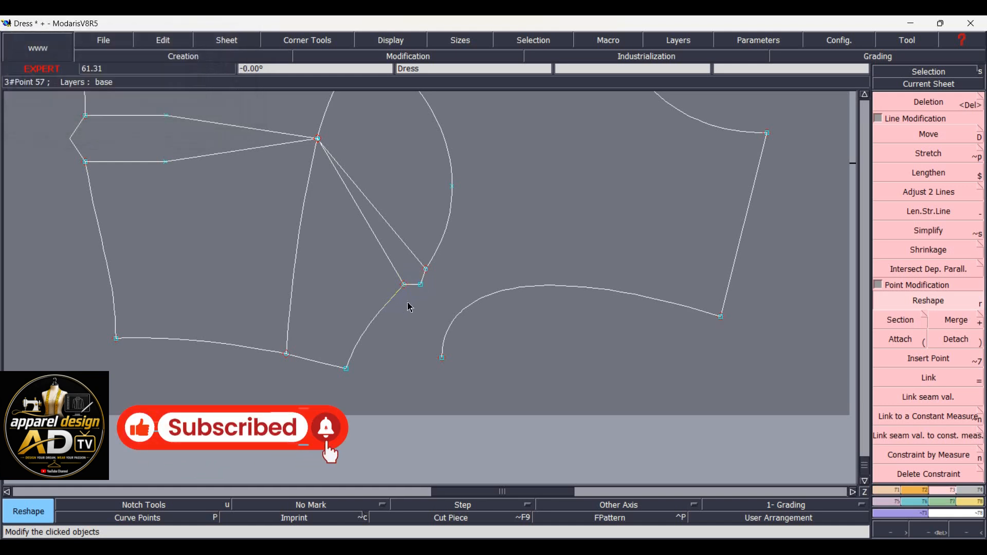
# - Delete the armhole, shoulder line and neckline curve of the mirrored half, above the rotated side panel
pyautogui.press('Home')
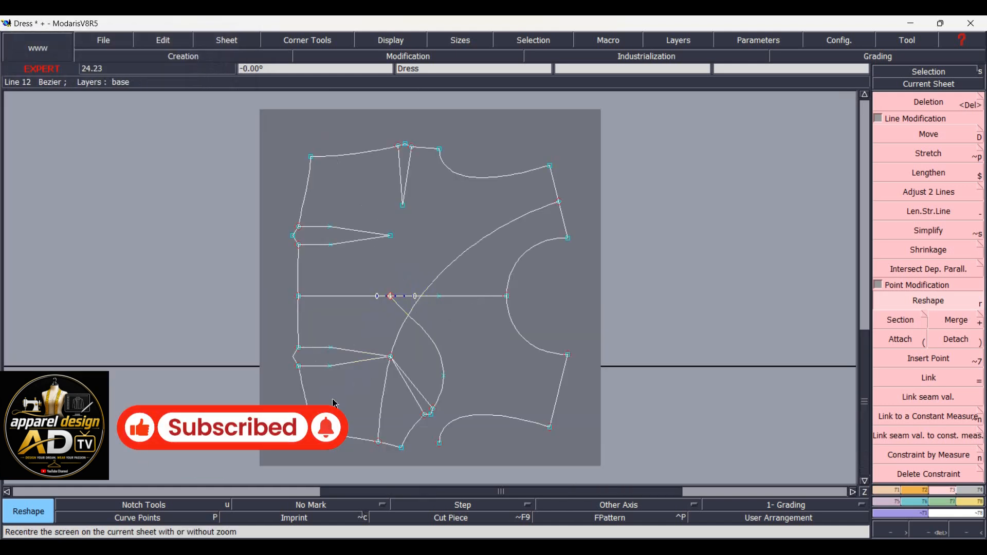
pyautogui.scroll(2, 398, 393)
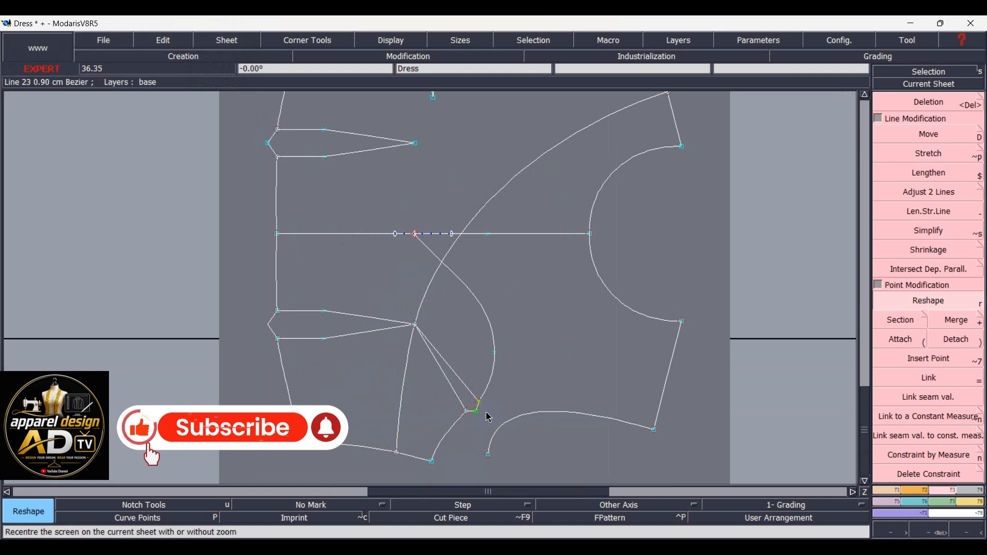
pyautogui.press('Delete')
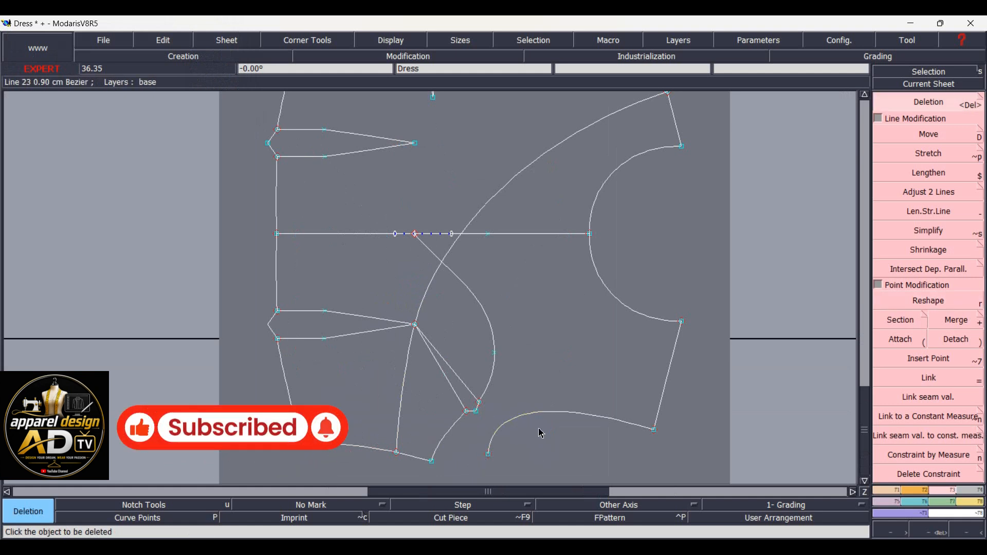
pyautogui.click(662, 402)
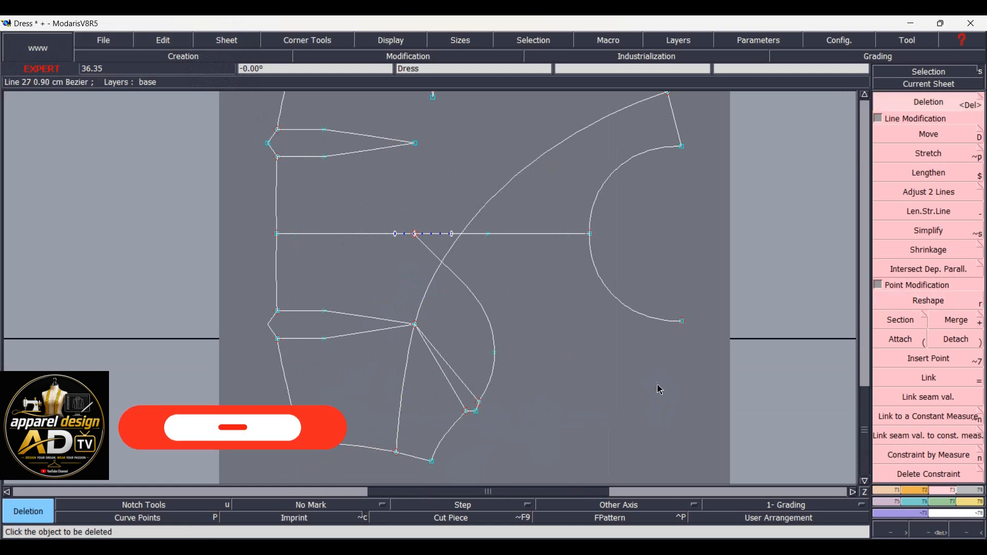
pyautogui.click(652, 316)
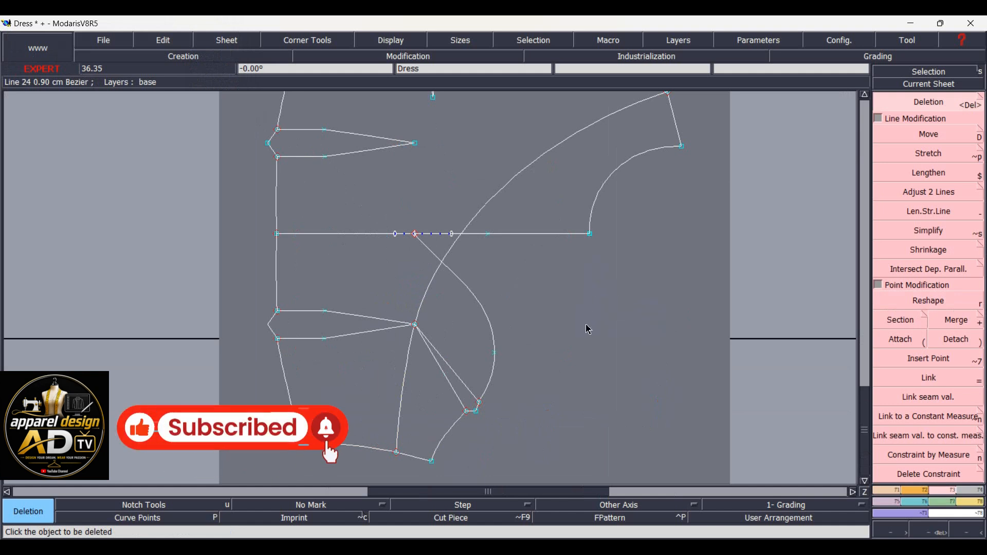
# - Create an intersection point where the two curved style lines cross and insert it into the curves
pyautogui.press('Home')
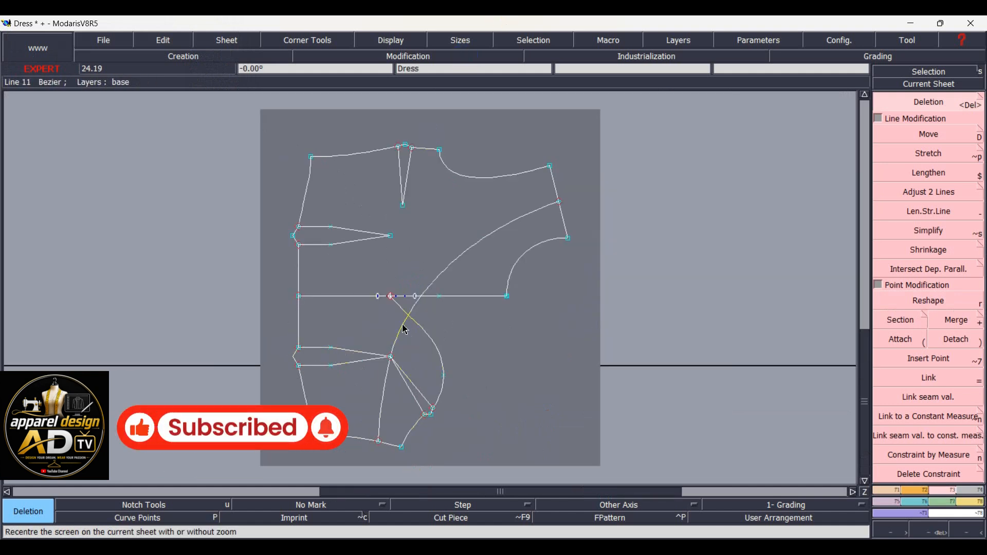
pyautogui.scroll(2, 386, 319)
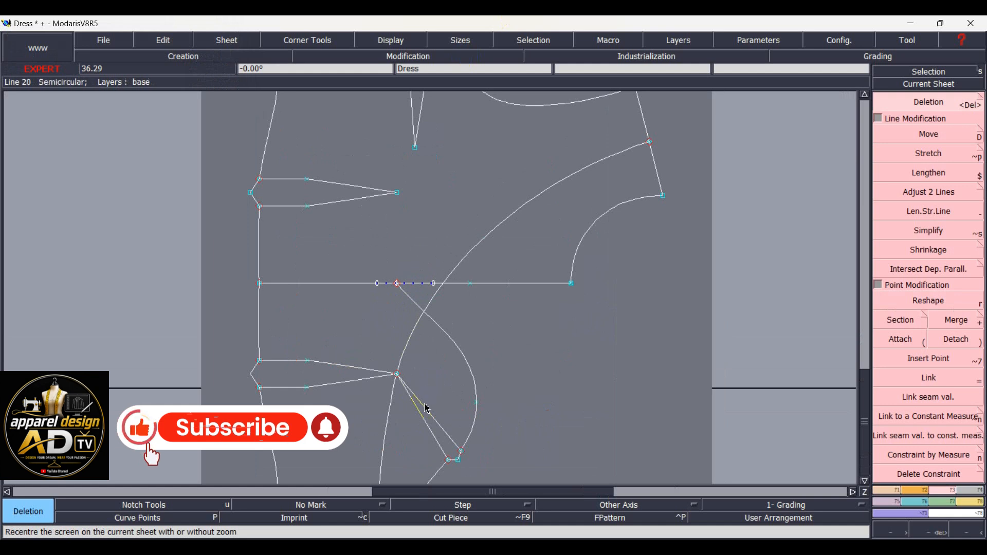
pyautogui.press(')')
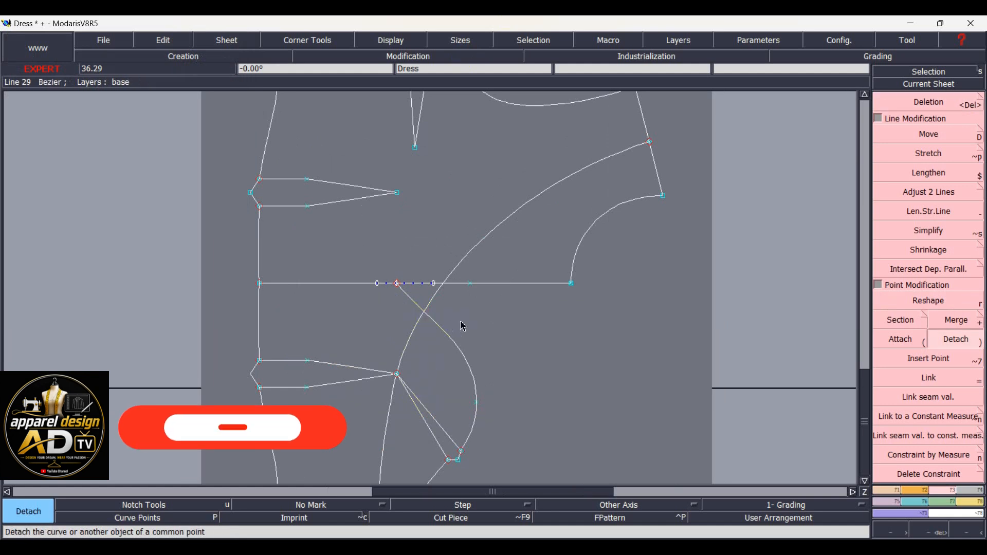
pyautogui.press('i')
pyautogui.click(425, 313)
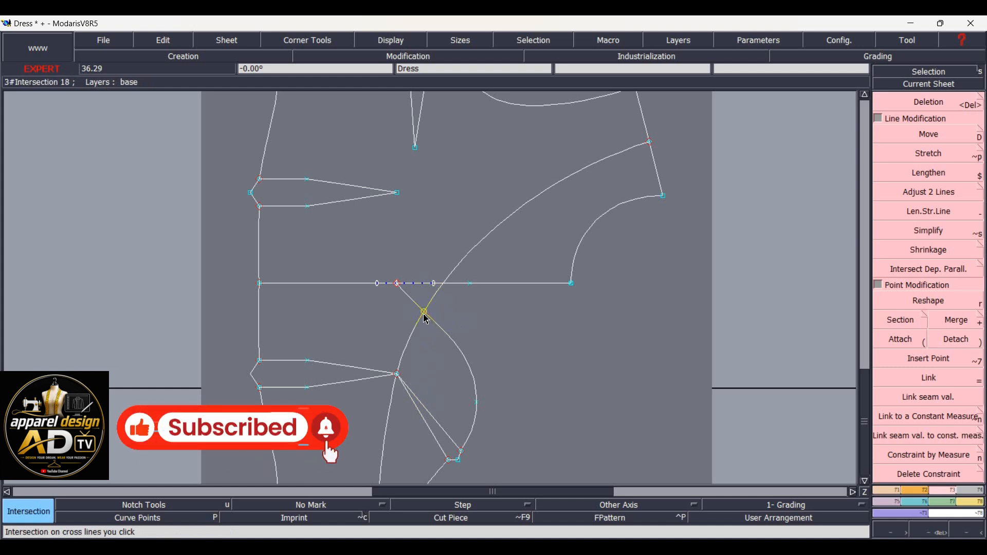
pyautogui.click(883, 491)
pyautogui.click(900, 453)
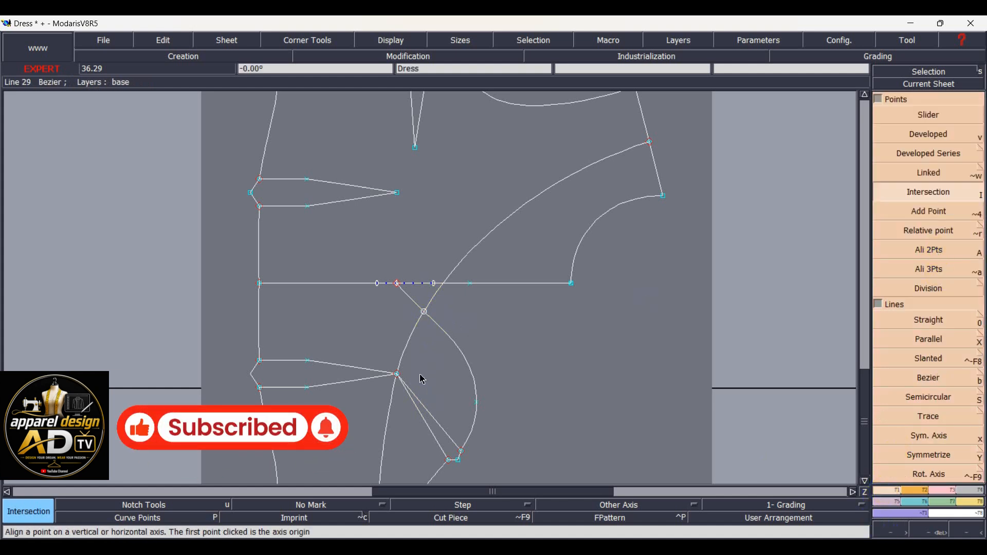
pyautogui.press('i')
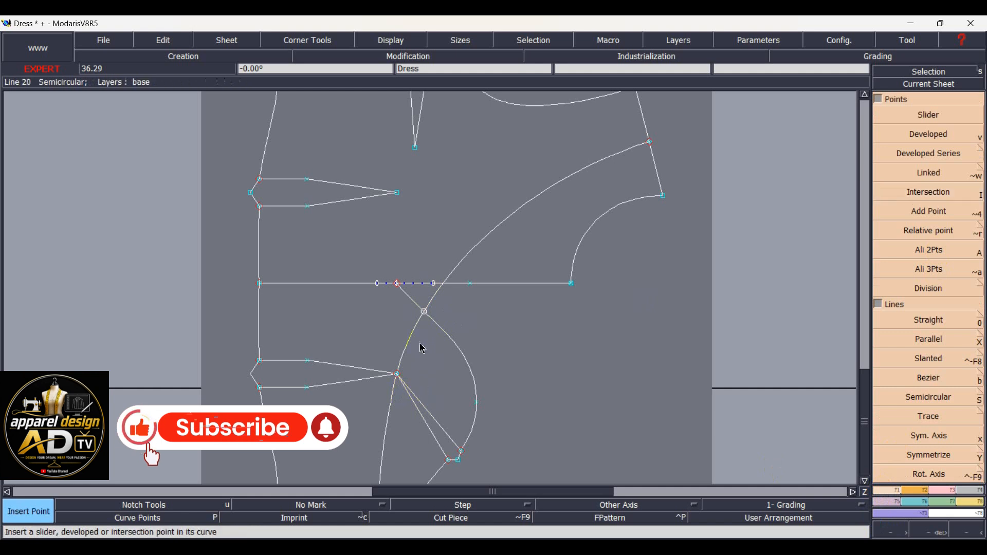
pyautogui.click(425, 314)
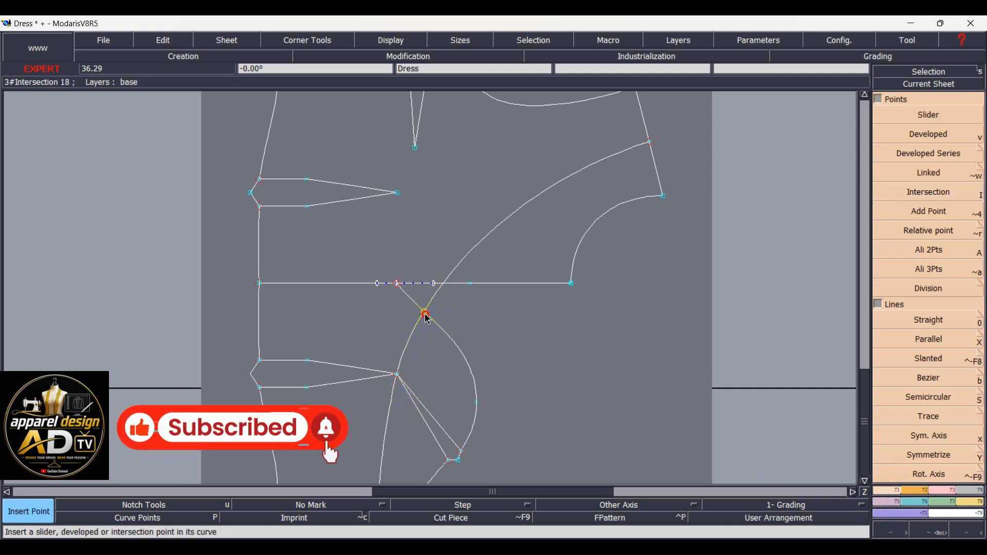
# - Delete the shorter style curve's end point on the centre front line, removing its segment beyond the crossing
pyautogui.click(946, 491)
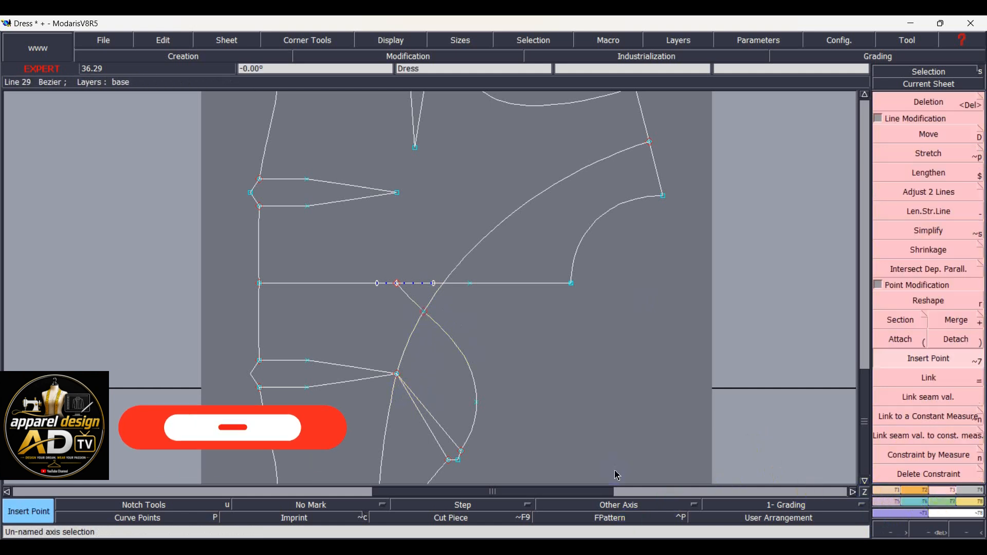
pyautogui.click(922, 100)
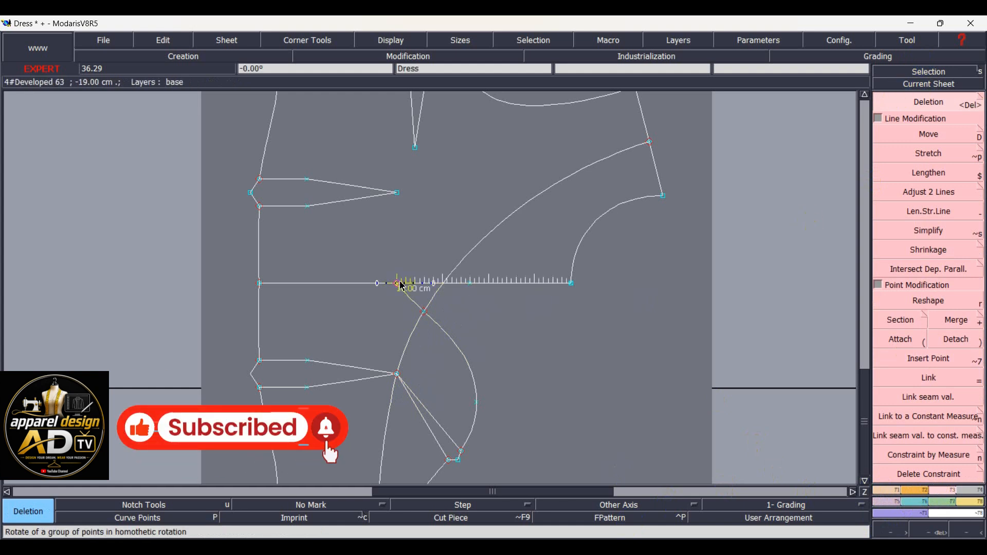
pyautogui.click(398, 284)
# - Measure the two side seam segments of the mirrored half, from underarm to style line and from style line to waist
pyautogui.press('Home')
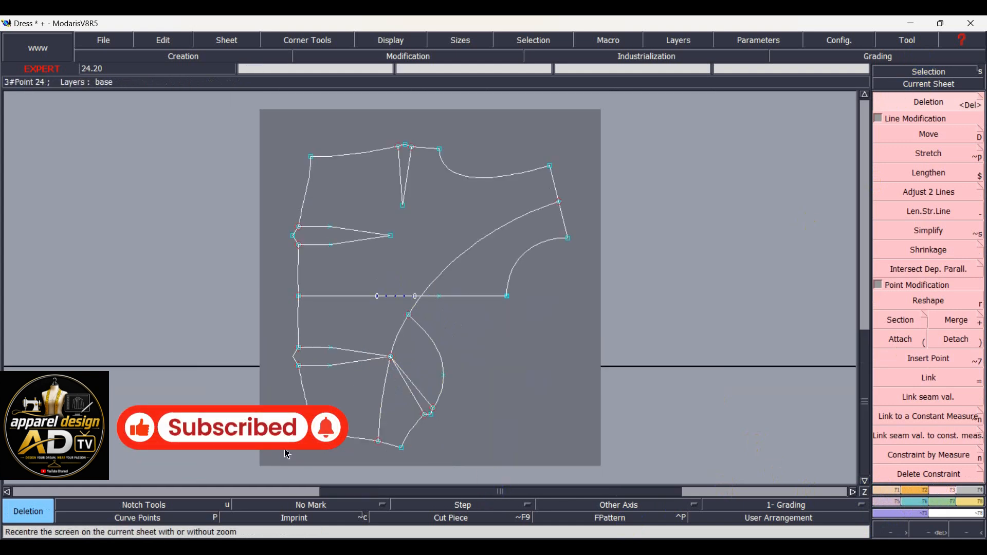
pyautogui.scroll(1, 320, 451)
pyautogui.scroll(1, 348, 451)
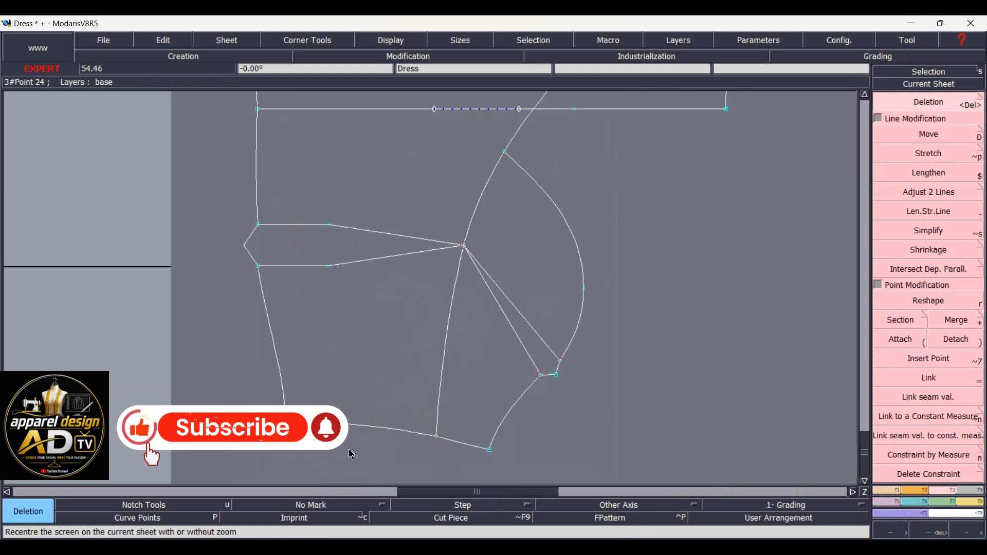
pyautogui.scroll(-1, 389, 408)
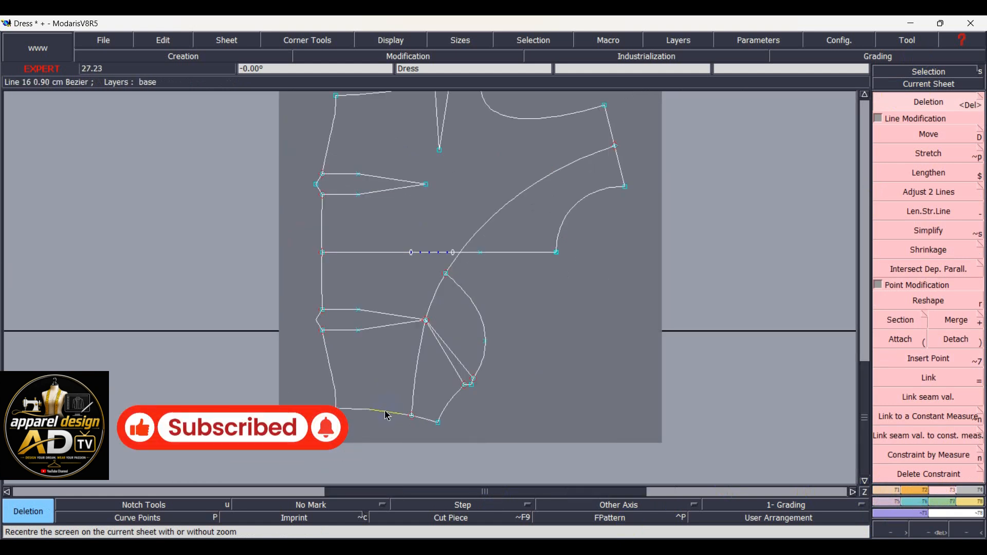
pyautogui.scroll(-1, 386, 419)
pyautogui.scroll(2, 385, 424)
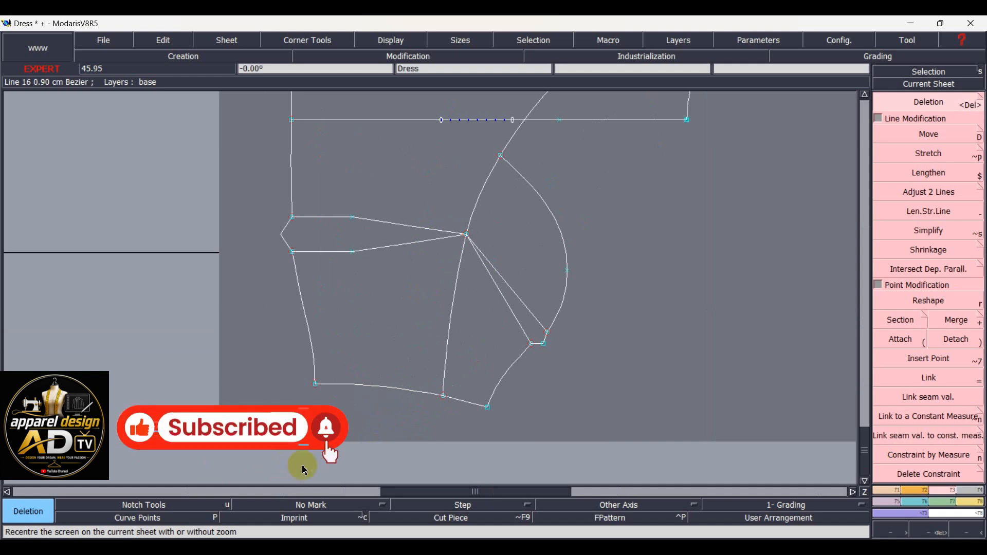
pyautogui.press('d')
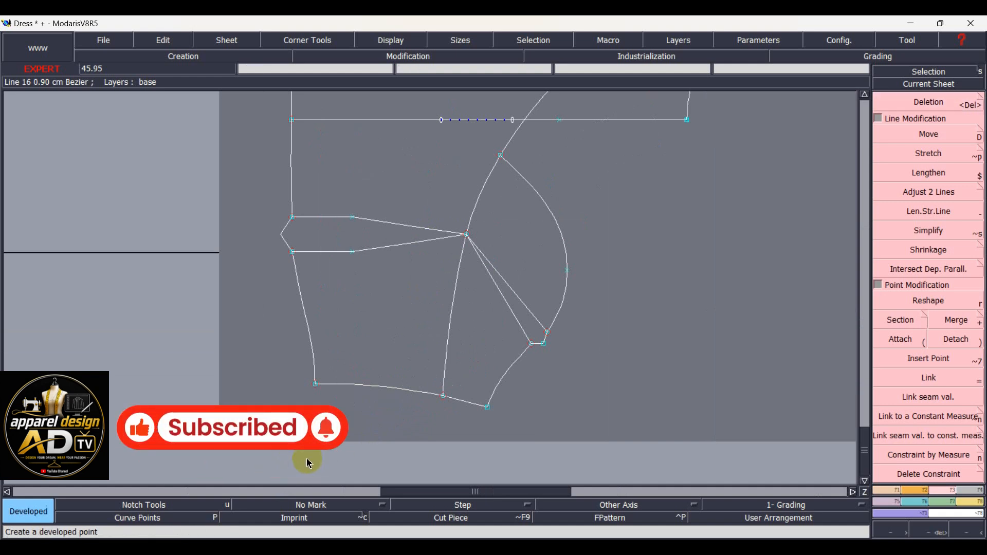
pyautogui.click(434, 449)
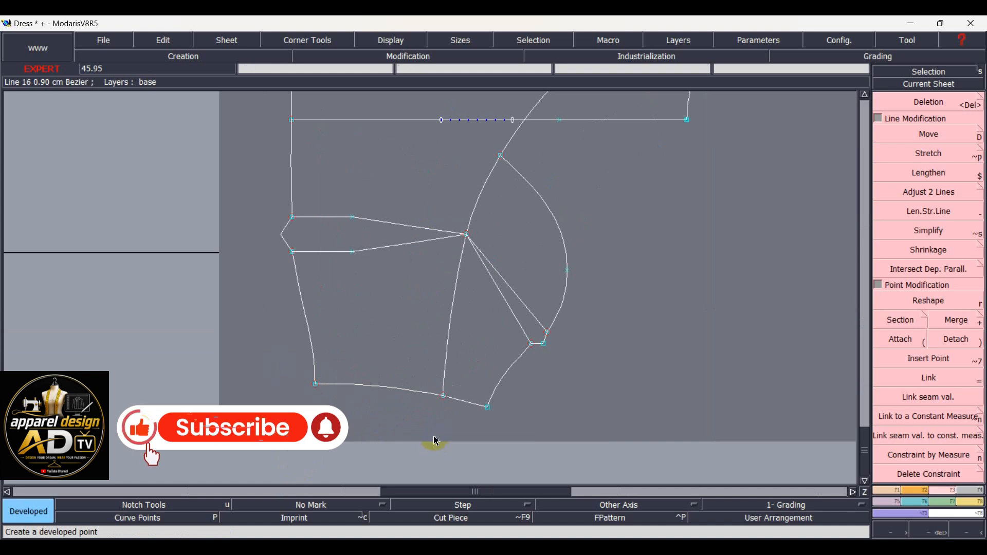
pyautogui.press('l')
pyautogui.click(488, 407)
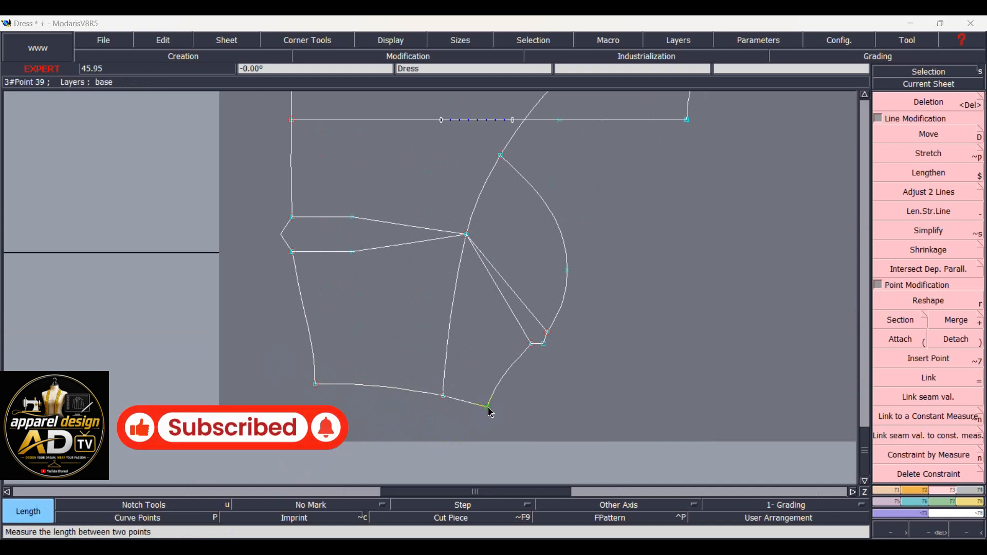
pyautogui.click(488, 408)
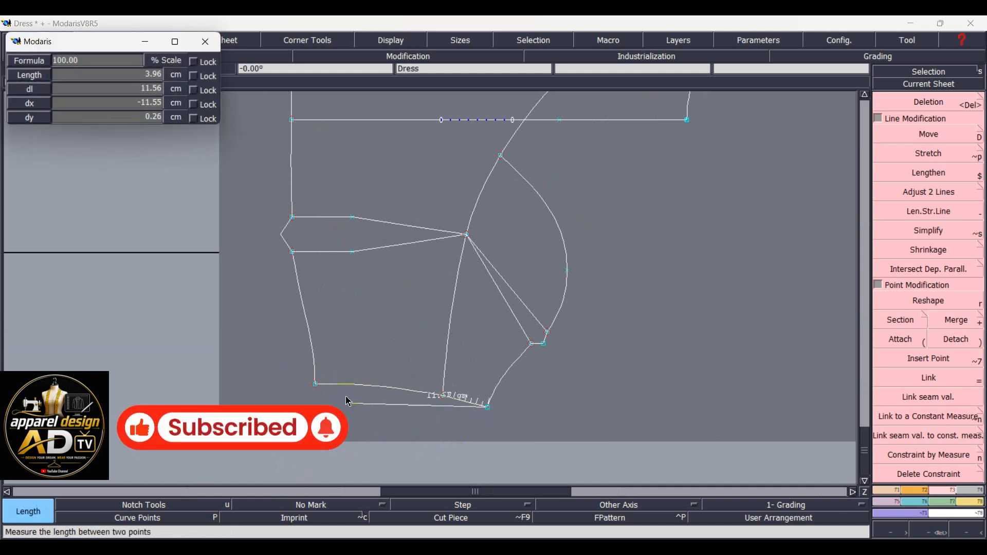
pyautogui.click(443, 395)
pyautogui.click(317, 384)
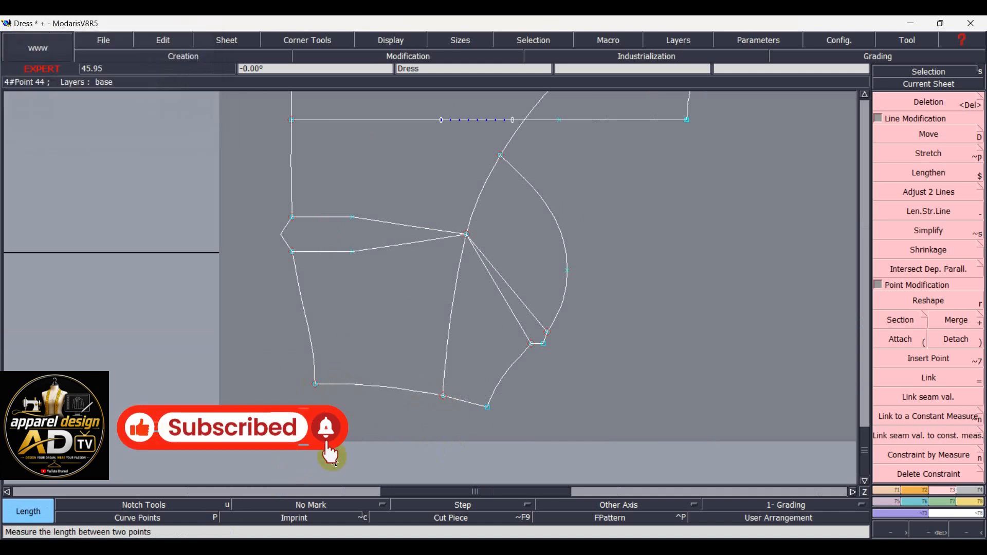
# - Add up the two side seam lengths in the measurement table, erase the table and hide it
pyautogui.hotkey('ctrl', 'u')
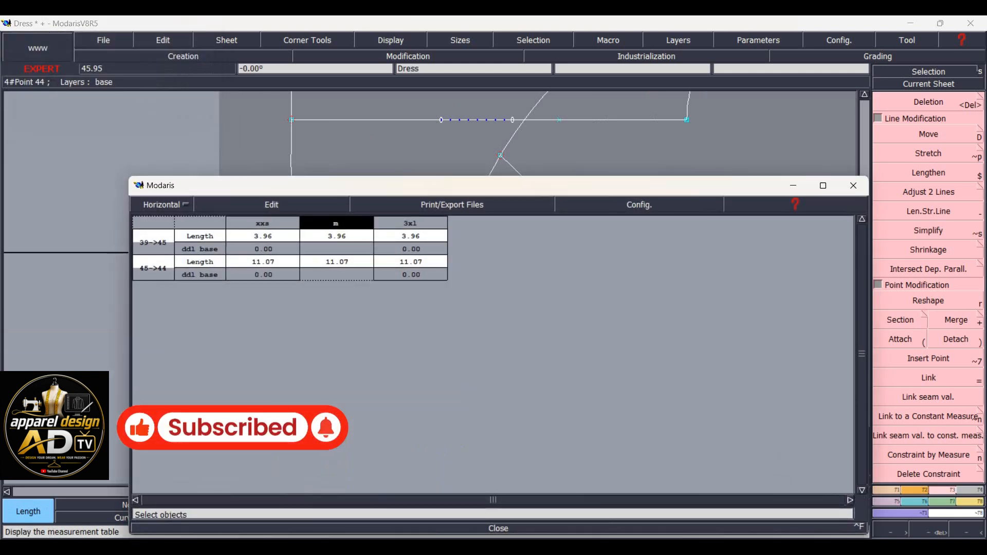
pyautogui.click(272, 216)
pyautogui.click(257, 248)
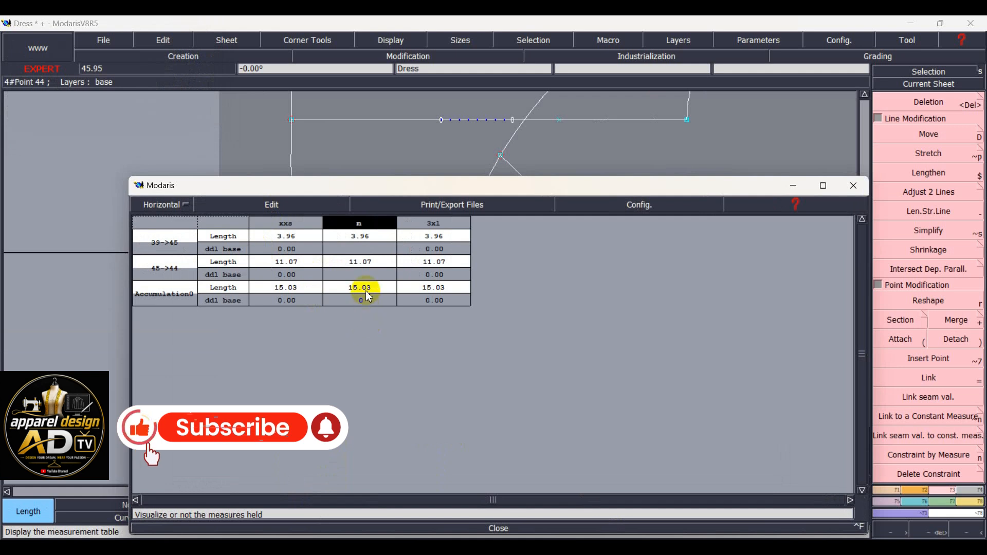
pyautogui.click(271, 204)
pyautogui.click(246, 264)
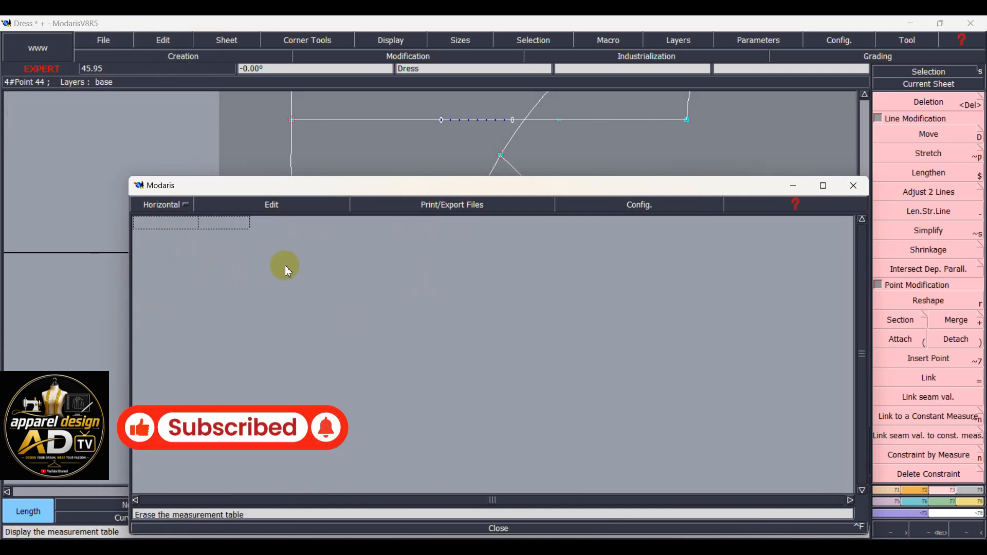
pyautogui.click(793, 188)
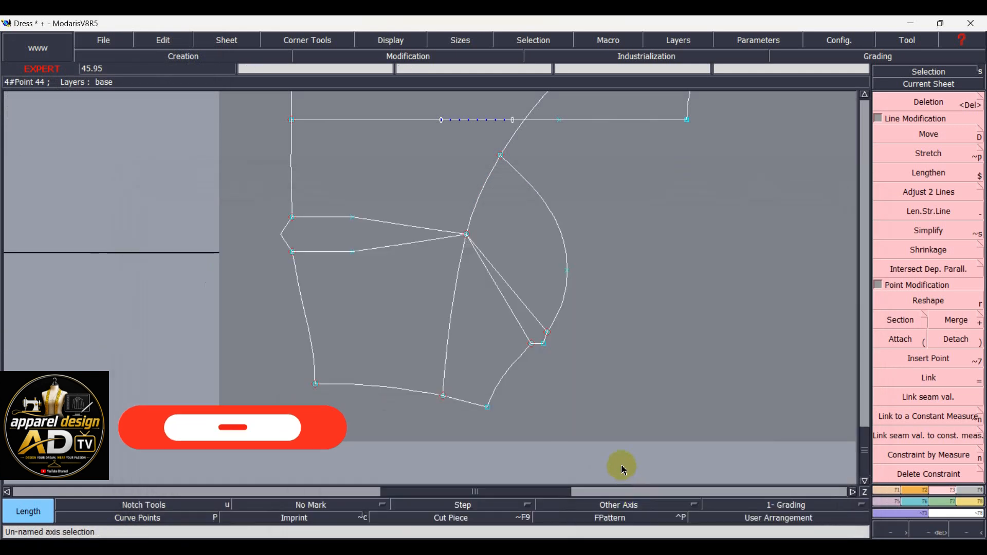
# - Copy the Dress2 bodice geometry onto a new sheet and rearrange all sheets on the desk
pyautogui.press('Home')
pyautogui.press('j')
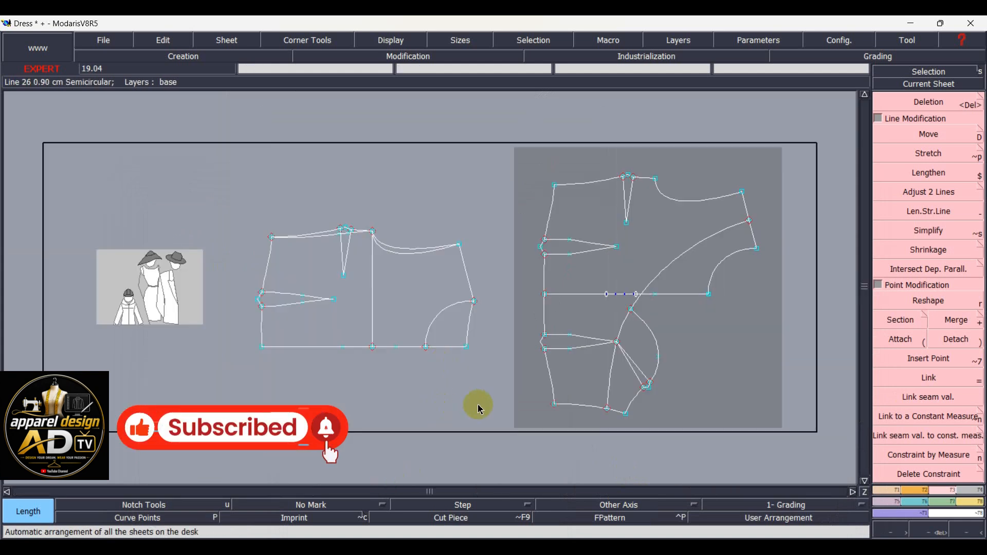
pyautogui.press('Home')
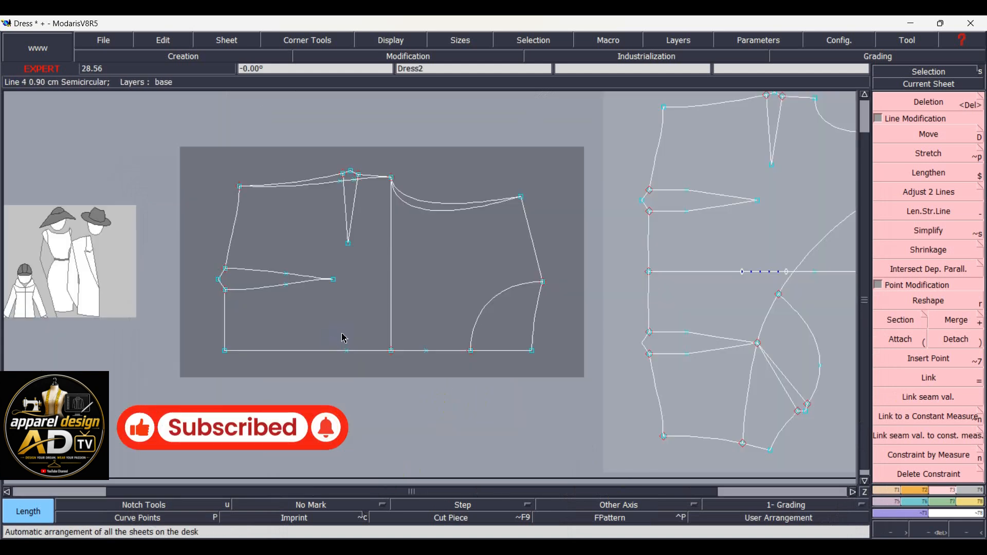
pyautogui.press('Delete')
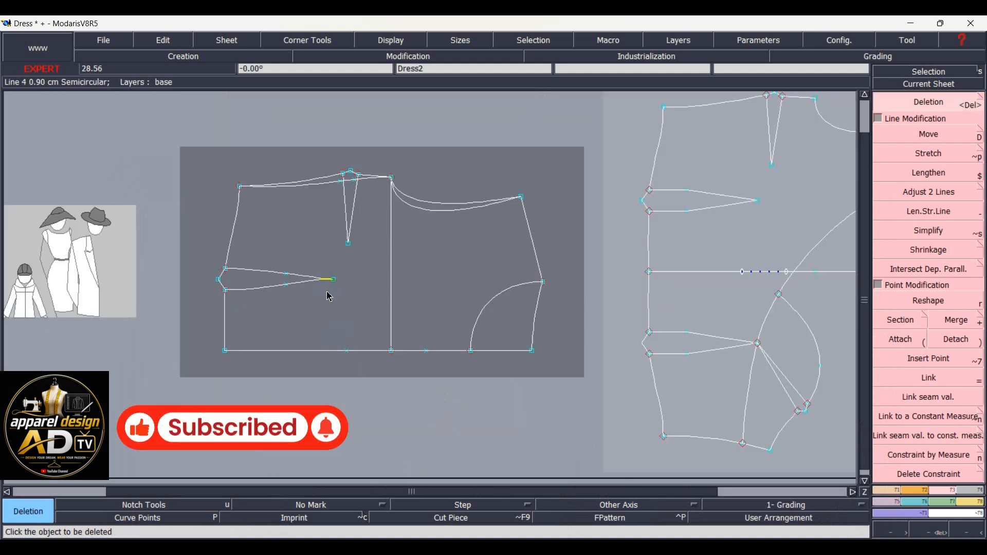
pyautogui.press('c')
pyautogui.click(360, 334)
pyautogui.click(327, 411)
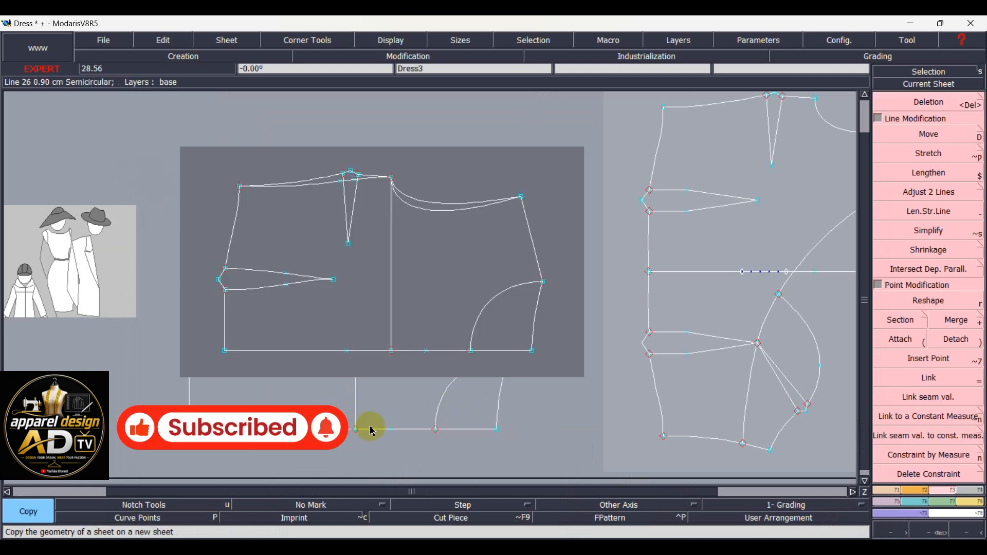
pyautogui.press('j')
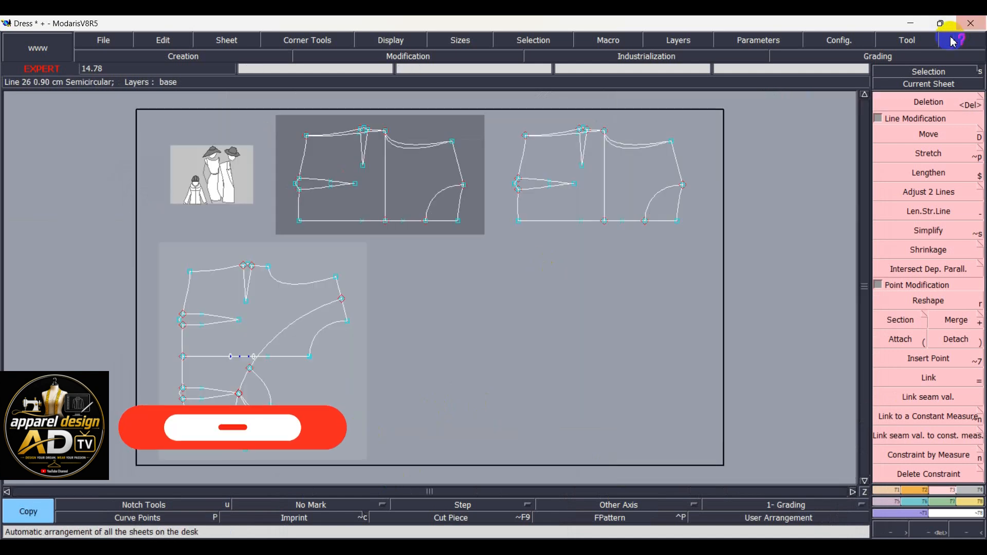
# - Delete the front side seam, side dart, front armhole and front neckline curve from the copied sheet, keeping the back outline
pyautogui.click(922, 85)
pyautogui.click(570, 186)
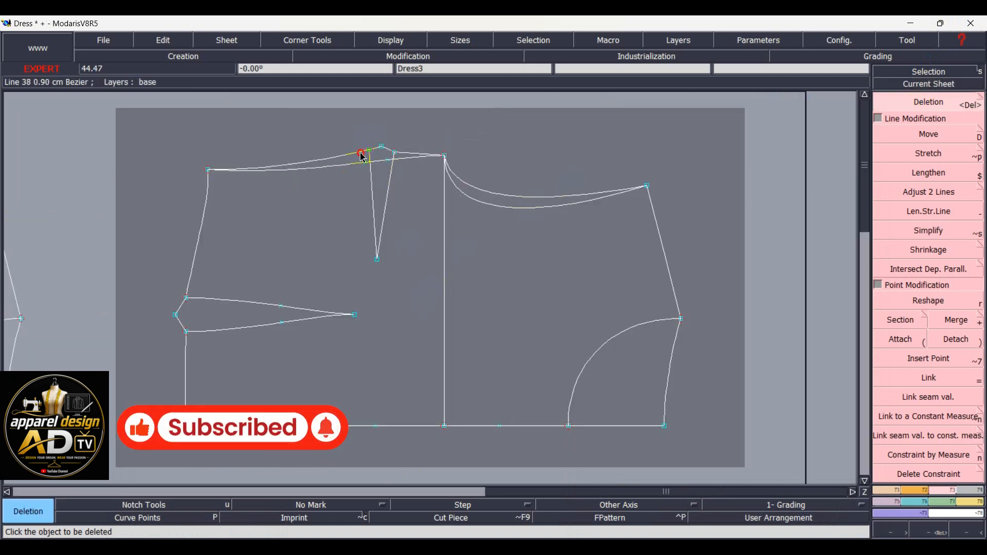
pyautogui.click(390, 177)
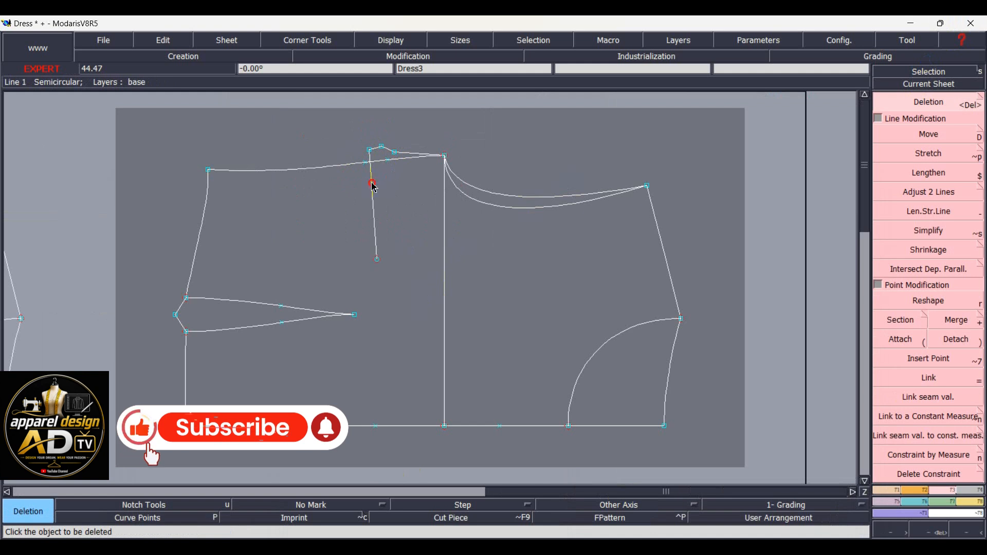
pyautogui.click(371, 182)
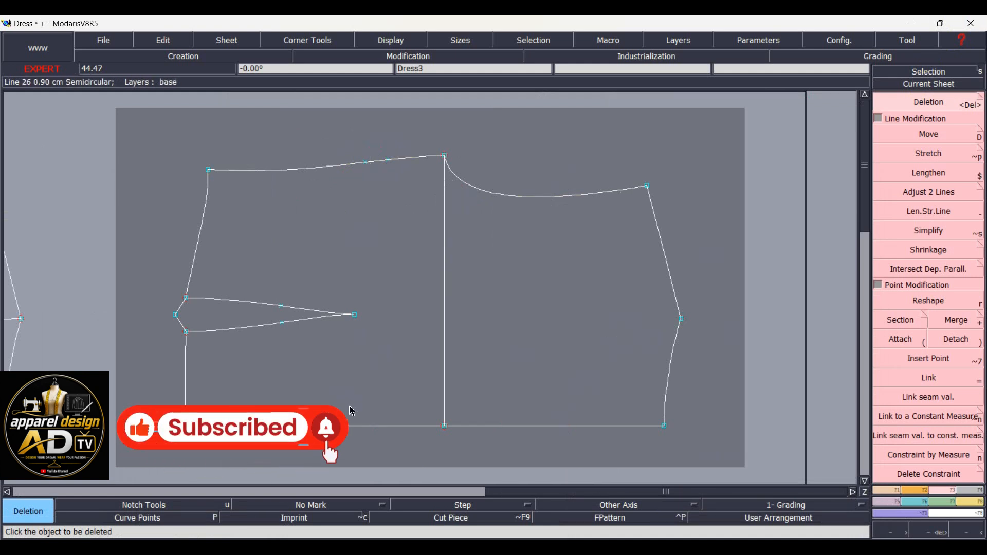
# - Create a symmetry axis along the back's centre line and mirror the waist, dart, side seam, armhole, shoulder and neckline across it
pyautogui.hotkey('shift', 's')
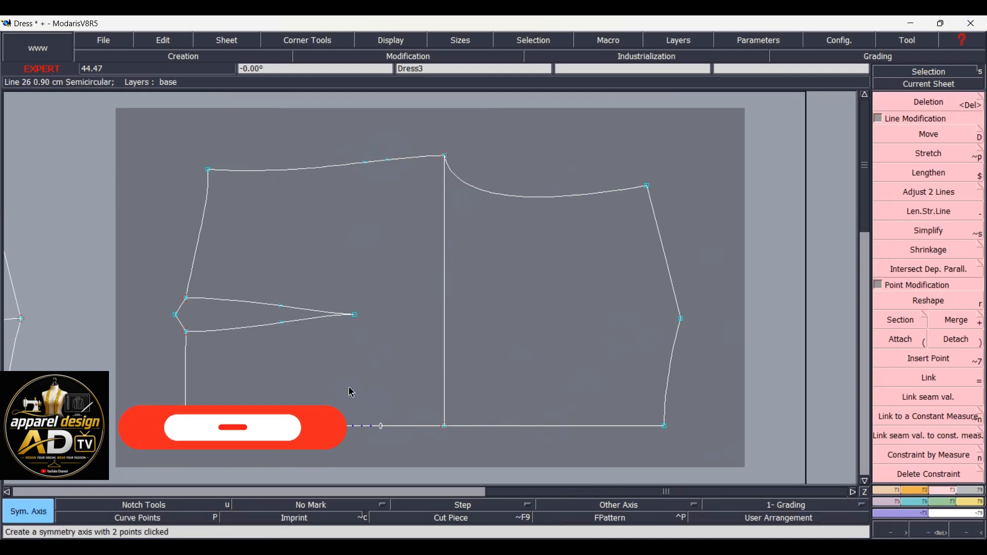
pyautogui.hotkey('ctrl', 's')
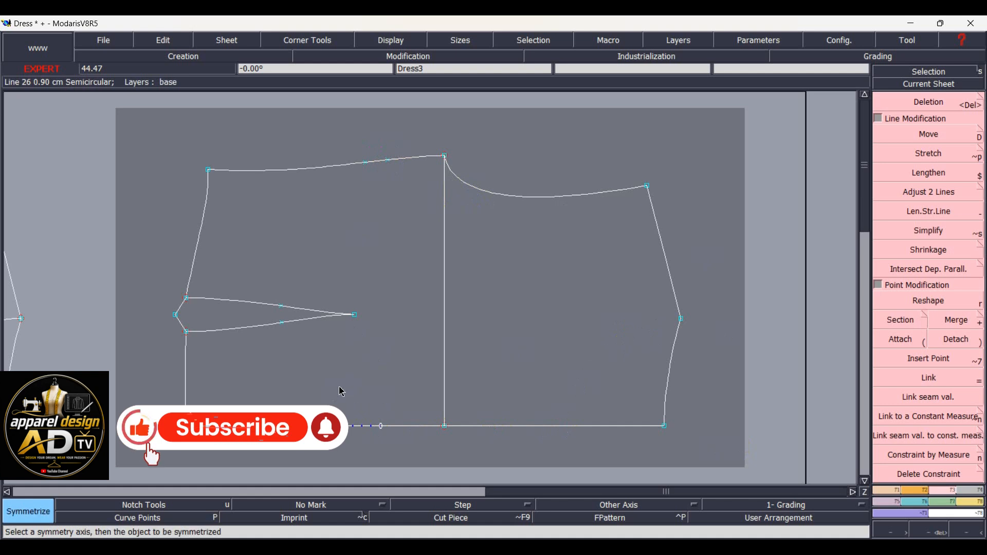
pyautogui.click(187, 375)
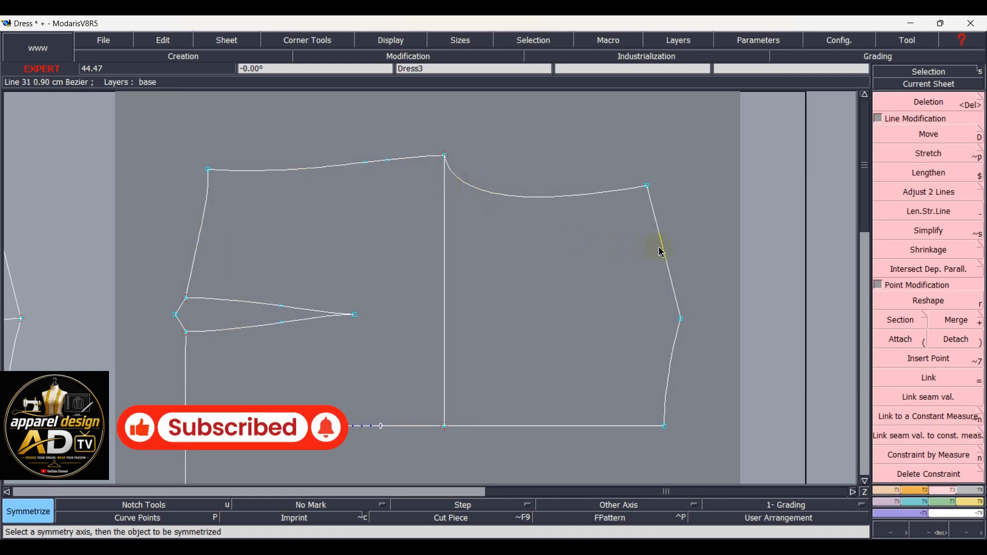
pyautogui.click(675, 345)
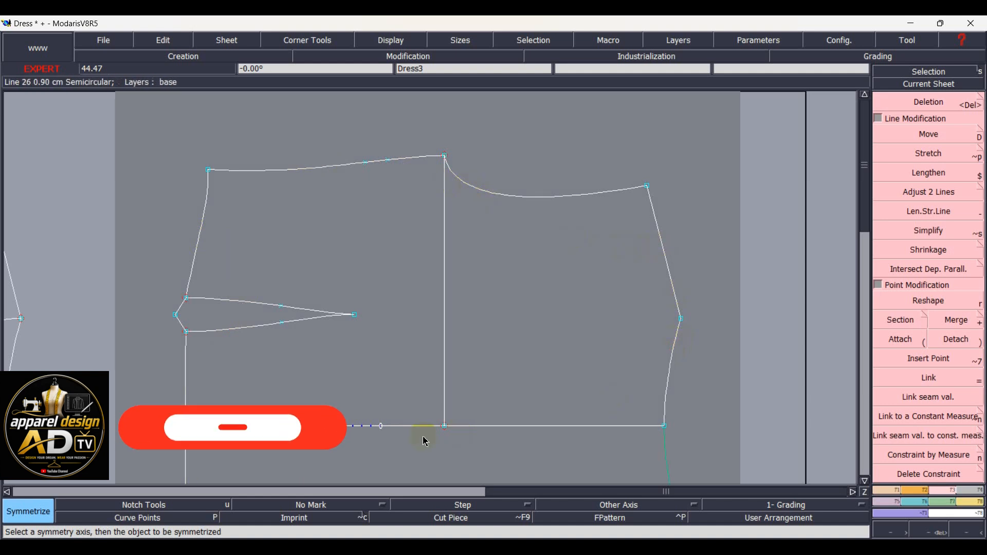
pyautogui.press('Home')
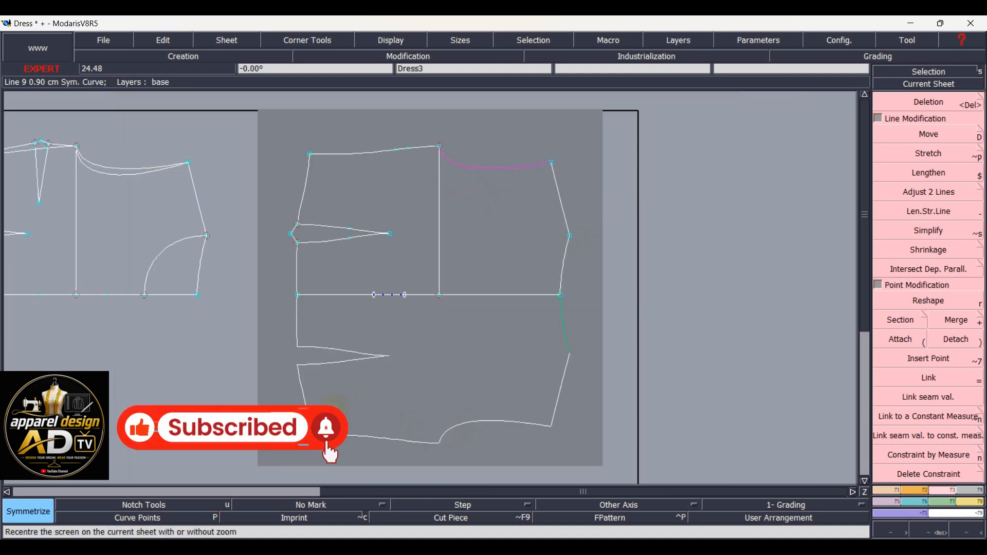
# - Delete the symmetry constraints to turn all mirrored back lines into free curves, and rearrange the sheets
pyautogui.scroll(3, 273, 288)
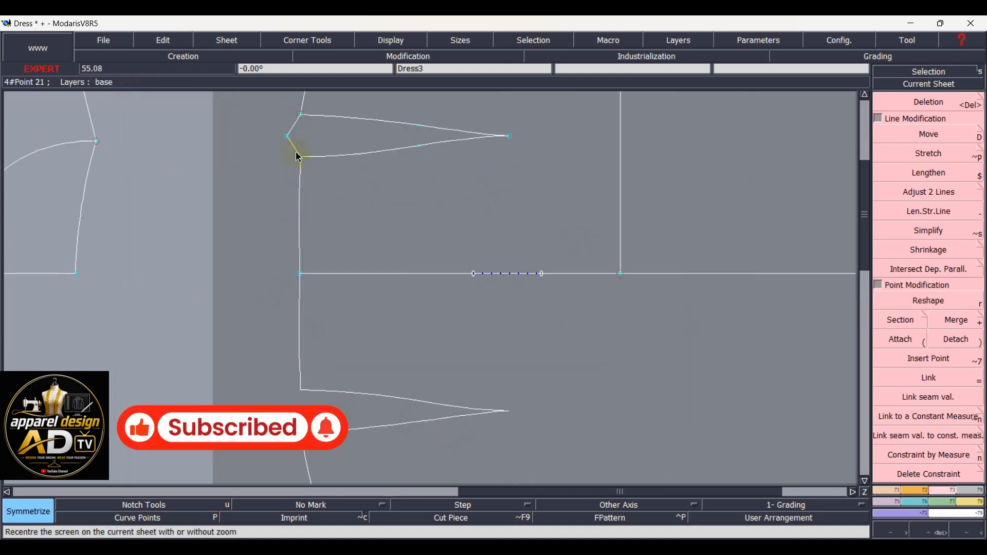
pyautogui.click(928, 473)
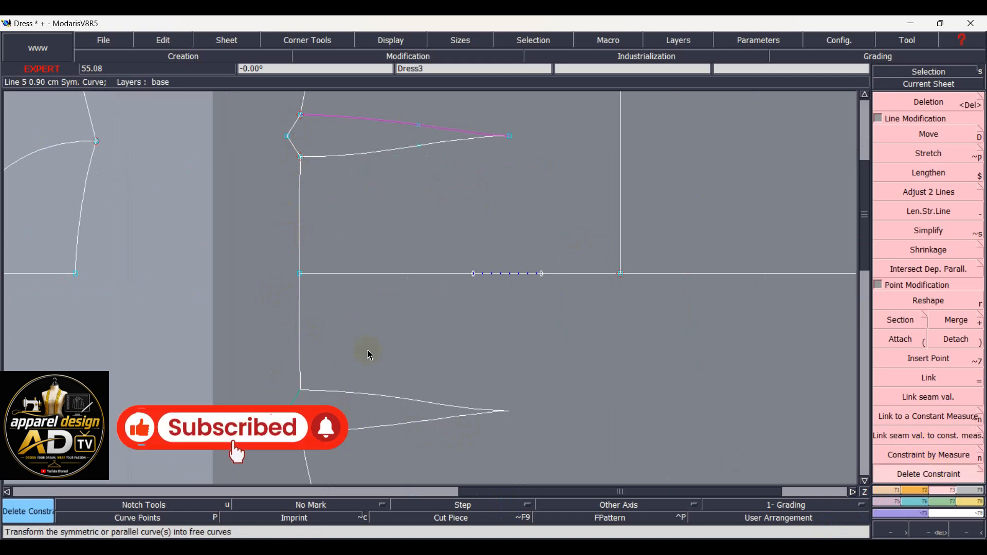
pyautogui.click(297, 401)
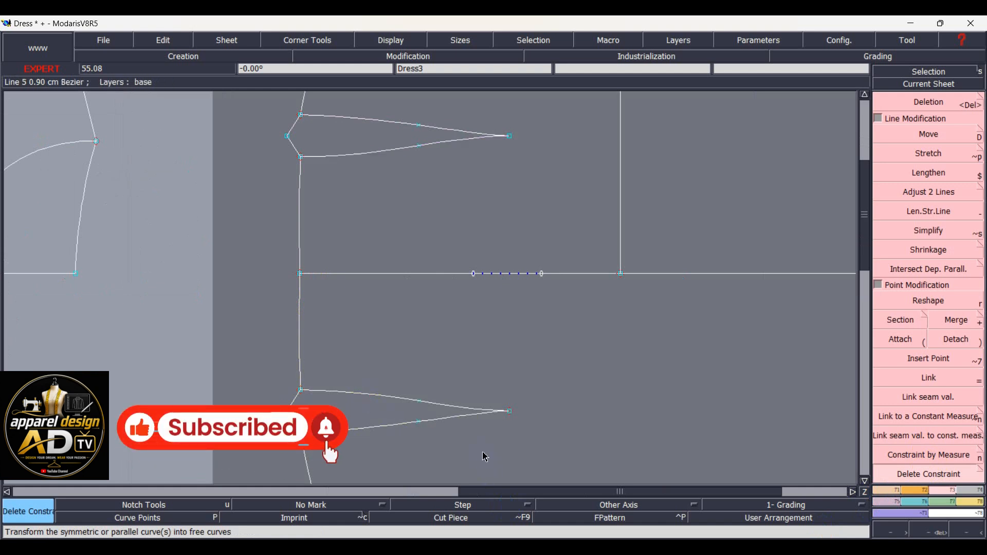
pyautogui.press('Home')
pyautogui.scroll(2, 348, 459)
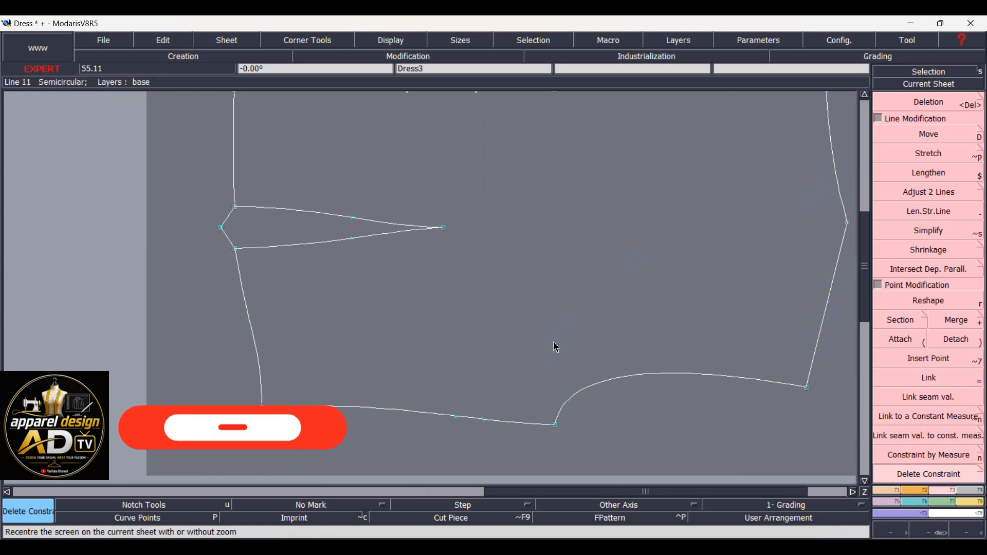
pyautogui.press('Home')
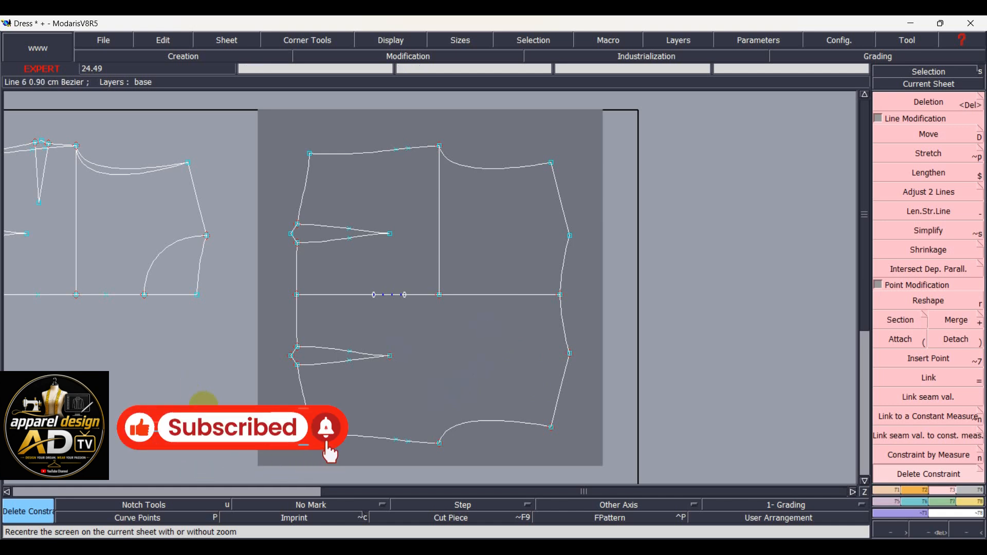
pyautogui.press('j')
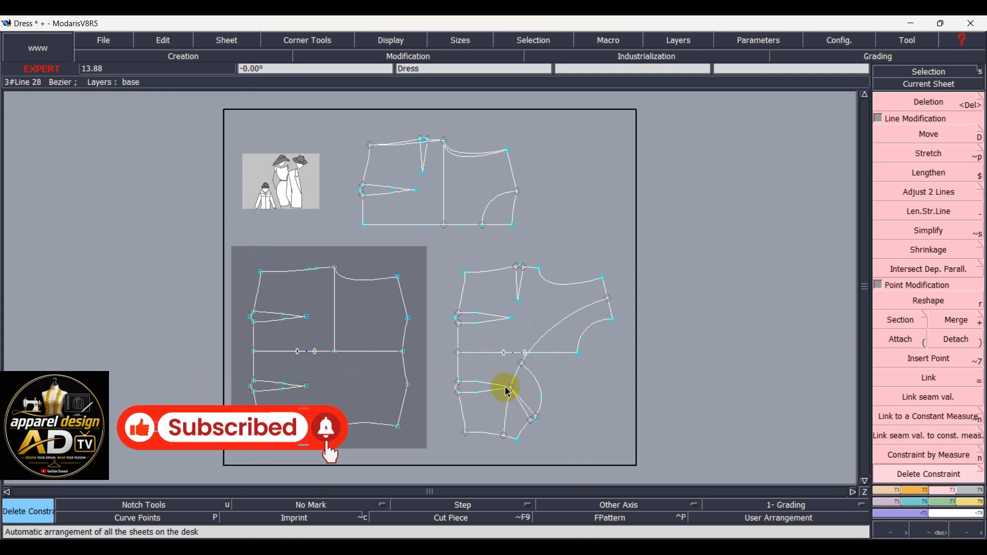
# - Detach and insert the style line's shoulder point on the front, and delete the neckline curve and the shoulder remainder beyond it
pyautogui.press(')')
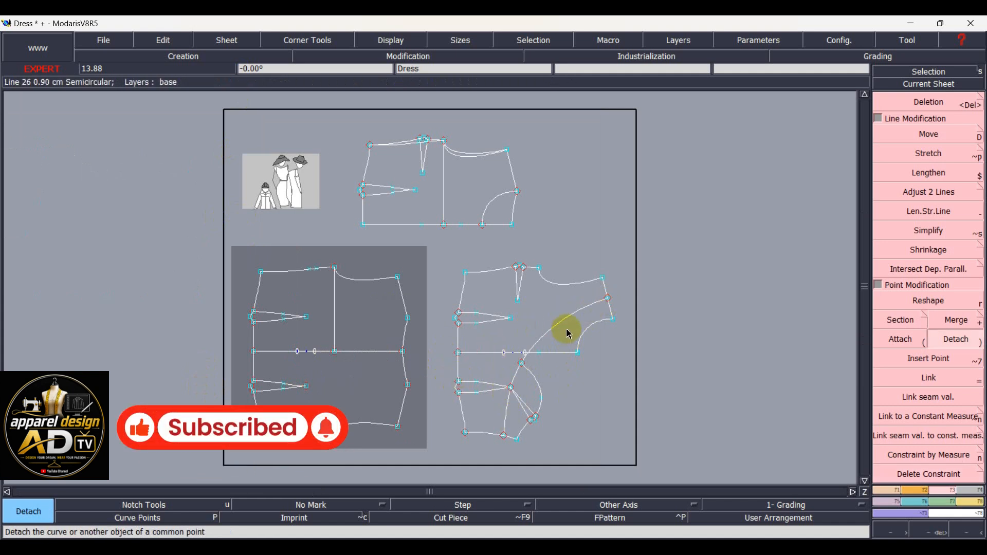
pyautogui.click(607, 299)
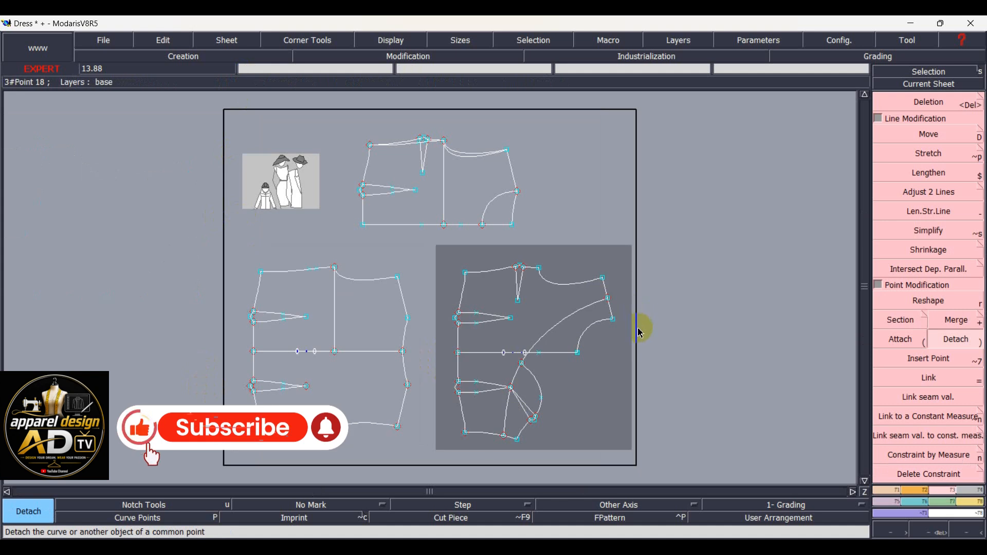
pyautogui.click(928, 358)
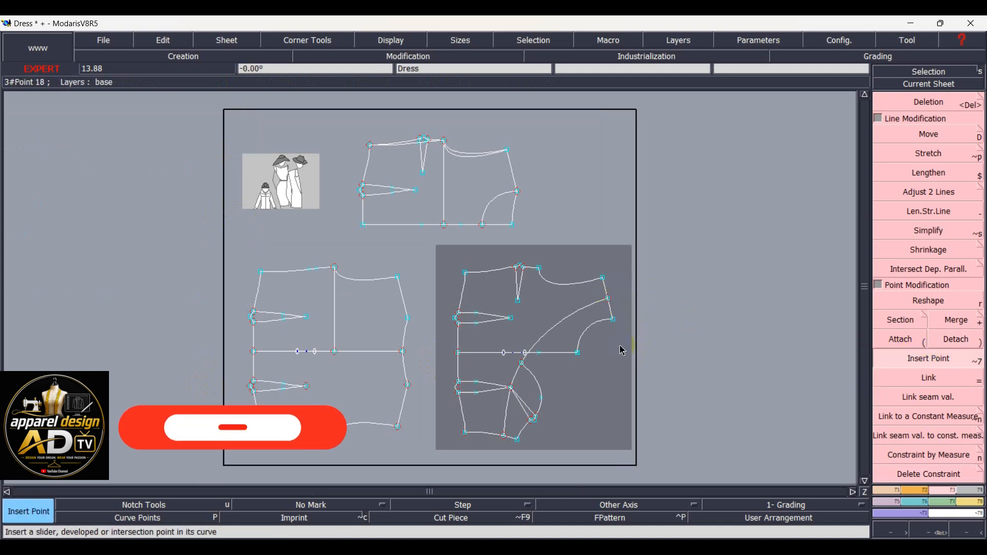
pyautogui.scroll(1, 616, 351)
pyautogui.press('Delete')
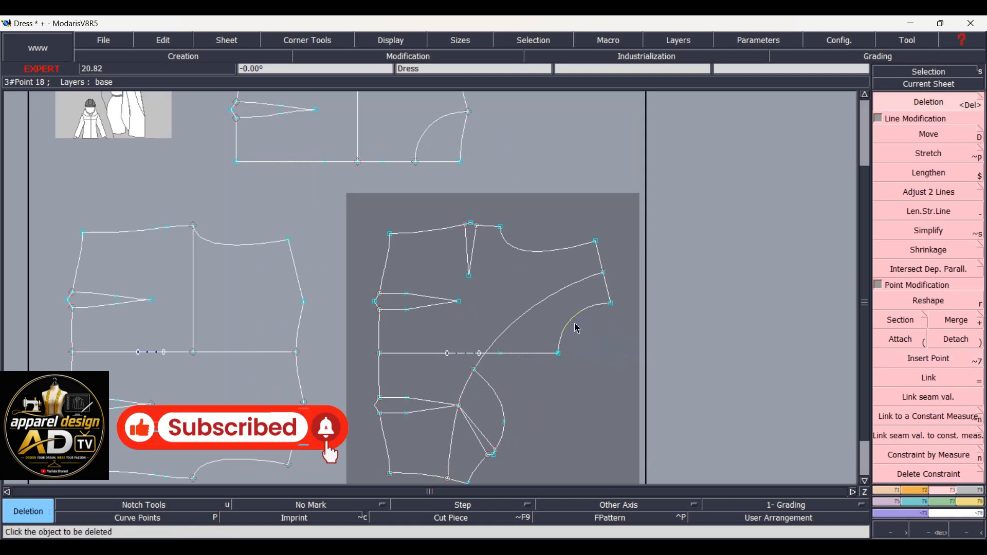
pyautogui.click(616, 306)
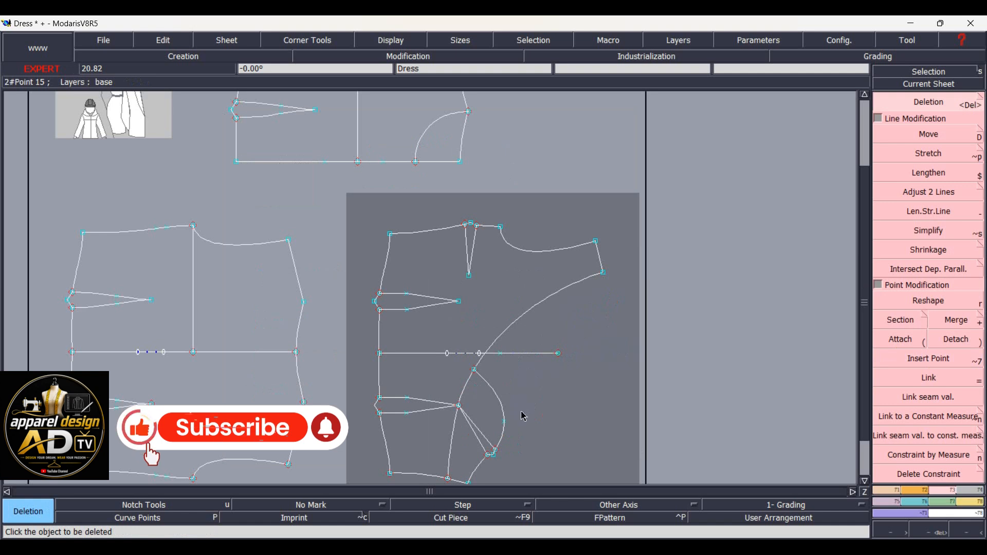
# - Intersect the centre front line with the style line, insert the point, and delete the line's excess part and the symmetry axis
pyautogui.press('/')
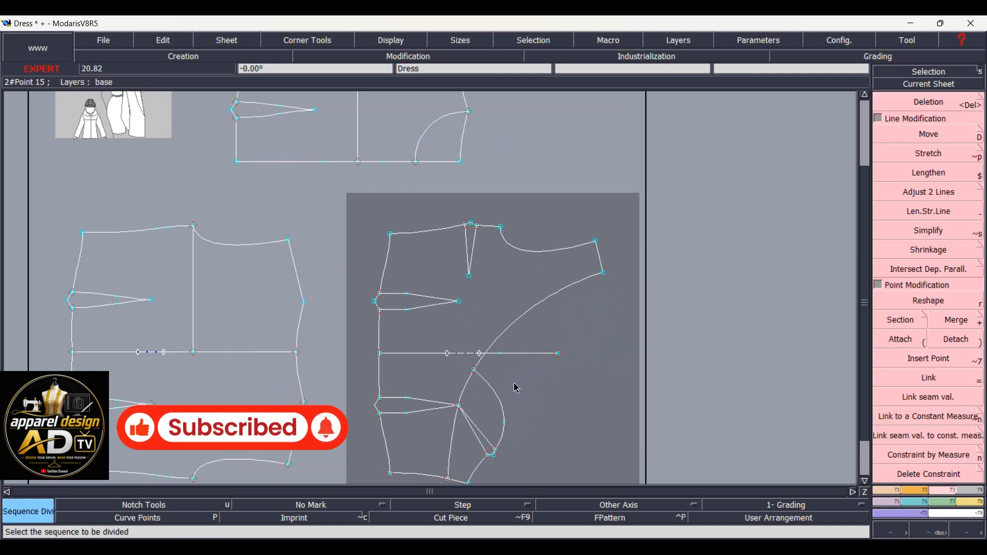
pyautogui.press('i')
pyautogui.click(489, 360)
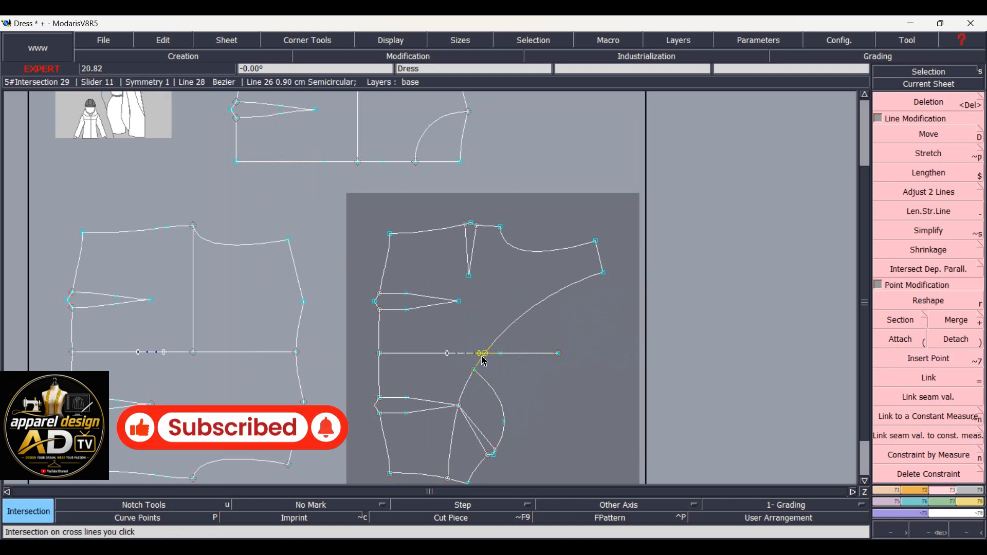
pyautogui.hotkey('shift', '7')
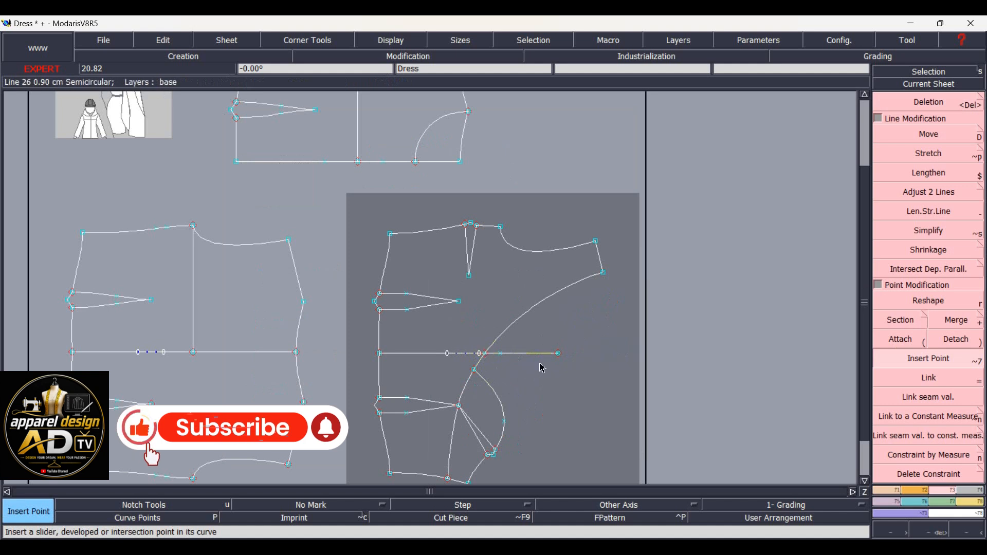
pyautogui.press('Delete')
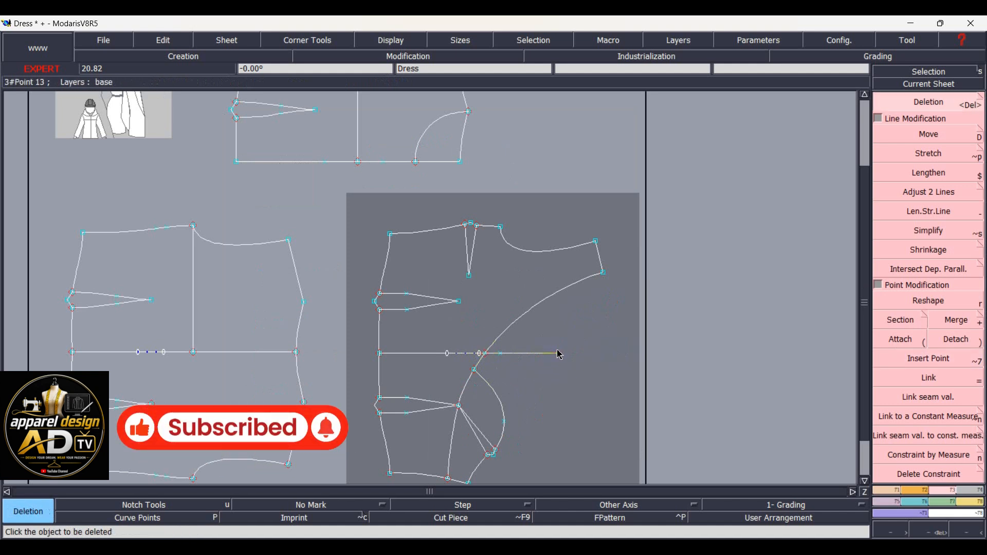
pyautogui.click(501, 354)
pyautogui.click(447, 372)
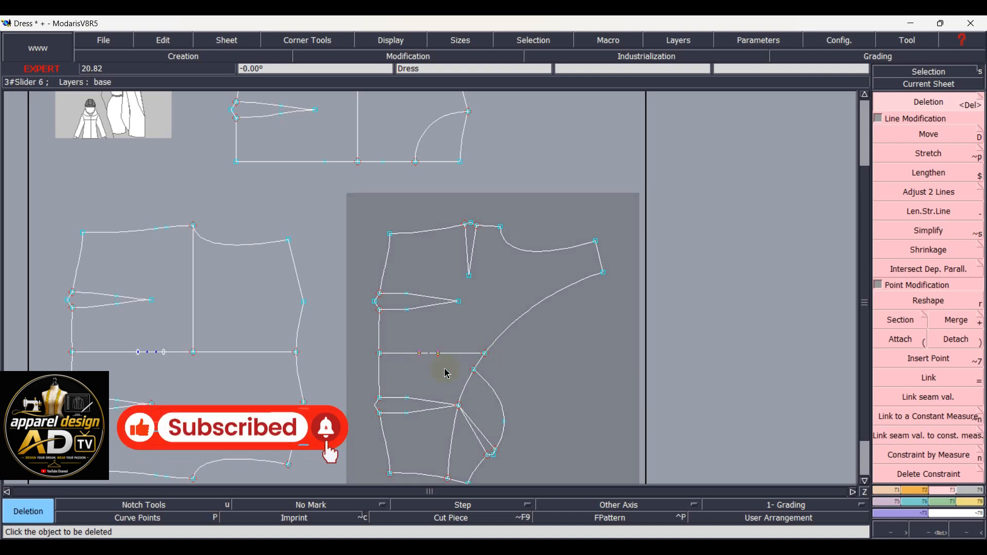
pyautogui.click(435, 357)
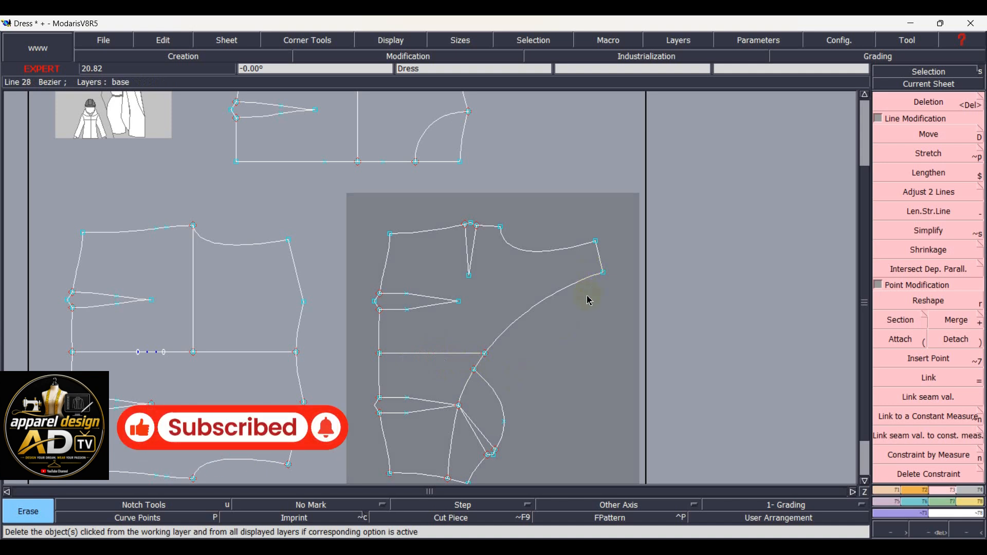
# - Measure the remaining front shoulder segment with a temporary developed point and undo that point
pyautogui.press('d')
pyautogui.click(603, 272)
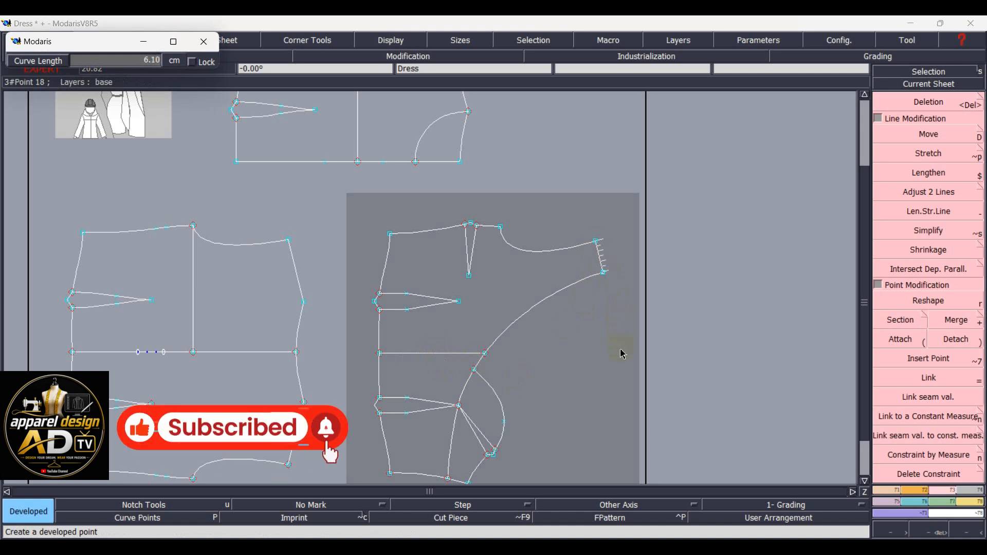
pyautogui.click(599, 353)
pyautogui.hotkey('ctrl', 'z')
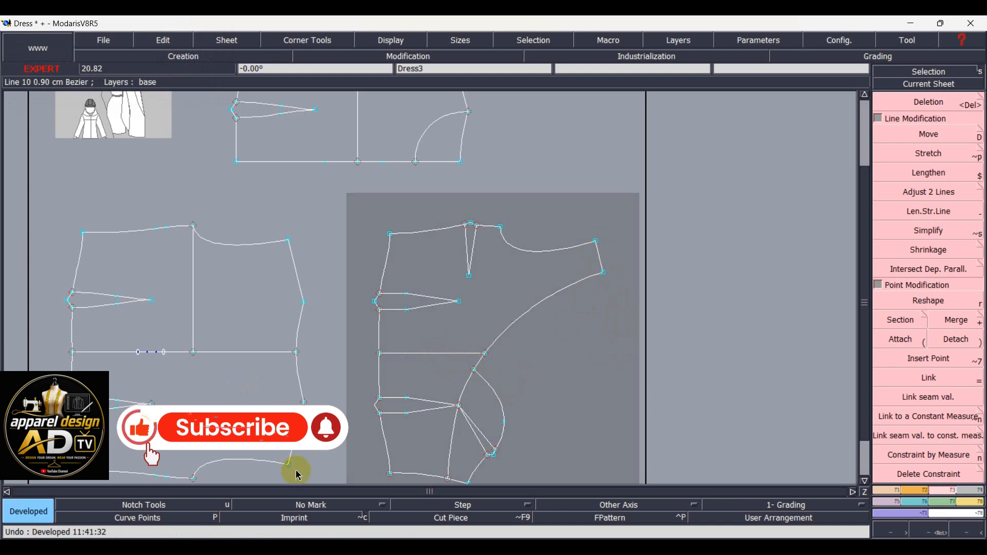
# - Create a developed point on the mirrored back shoulder line, 6.1 cm from its armhole end
pyautogui.scroll(-1, 296, 460)
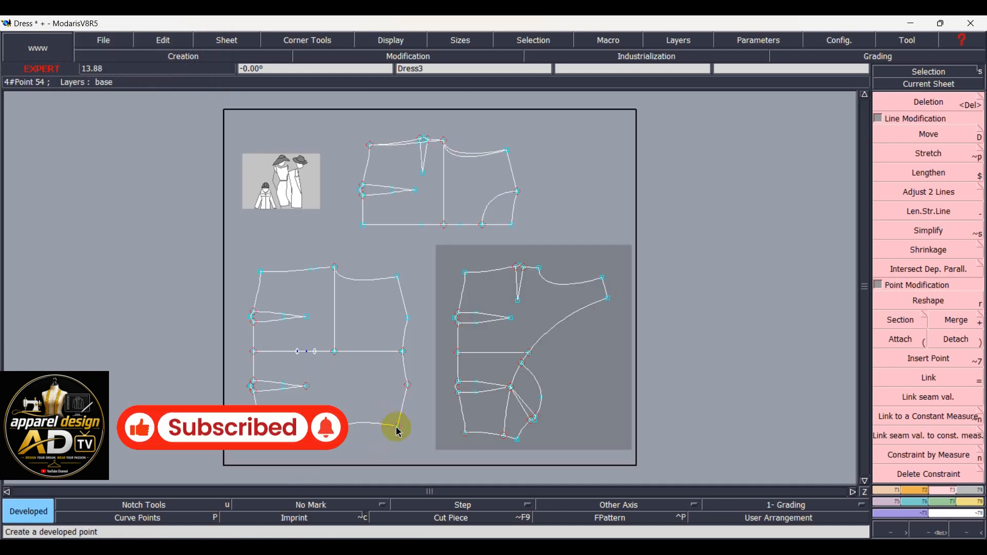
pyautogui.click(399, 432)
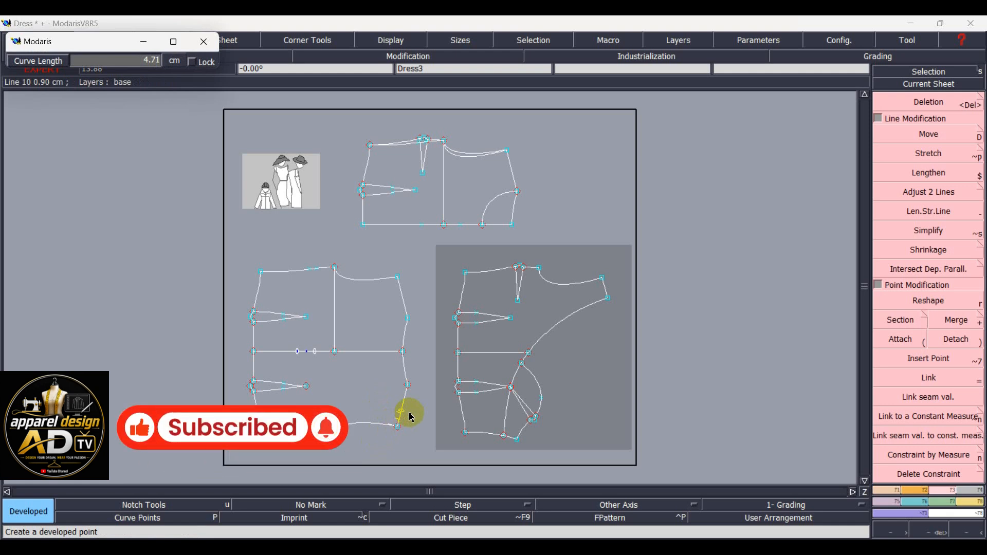
pyautogui.write('6.')
pyautogui.press('Return')
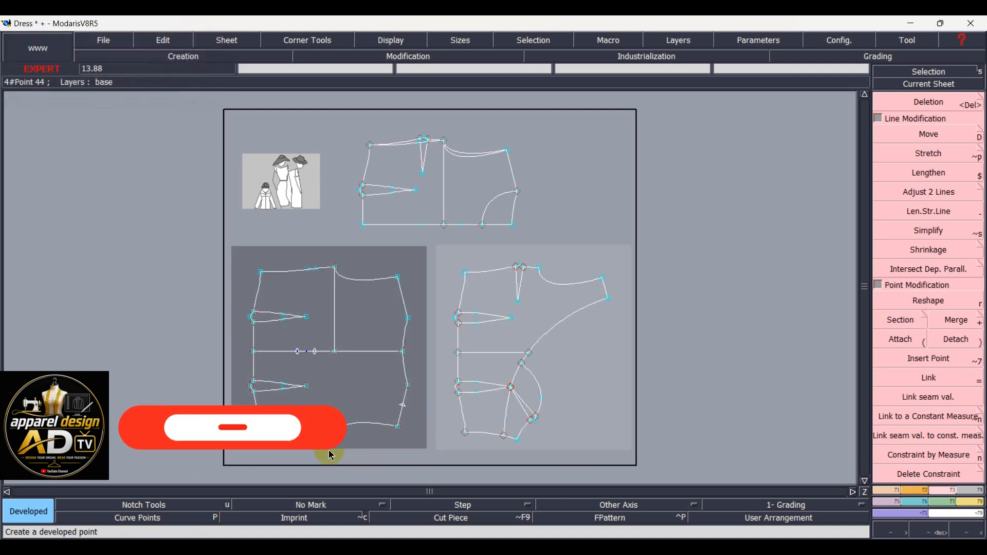
# - Insert the developed point into the mirrored back's shoulder line and section the line there
pyautogui.hotkey('shift', '7')
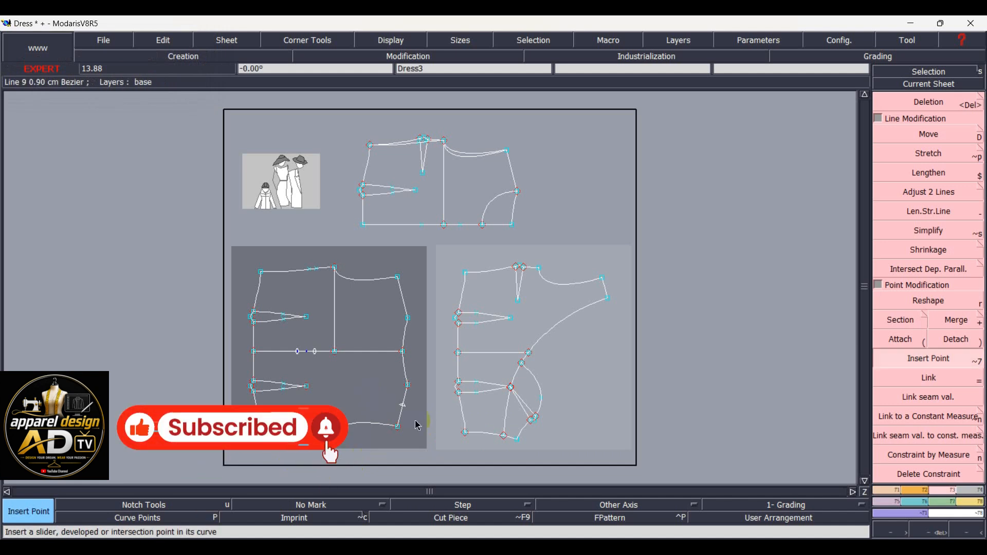
pyautogui.click(893, 326)
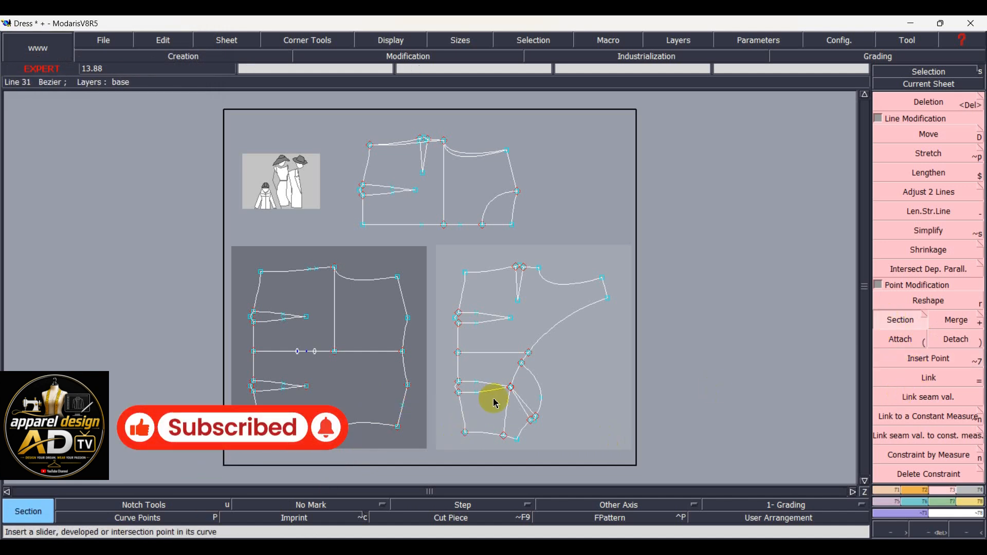
pyautogui.click(403, 405)
pyautogui.click(172, 505)
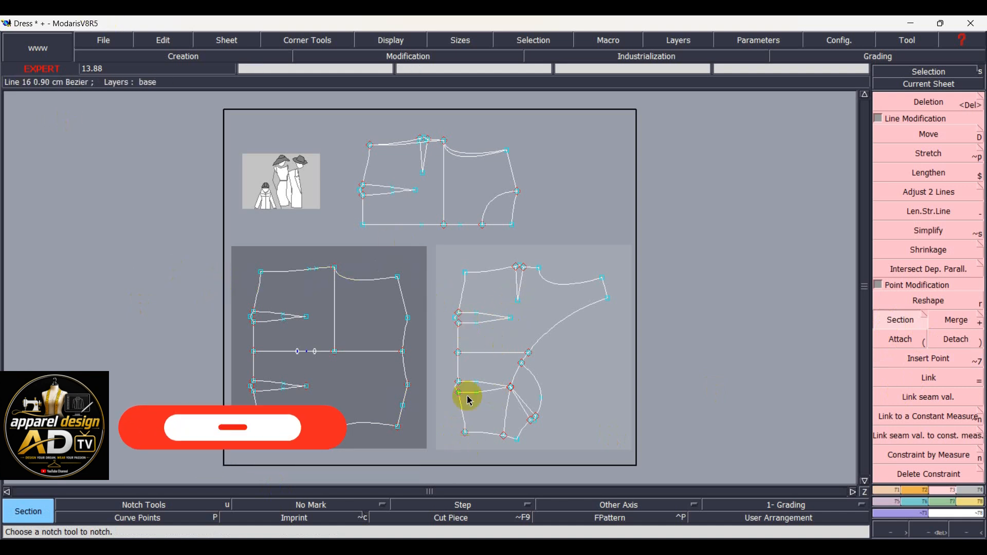
# - Measure both parts of the front's side seam beside the cup, accumulate their lengths in the measurement table, and erase and close the table
pyautogui.press('l')
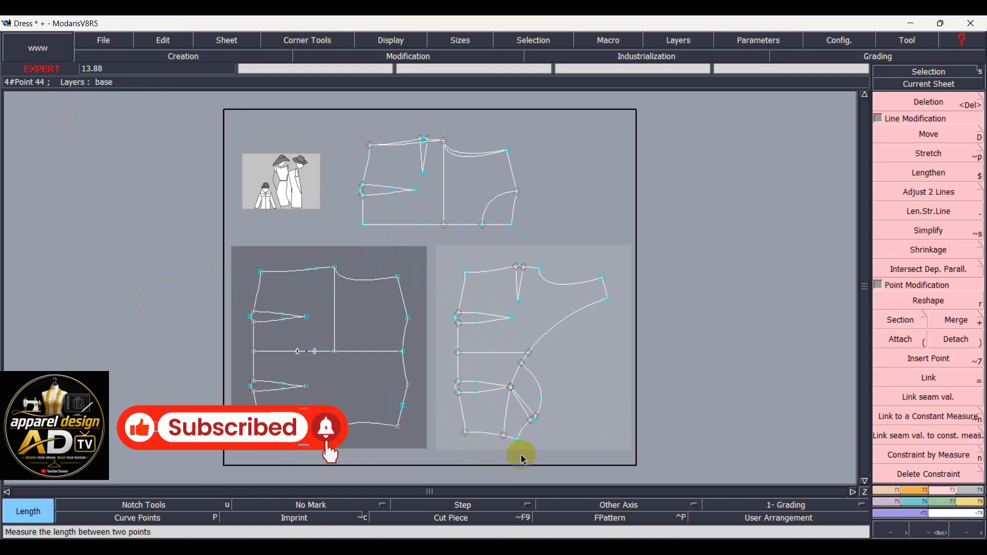
pyautogui.click(517, 439)
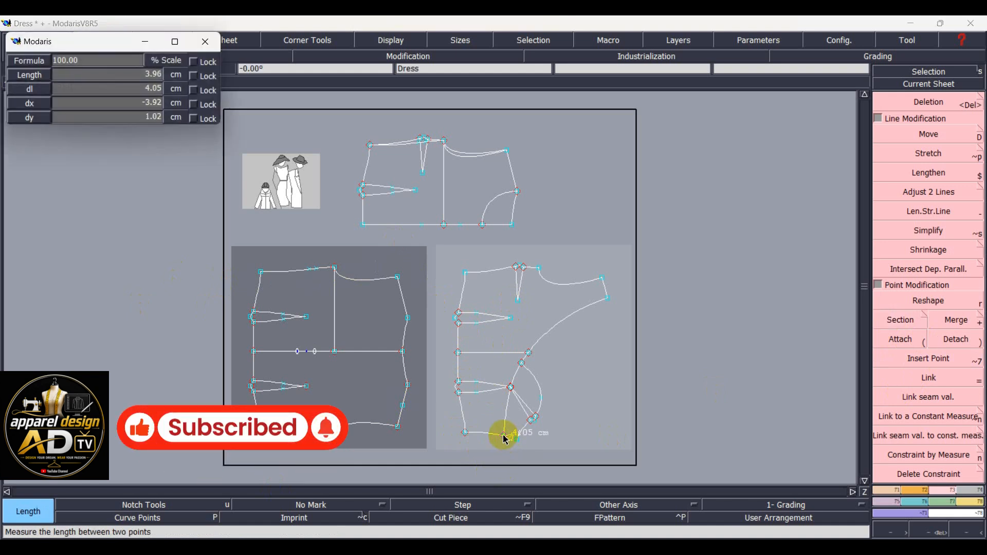
pyautogui.click(503, 436)
pyautogui.click(503, 436)
pyautogui.click(465, 432)
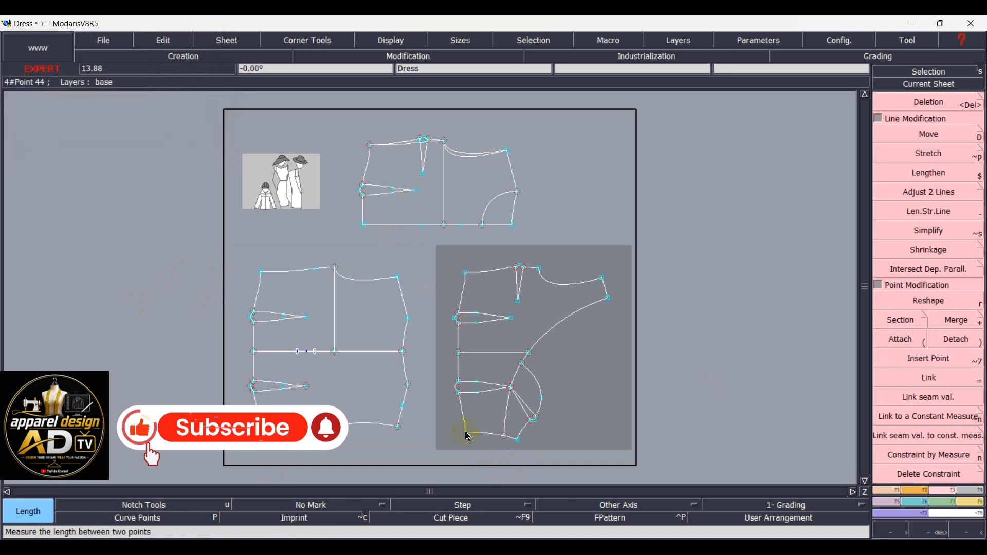
pyautogui.press('m')
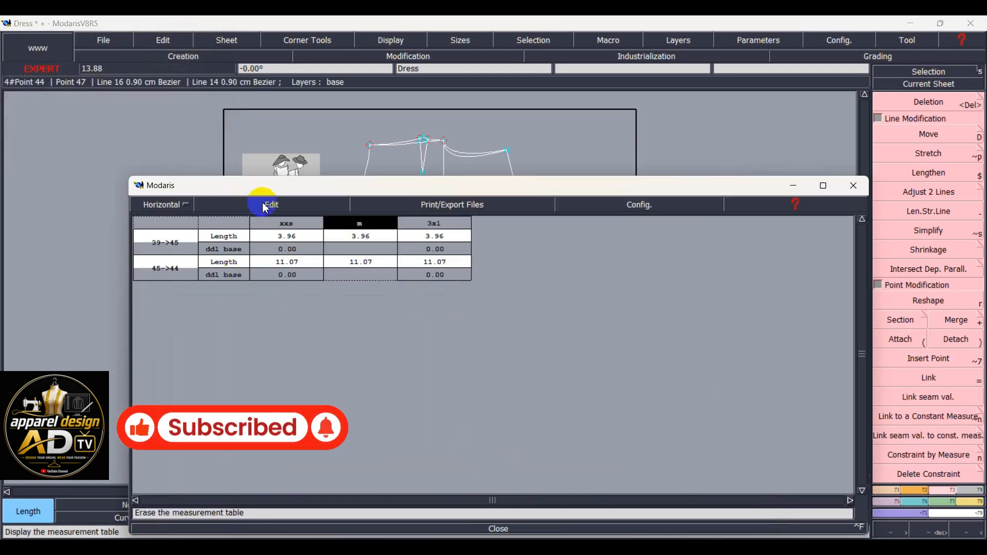
pyautogui.click(265, 207)
pyautogui.click(236, 248)
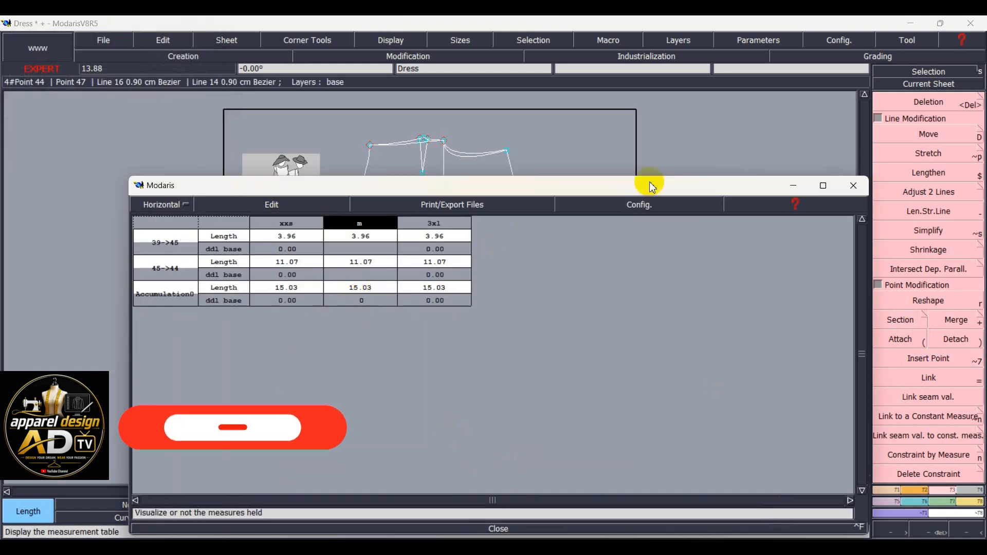
pyautogui.click(271, 205)
pyautogui.click(242, 260)
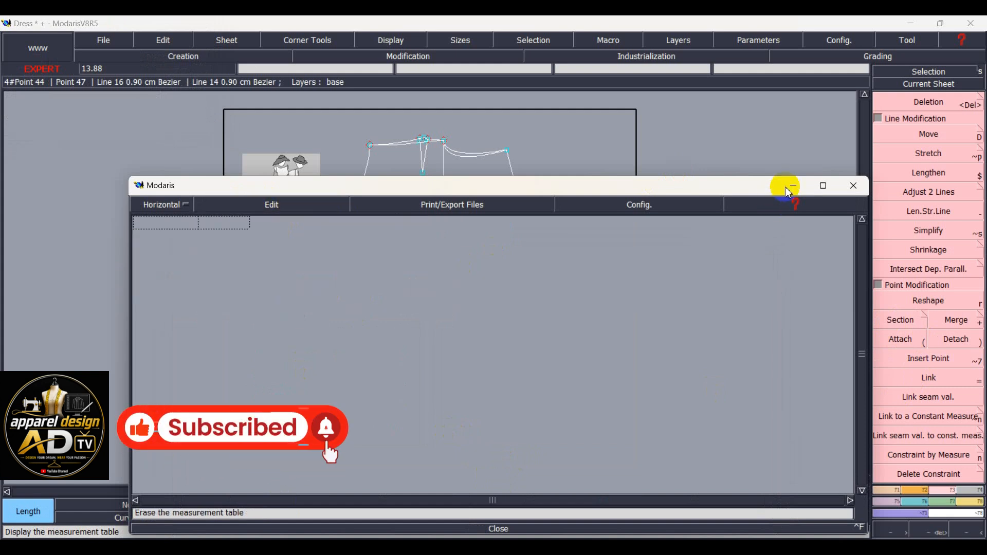
pyautogui.click(790, 189)
# - Create a developed point on the back's side seam opposite the sectioned shoulder, 15 cm from its waist end
pyautogui.press('d')
pyautogui.click(261, 272)
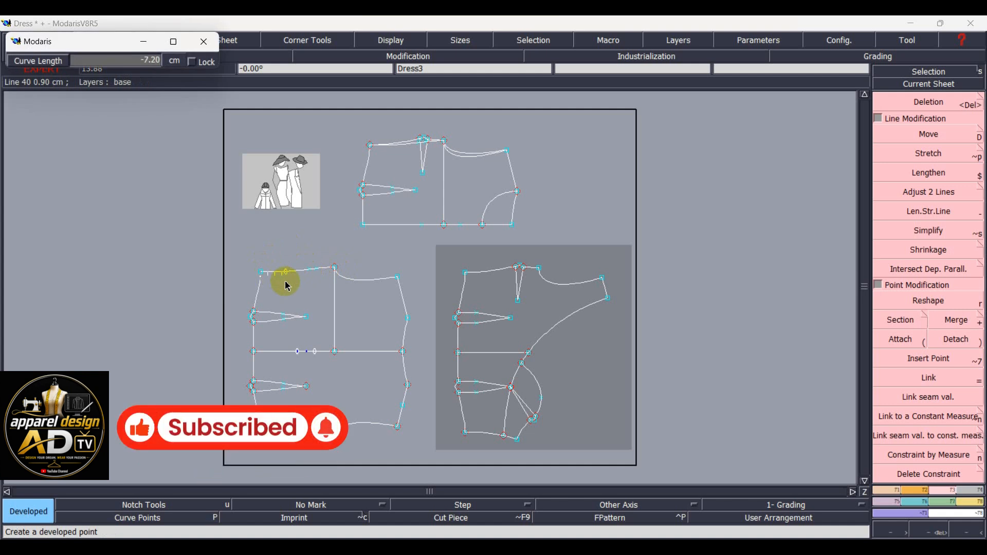
pyautogui.write('-15.00')
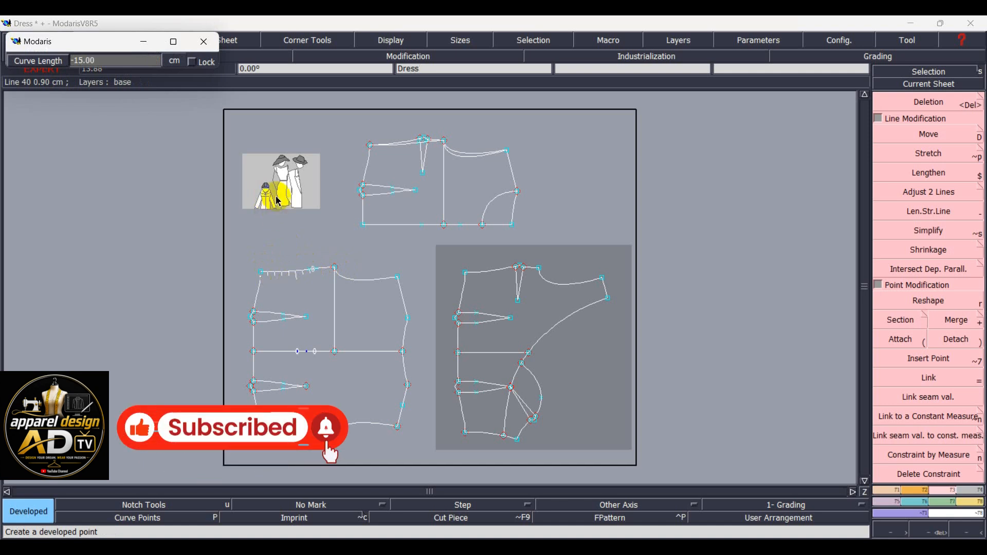
pyautogui.click(326, 314)
# - Insert the 15 cm developed point into the back's side seam and section the seam there
pyautogui.scroll(5, 293, 277)
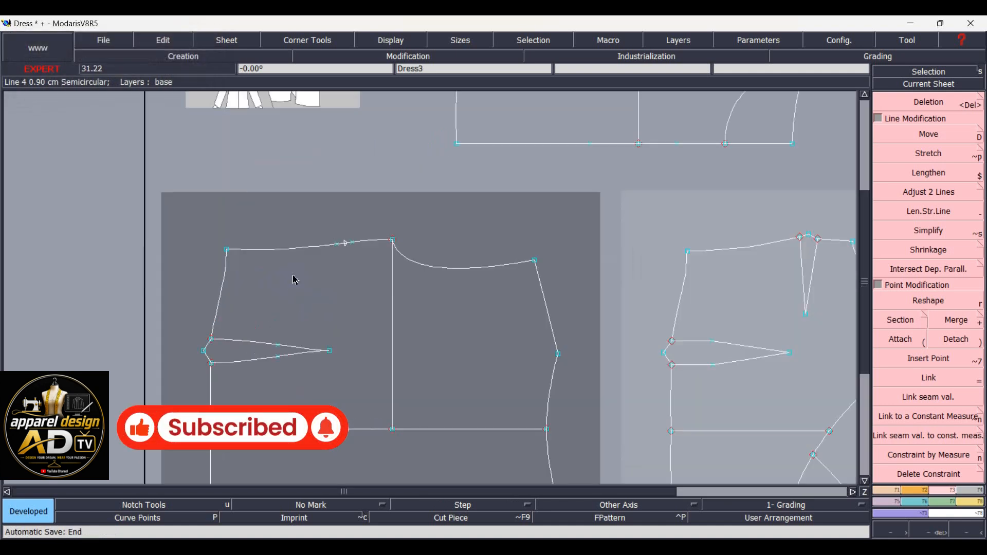
pyautogui.click(927, 358)
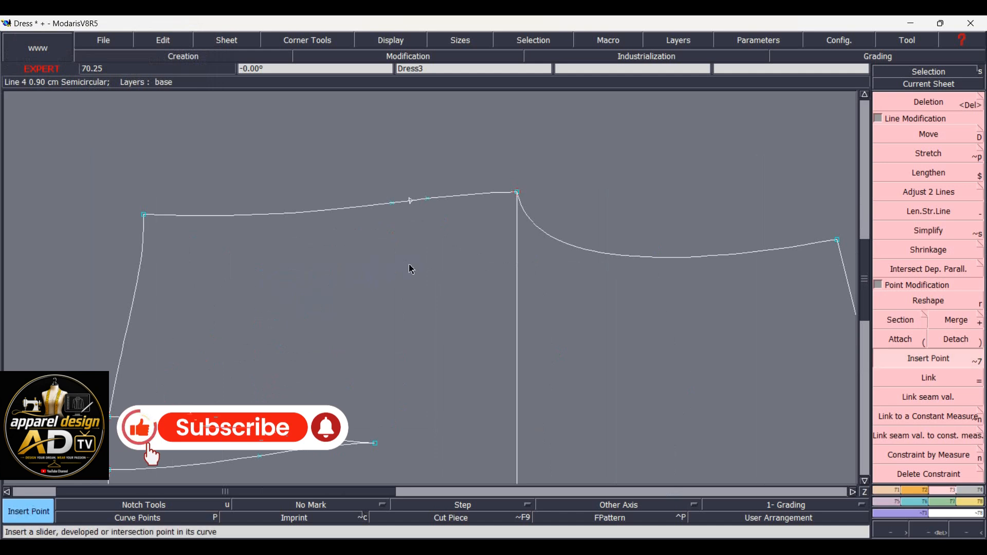
pyautogui.click(410, 201)
pyautogui.click(900, 320)
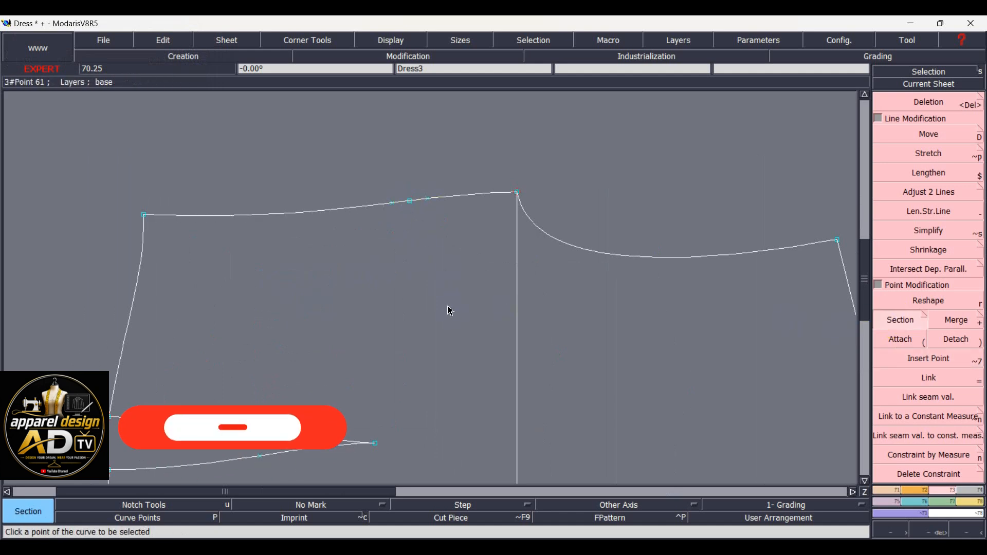
# - Draw a straight Bezier style line across the back from the sectioned shoulder point to the sectioned side seam point
pyautogui.press('Home')
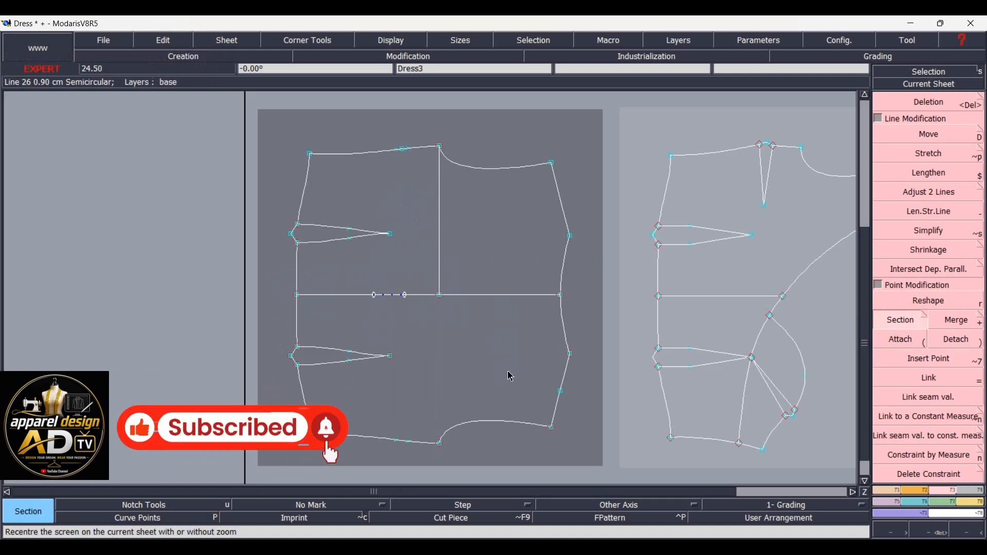
pyautogui.press('b')
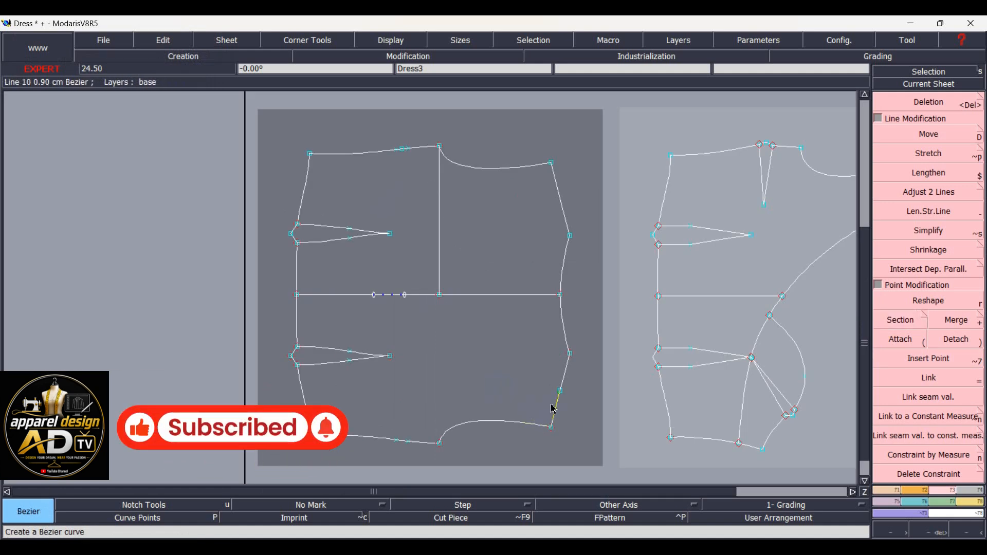
pyautogui.click(561, 391)
pyautogui.click(403, 150)
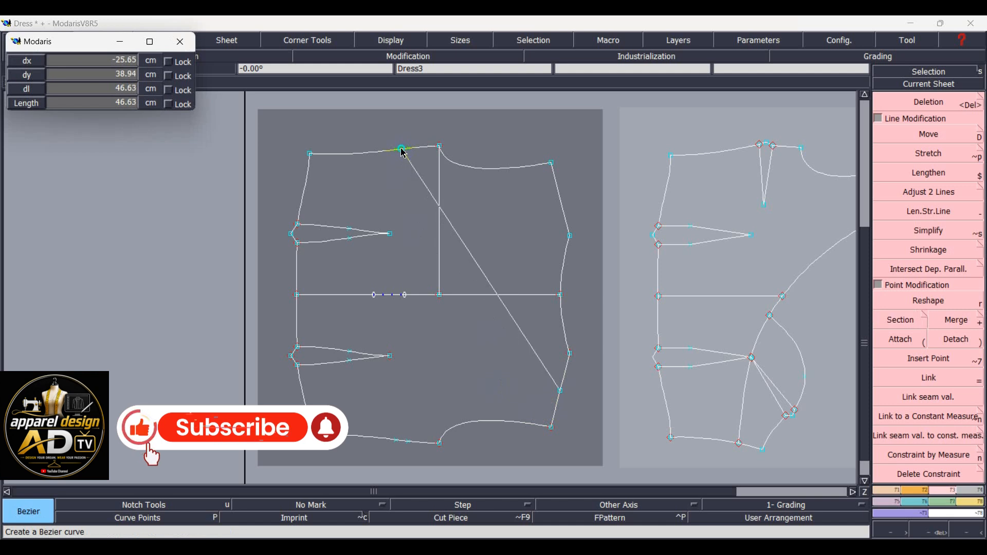
pyautogui.rightClick(403, 149)
# - Display the curve handles and reshape the back style line into a smooth inward curve passing near the centre back line's armhole-line point
pyautogui.click(401, 58)
pyautogui.click(386, 46)
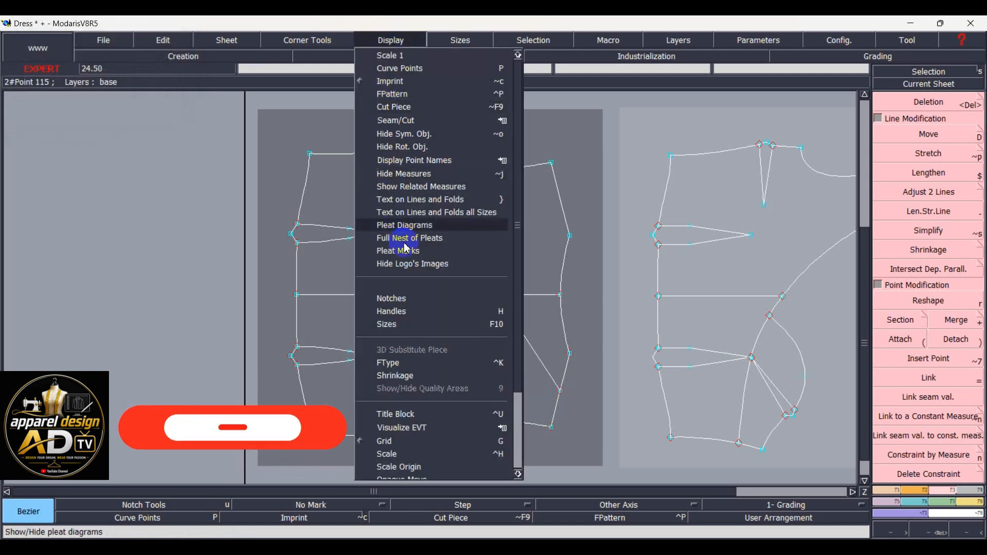
pyautogui.click(399, 314)
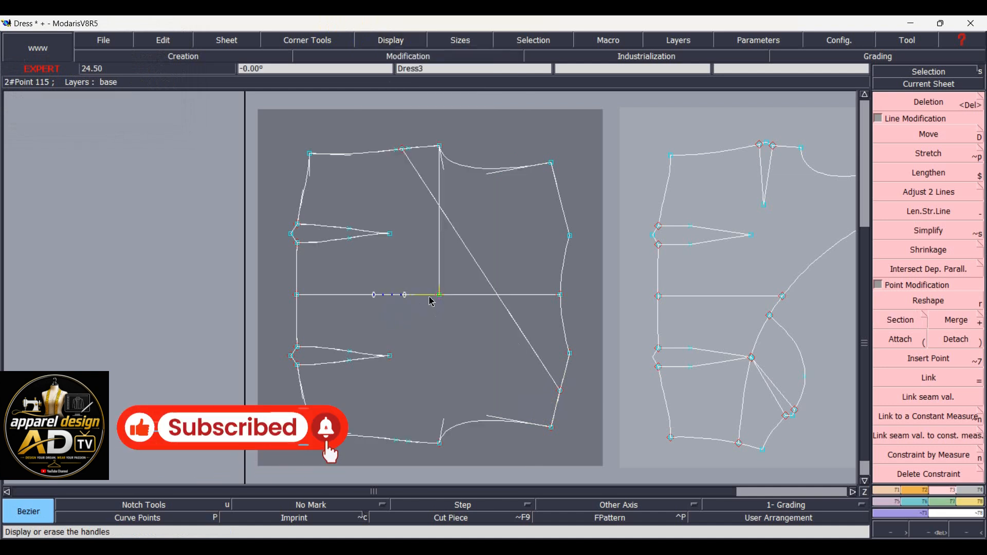
pyautogui.click(935, 303)
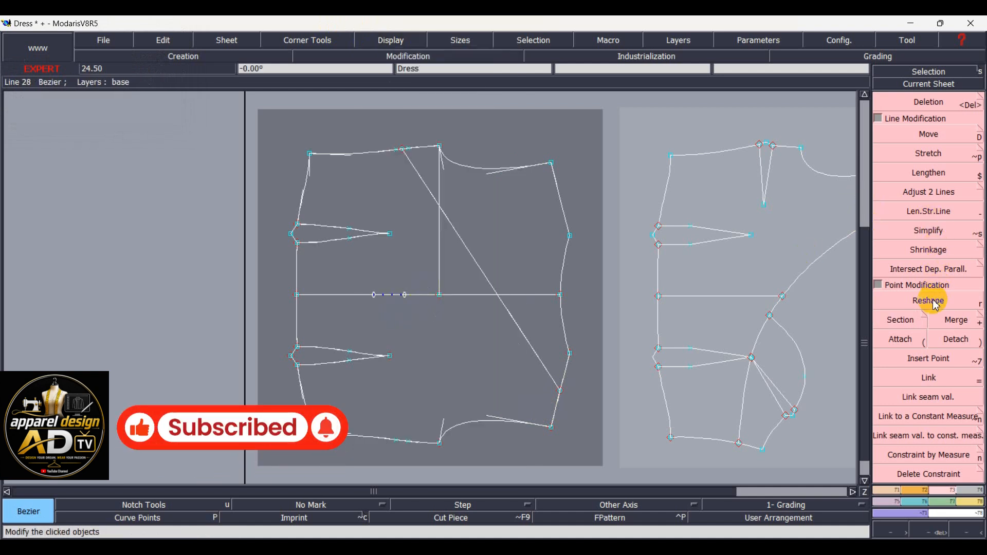
pyautogui.click(420, 182)
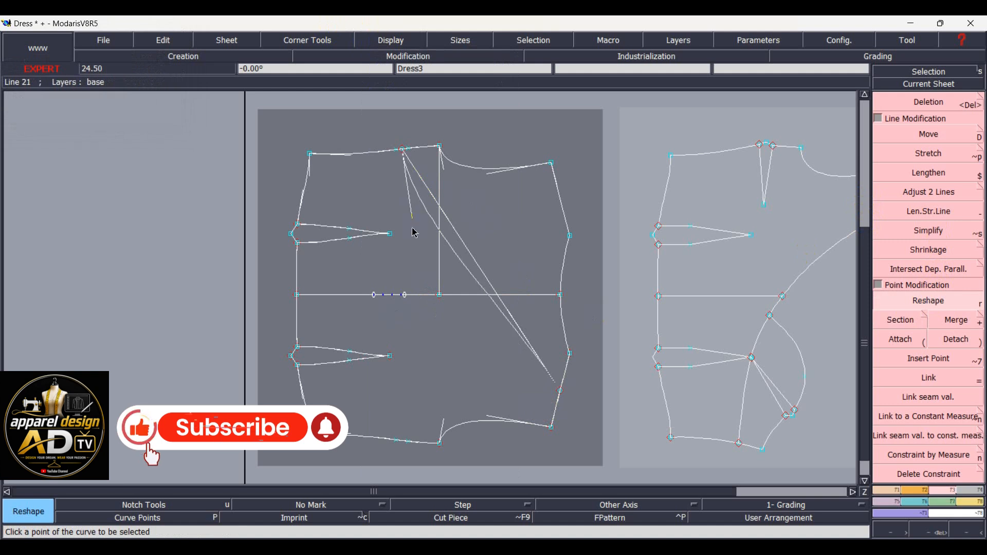
pyautogui.click(454, 322)
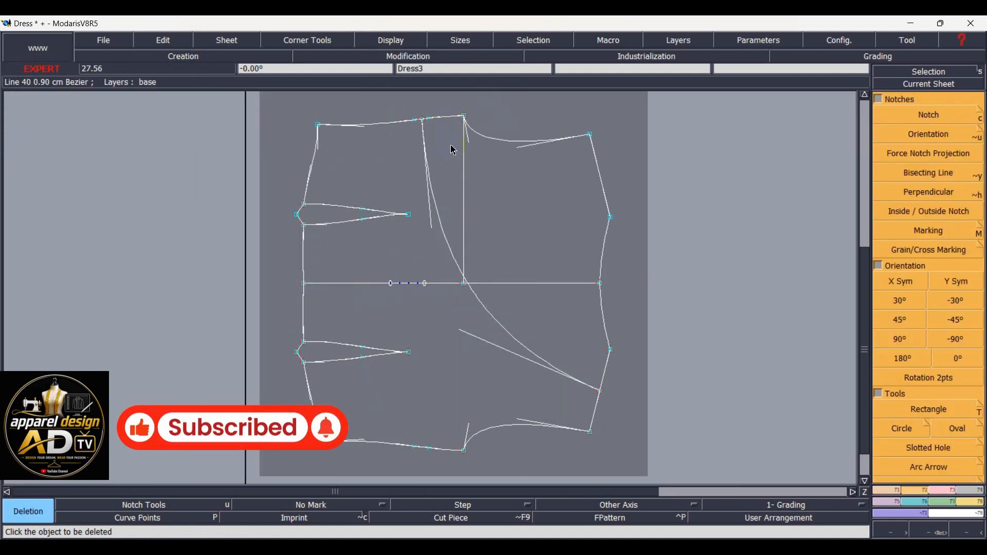
# - Hide the handles and delete the back's side seam remainder, armhole curve, vertical construction line and shoulder line beyond the style line
pyautogui.press('F10')
pyautogui.click(446, 119)
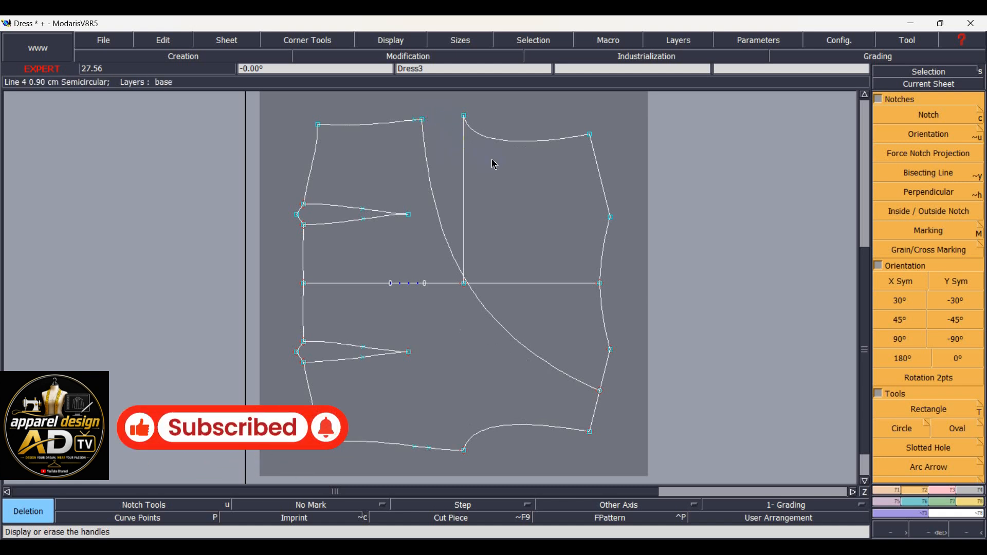
pyautogui.click(516, 145)
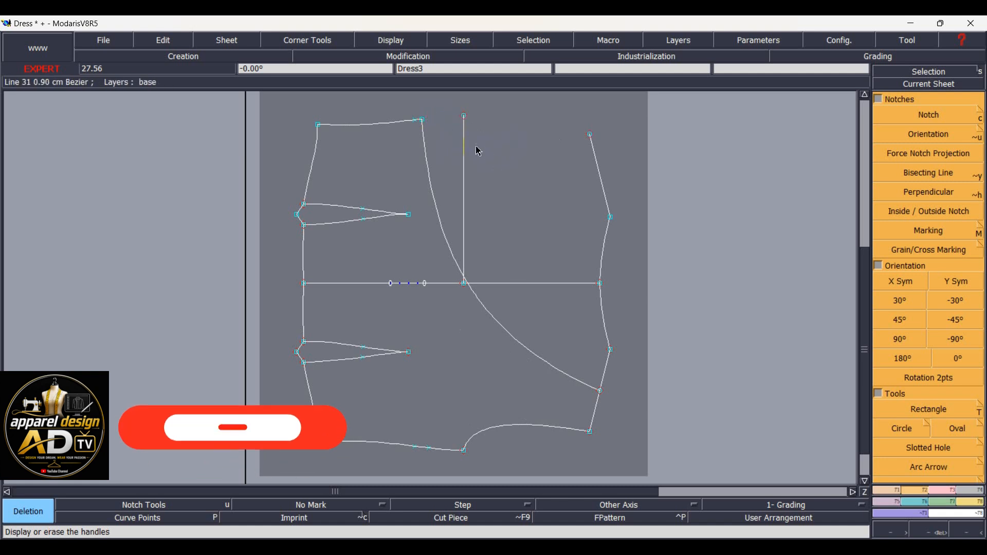
pyautogui.click(465, 149)
pyautogui.click(605, 205)
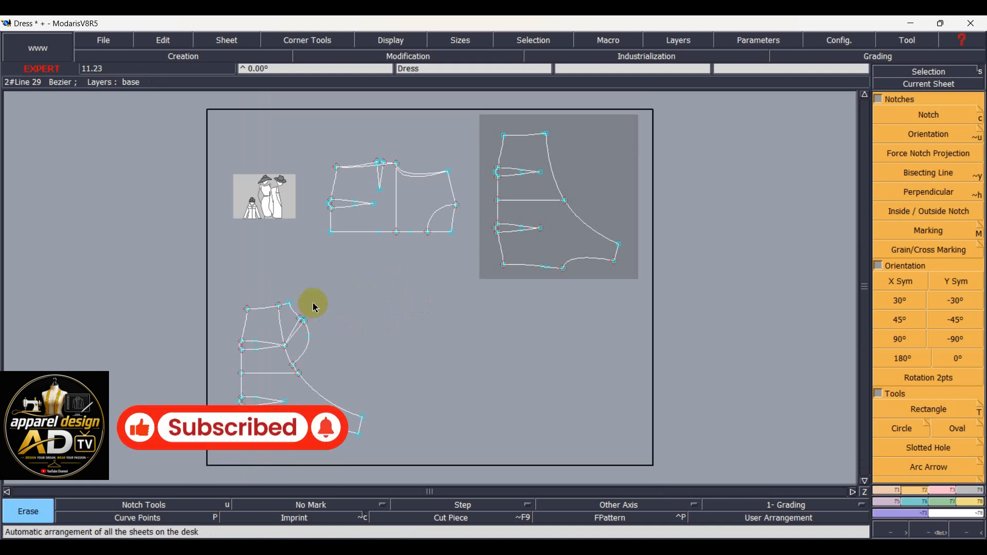
# - Arrange the sheets by placing the front below the back and moving the base Dress sheet outside the frame
pyautogui.press('7')
pyautogui.click(264, 322)
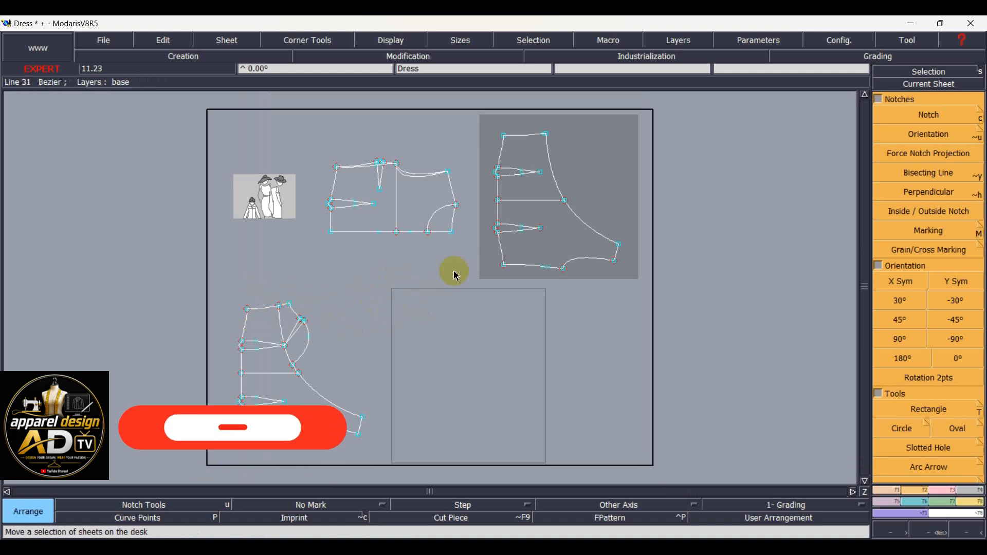
pyautogui.click(469, 301)
pyautogui.click(395, 195)
pyautogui.click(143, 206)
# - Select all lines of the front and back together and apply one Line Seam value to them
pyautogui.moveTo(331, 96); pyautogui.dragTo(656, 448)
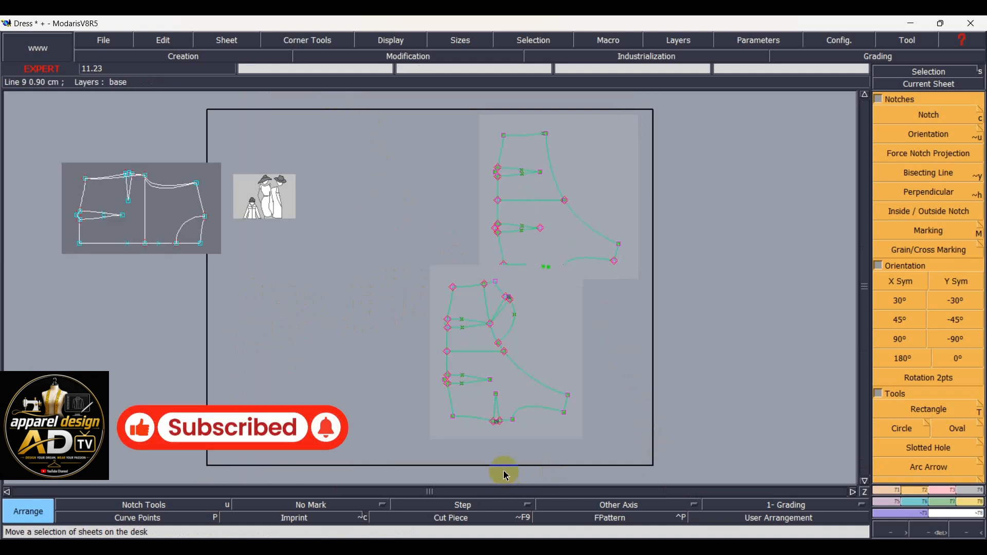
pyautogui.press('l')
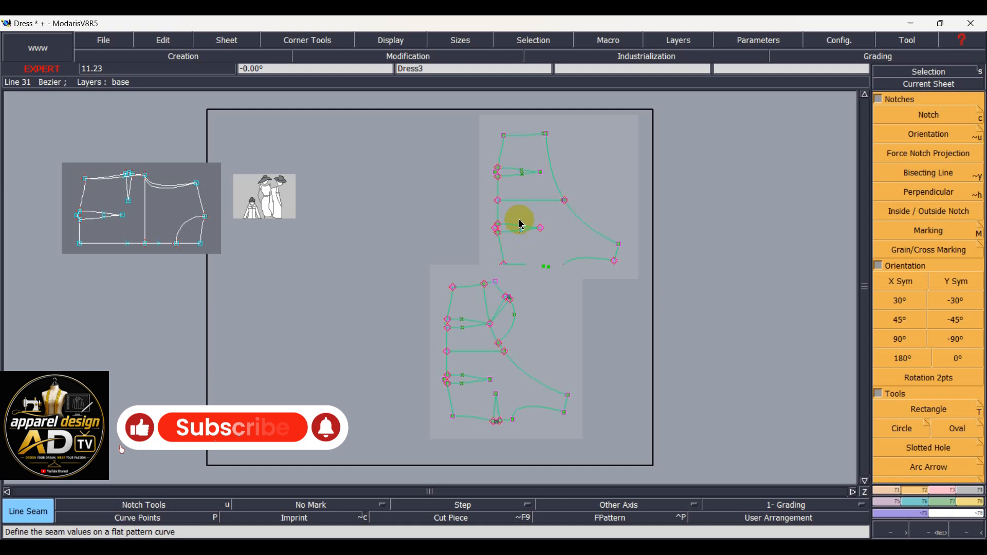
pyautogui.click(516, 135)
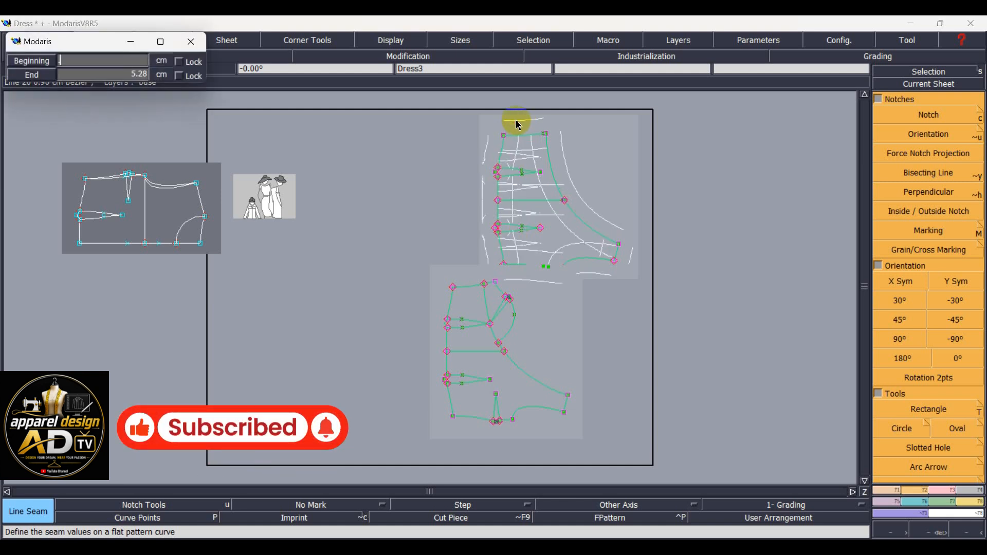
pyautogui.press('Return')
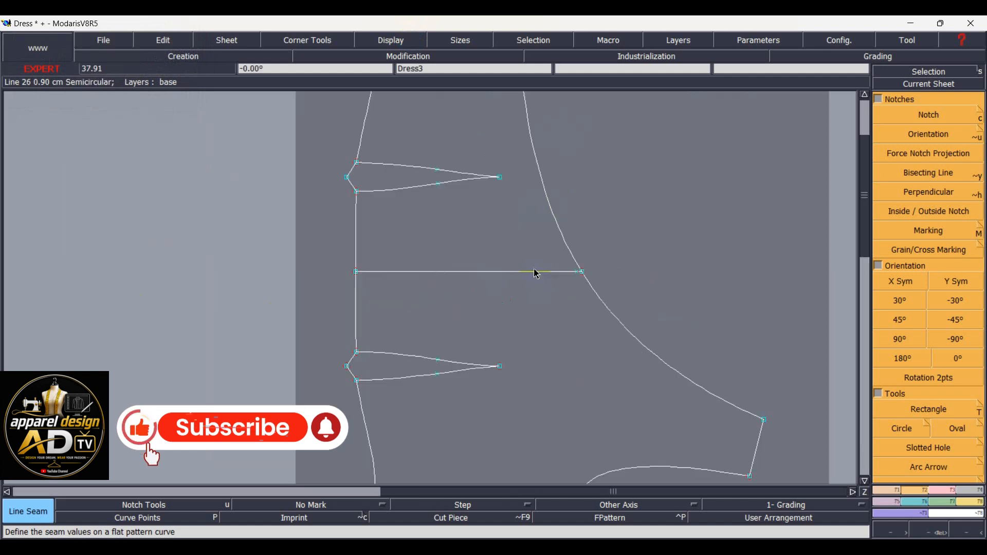
# - Extract both halves of the trimmed back as one seam piece, including the lines of its two darts
pyautogui.press('Home')
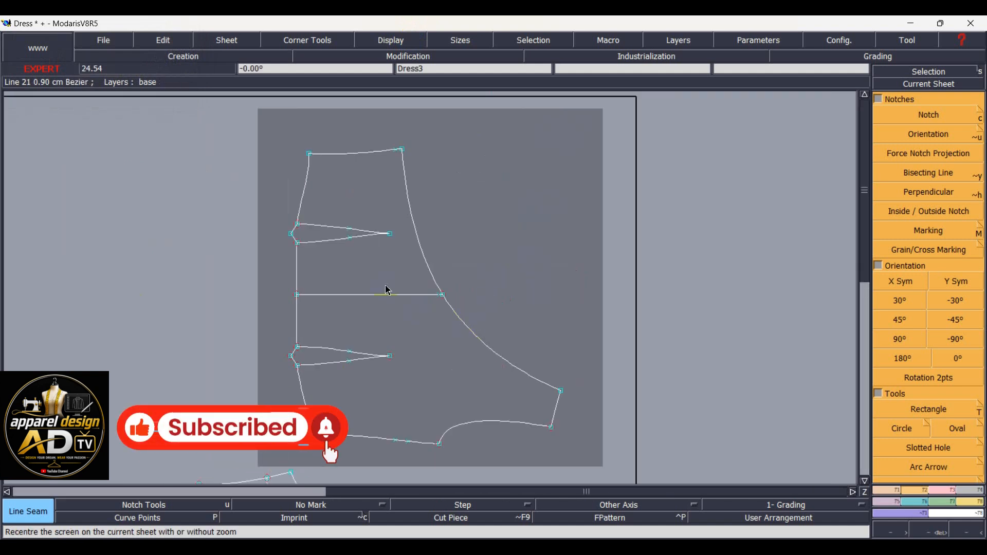
pyautogui.click(323, 232)
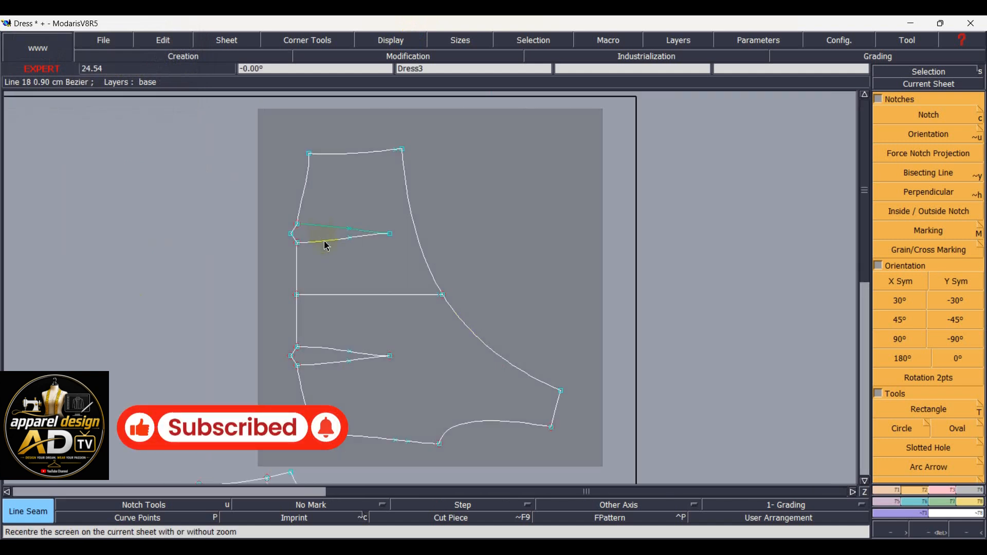
pyautogui.click(332, 364)
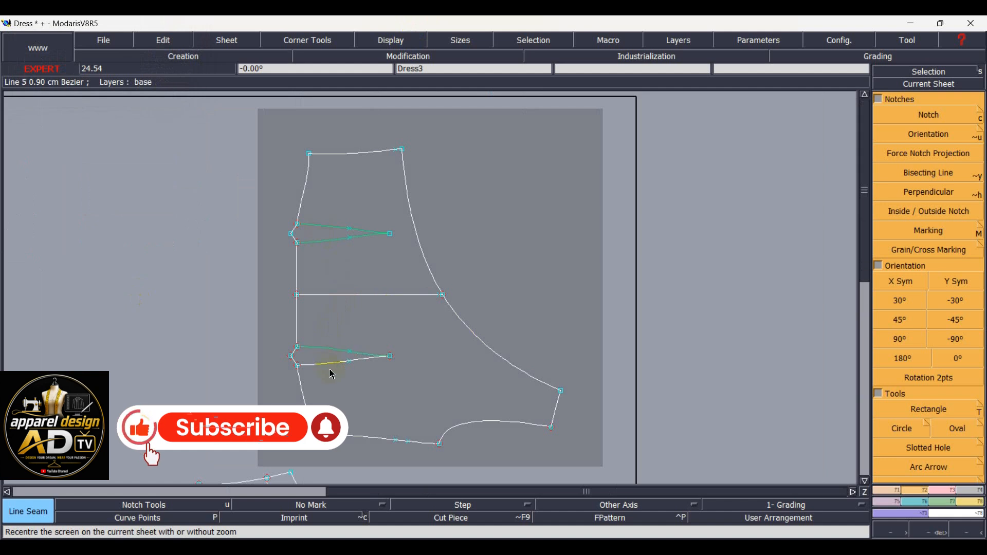
pyautogui.click(890, 502)
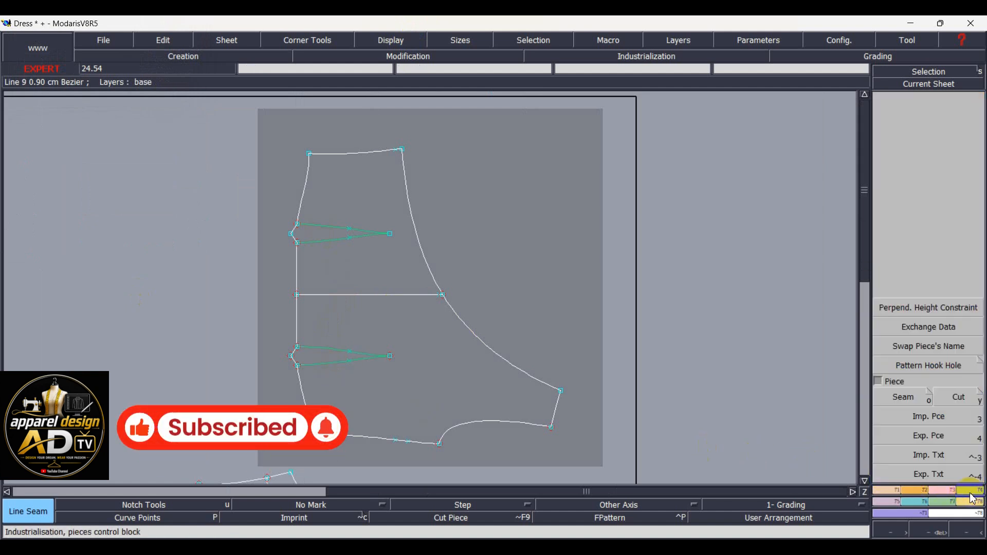
pyautogui.click(895, 414)
pyautogui.click(907, 399)
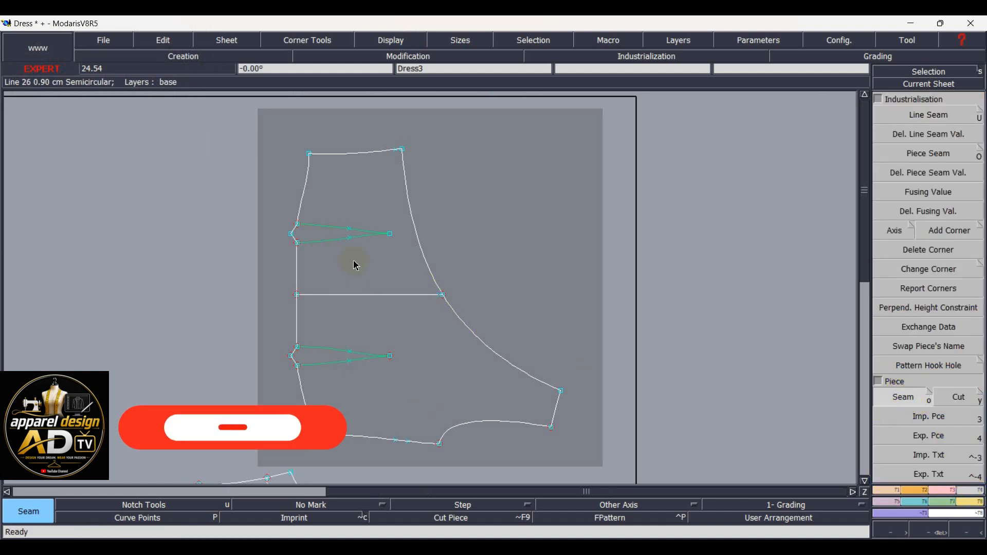
pyautogui.click(338, 283)
pyautogui.click(353, 349)
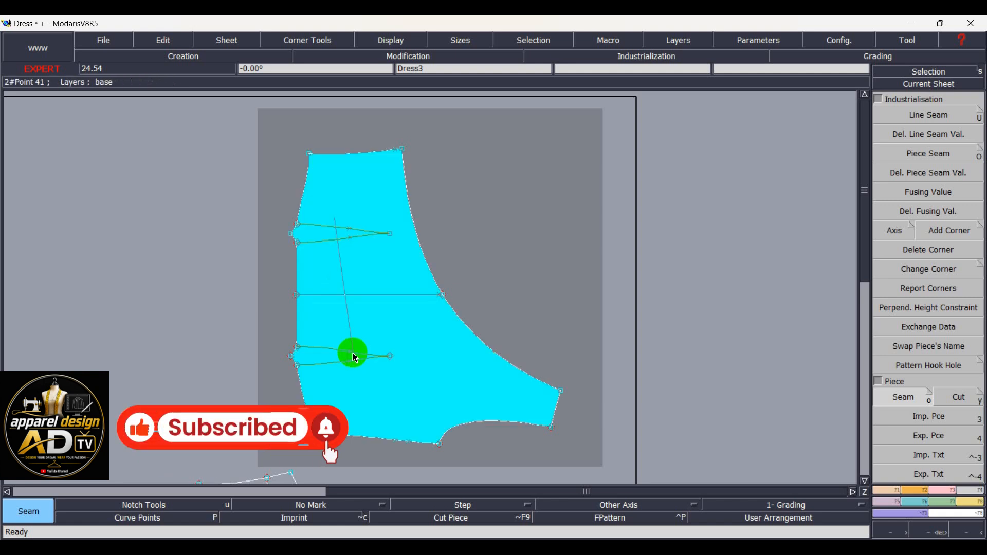
pyautogui.click(327, 292)
pyautogui.click(351, 285)
pyautogui.rightClick(350, 286)
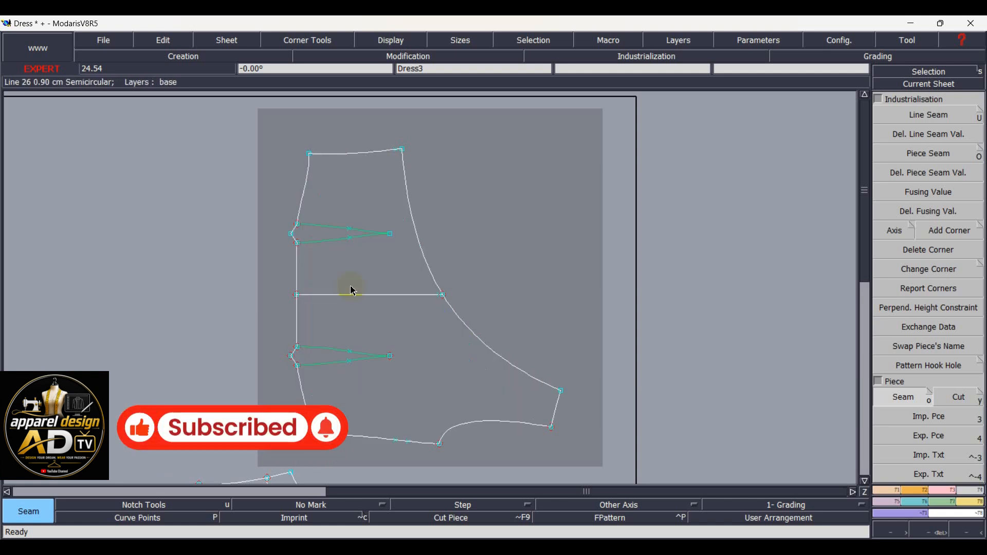
# - Display the title blocks and set the extracted back piece's comment to "Back Ax1"
pyautogui.press('pagedown')
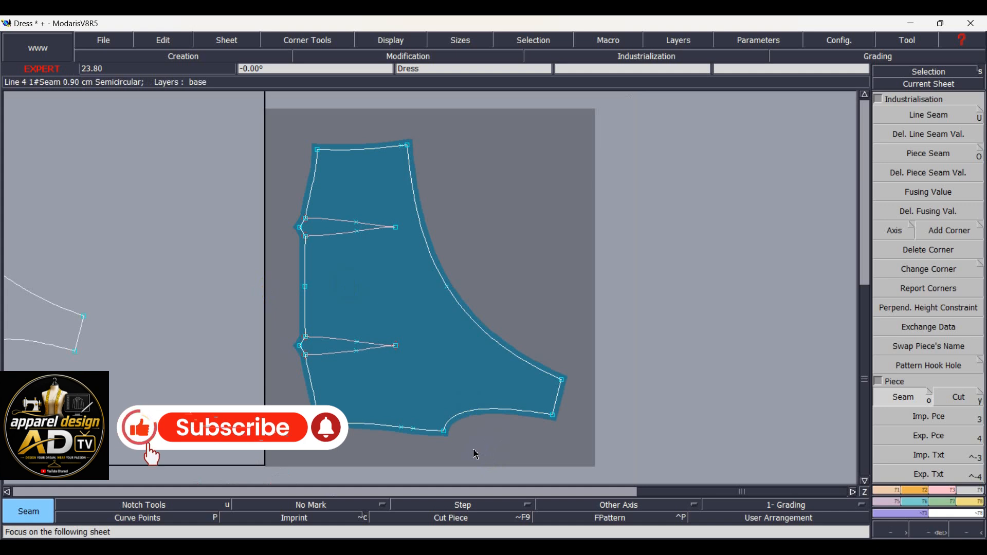
pyautogui.press('u')
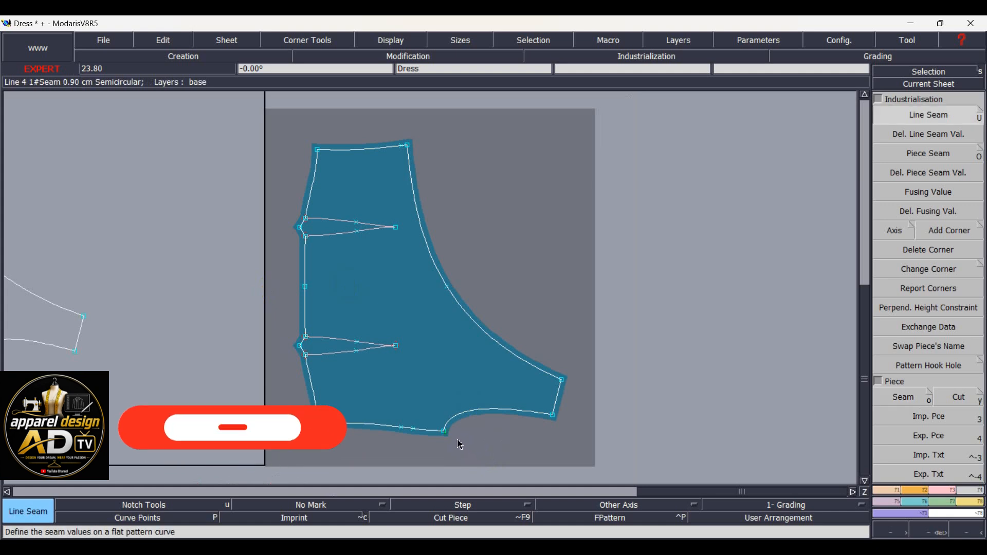
pyautogui.press('F10')
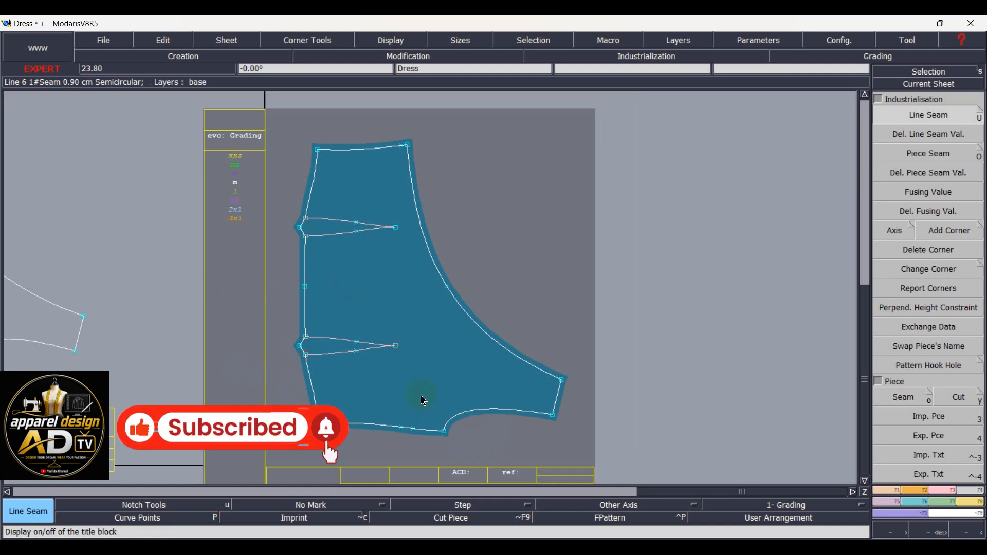
pyautogui.press('Home')
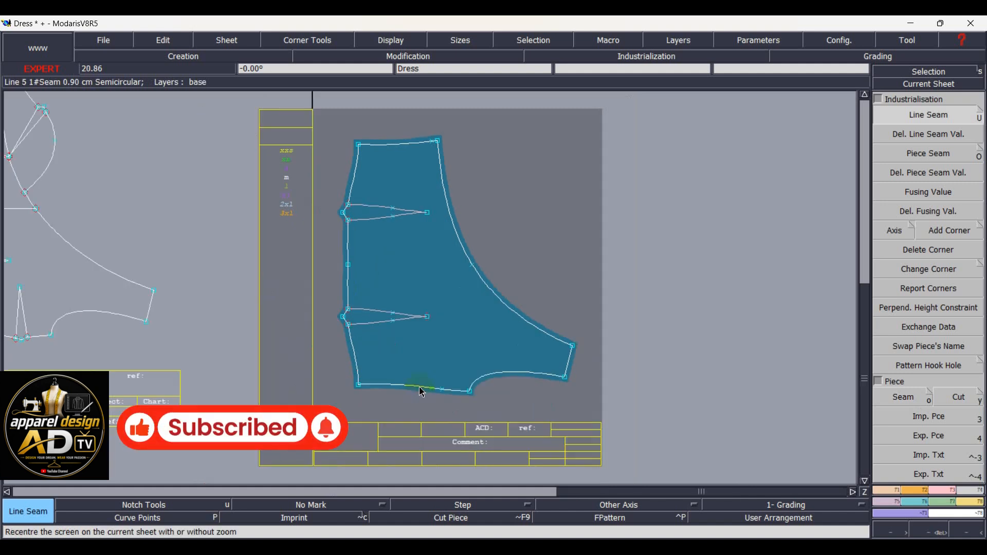
pyautogui.press('e')
pyautogui.click(486, 446)
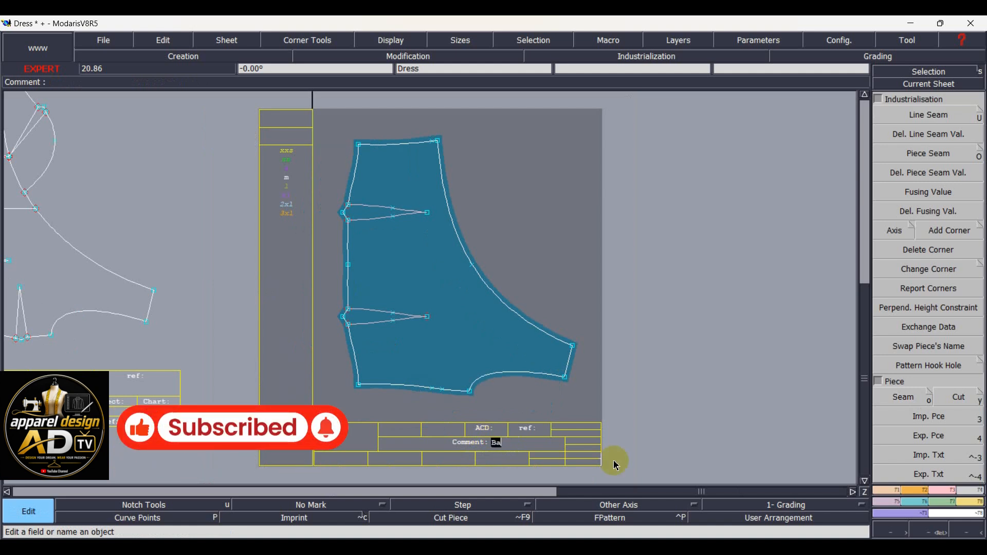
pyautogui.write('Back A')
pyautogui.press('Return')
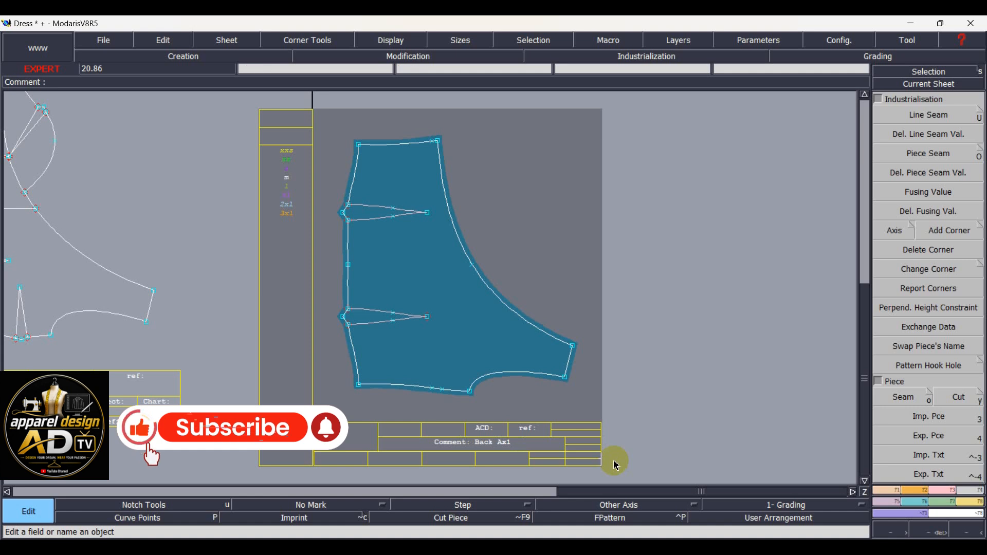
# - Extract the one-shoulder front inside the style line as a seam piece, including the two waist darts and the side dart
pyautogui.press('8')
pyautogui.click(919, 85)
pyautogui.click(670, 209)
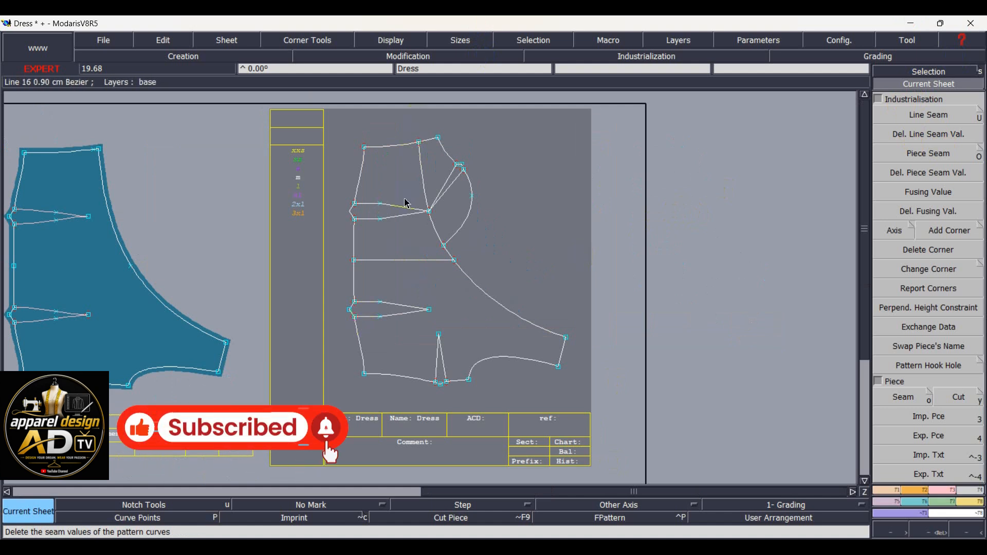
pyautogui.press('o')
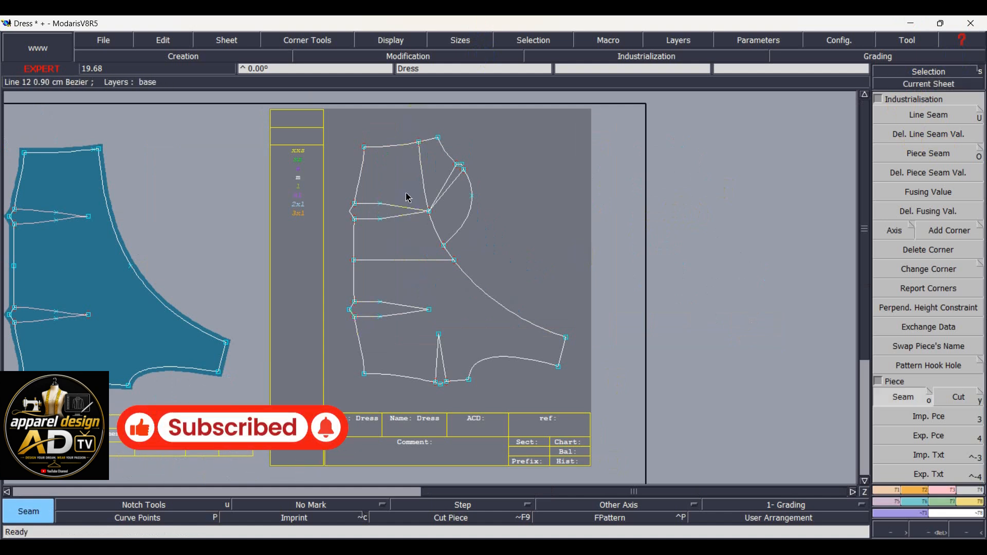
pyautogui.click(396, 209)
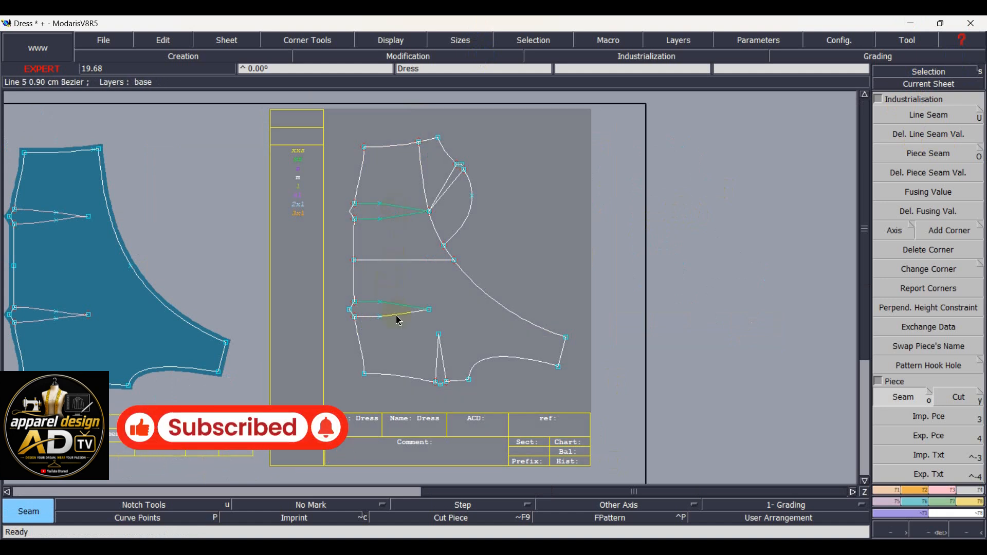
pyautogui.click(438, 374)
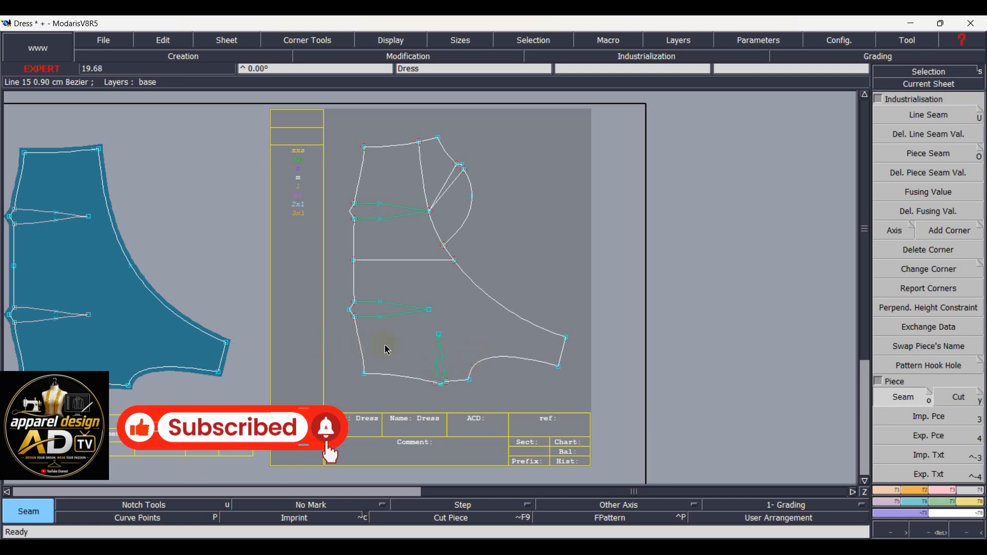
pyautogui.scroll(1, 389, 348)
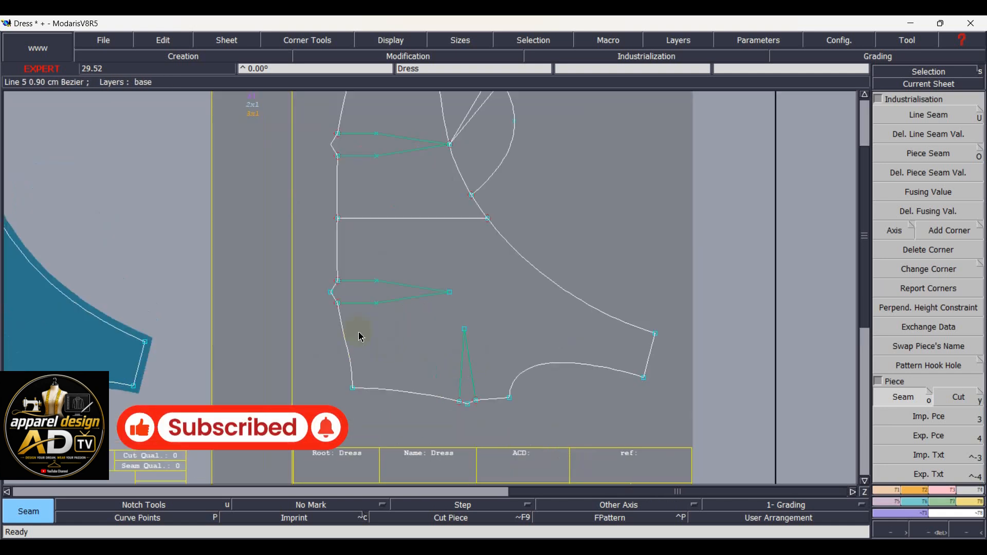
pyautogui.scroll(-1, 364, 324)
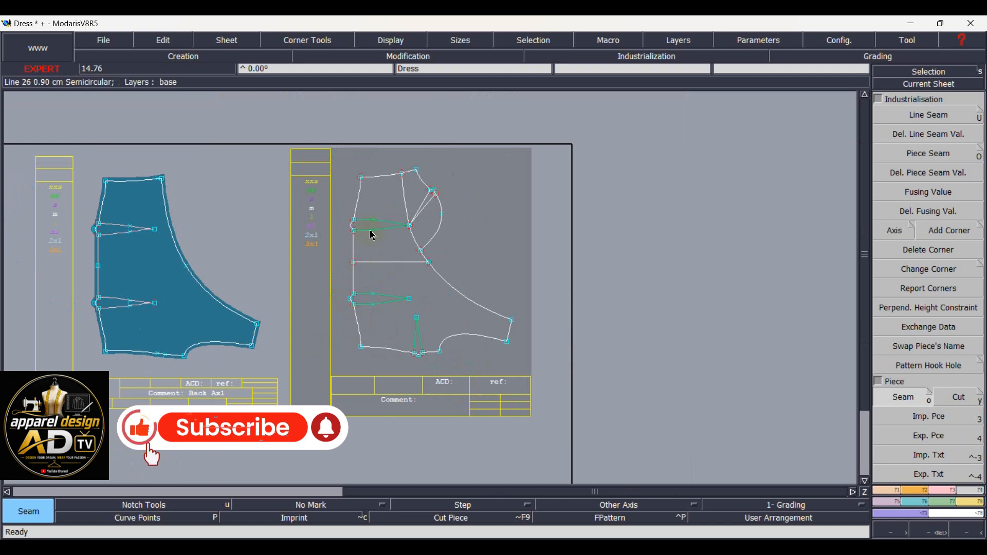
pyautogui.moveTo(375, 205)
pyautogui.mouseDown()
pyautogui.moveTo(369, 306)
pyautogui.moveTo(399, 331)
pyautogui.moveTo(421, 331)
pyautogui.moveTo(375, 231)
pyautogui.moveTo(394, 180)
pyautogui.mouseUp()
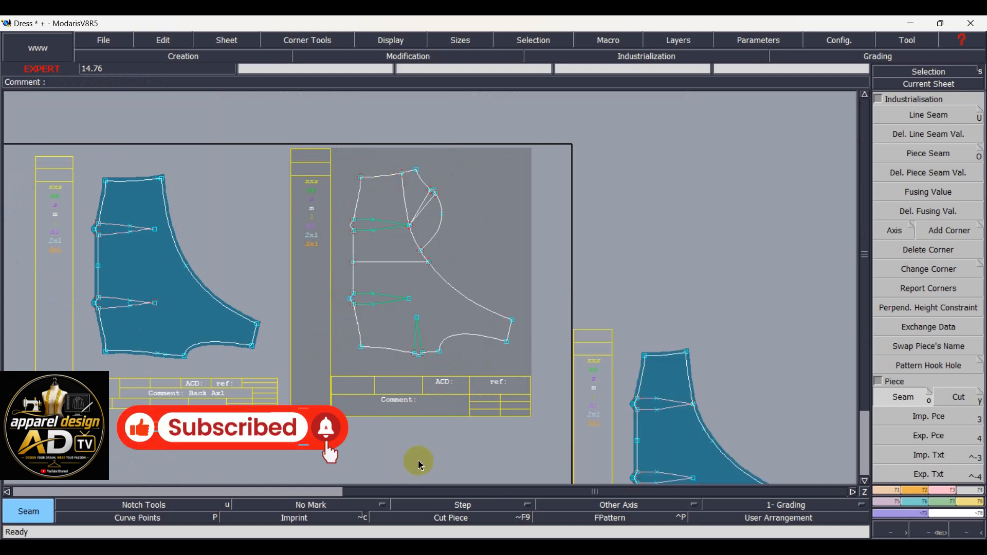
# - Set the extracted front piece's comment to "Front Ax1 Bx1"
pyautogui.press('pagedown')
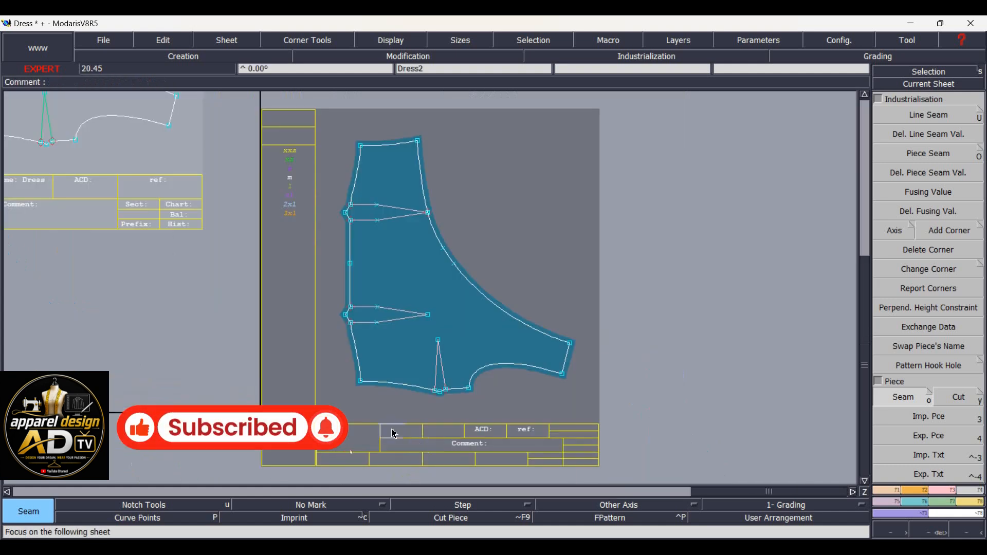
pyautogui.click(489, 447)
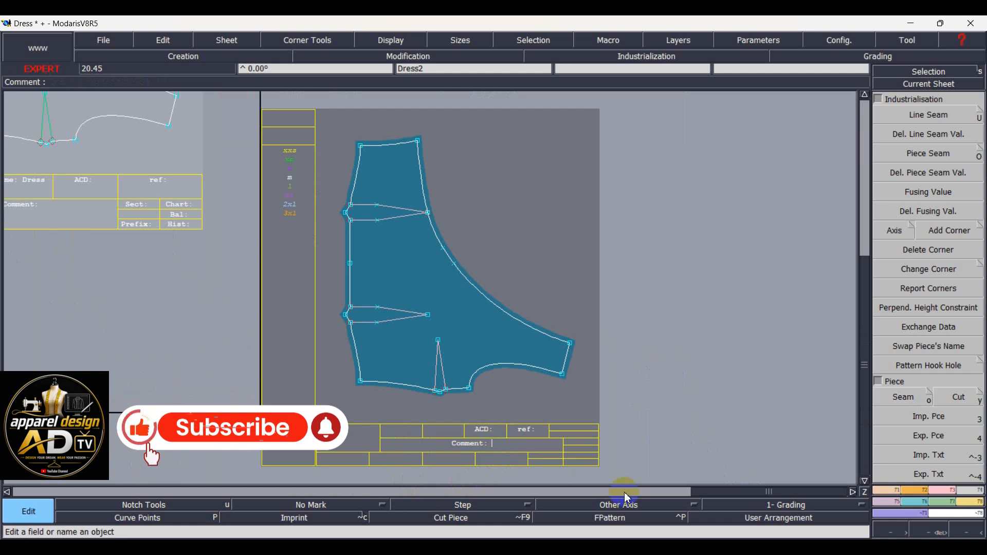
pyautogui.write('Front ')
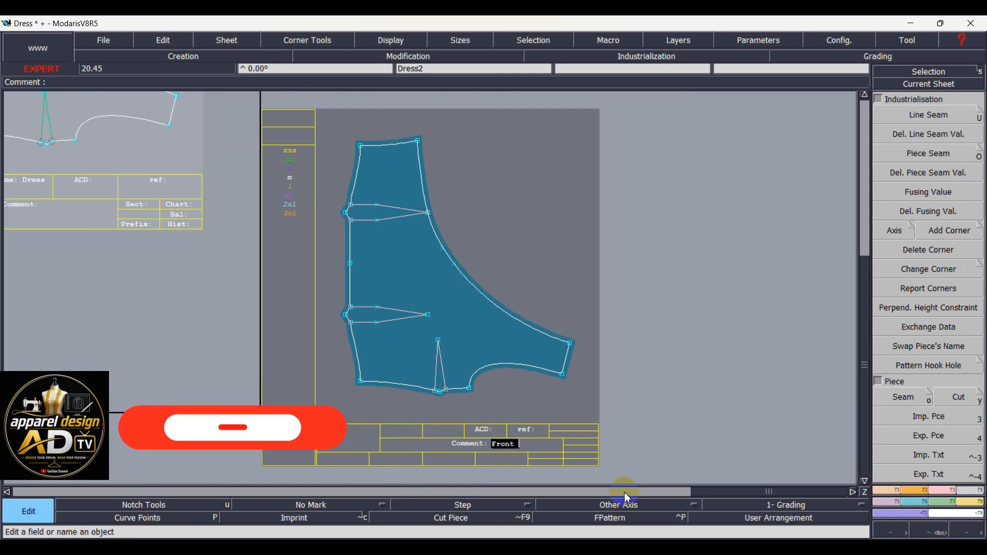
pyautogui.write('Ax')
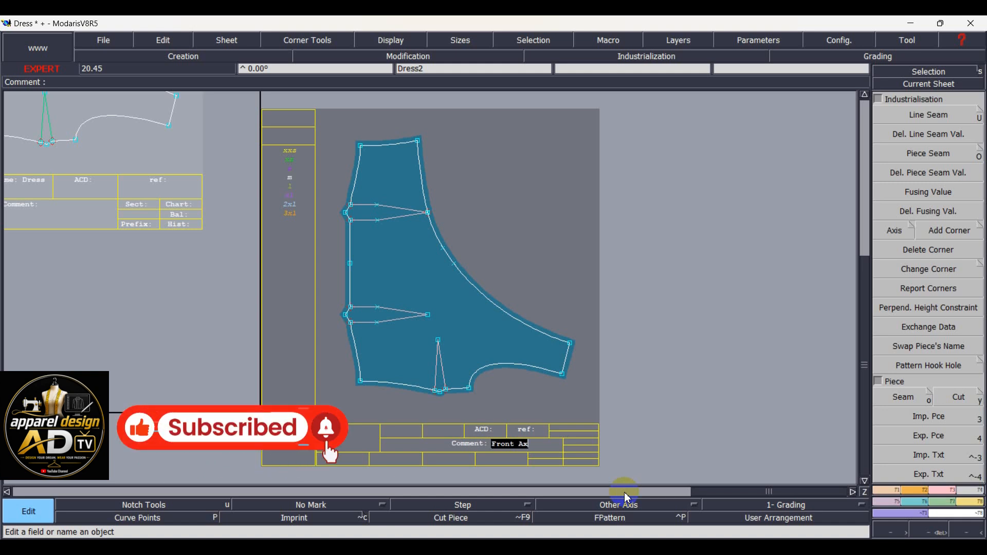
pyautogui.write('1')
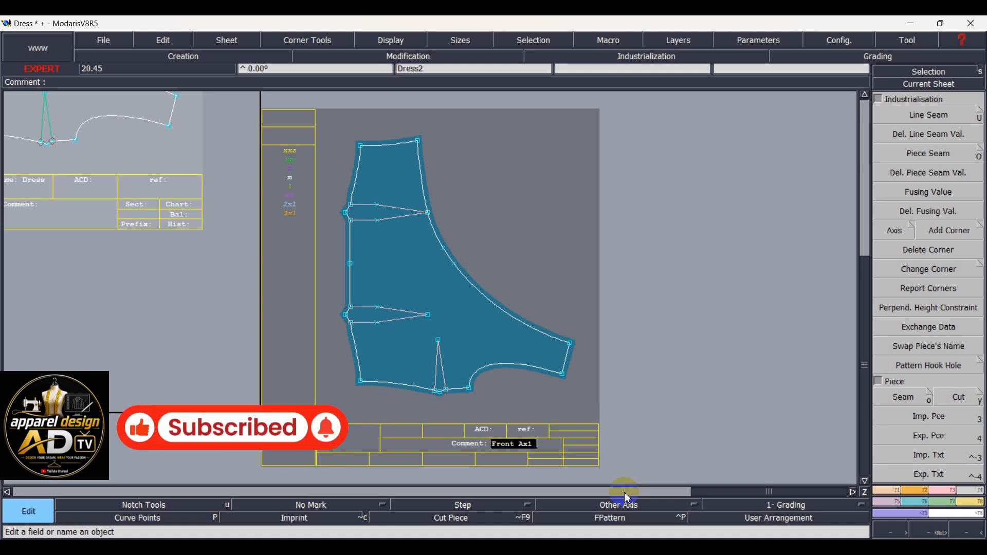
pyautogui.write(' Bx1')
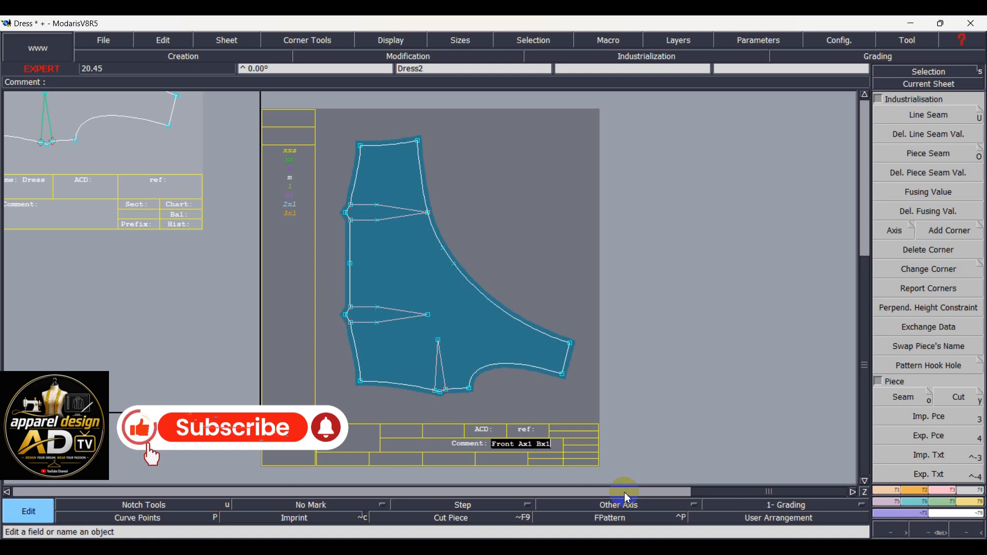
pyautogui.press('Return')
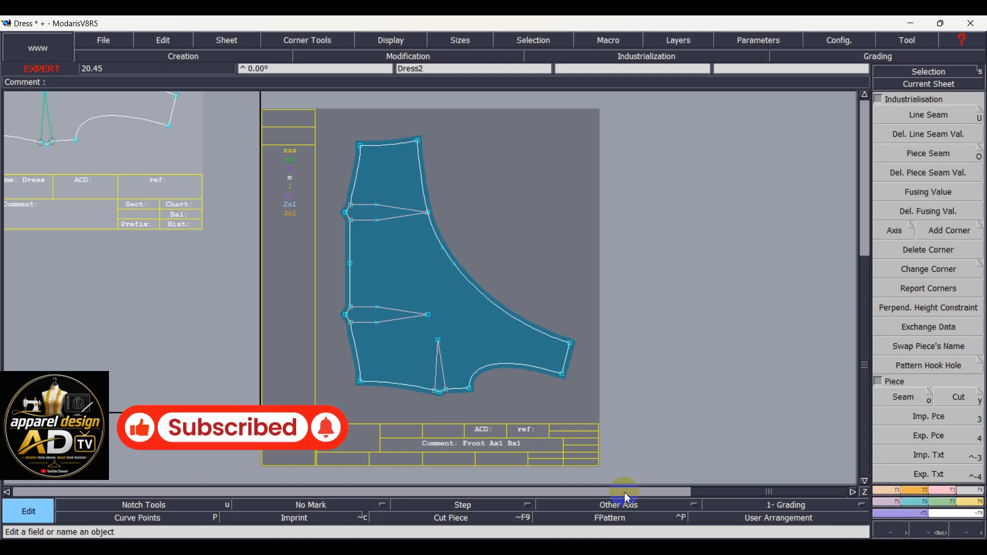
# - Rearrange all sheets and extract the front's armhole section beyond the style line as a seam piece with its two dart lines
pyautogui.press('j')
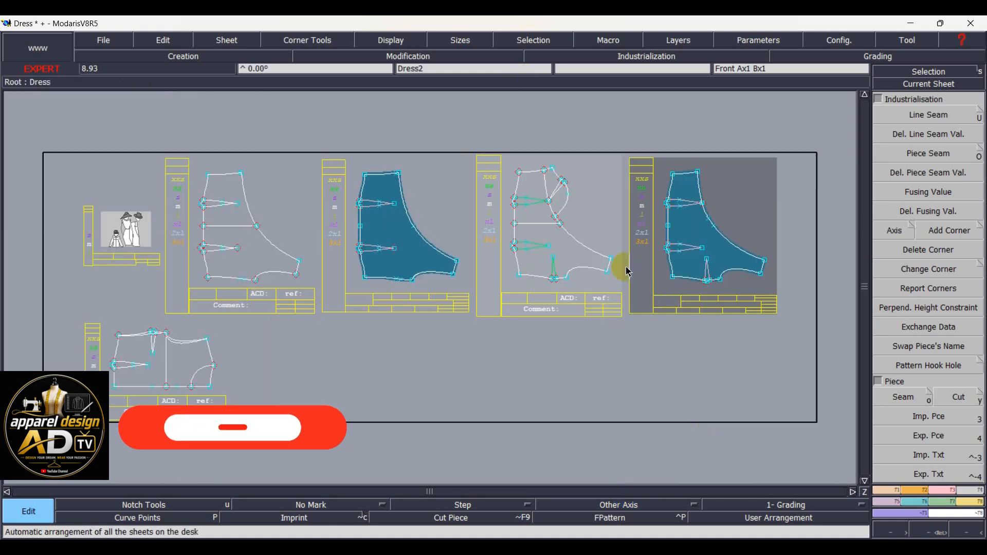
pyautogui.scroll(2, 583, 176)
pyautogui.click(588, 163)
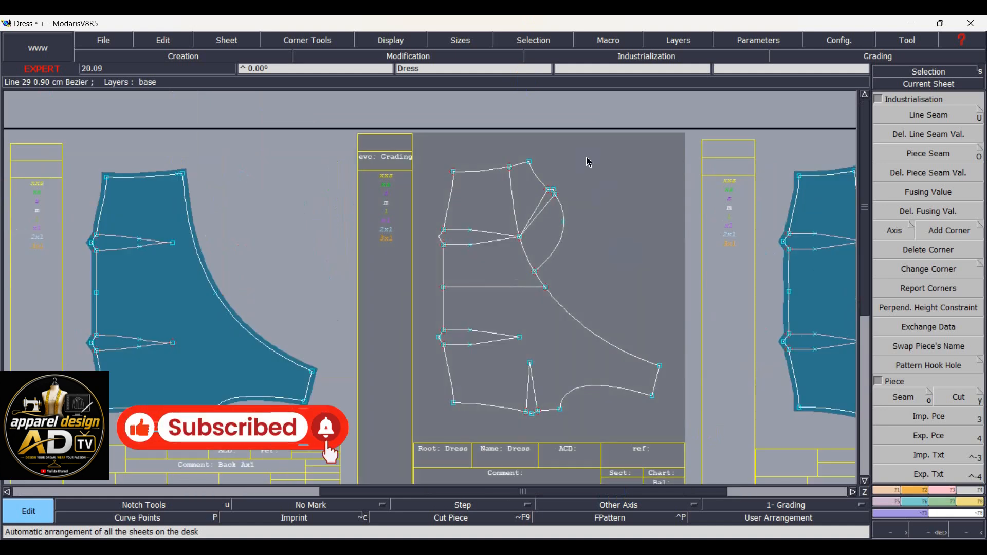
pyautogui.scroll(2, 588, 162)
pyautogui.click(490, 264)
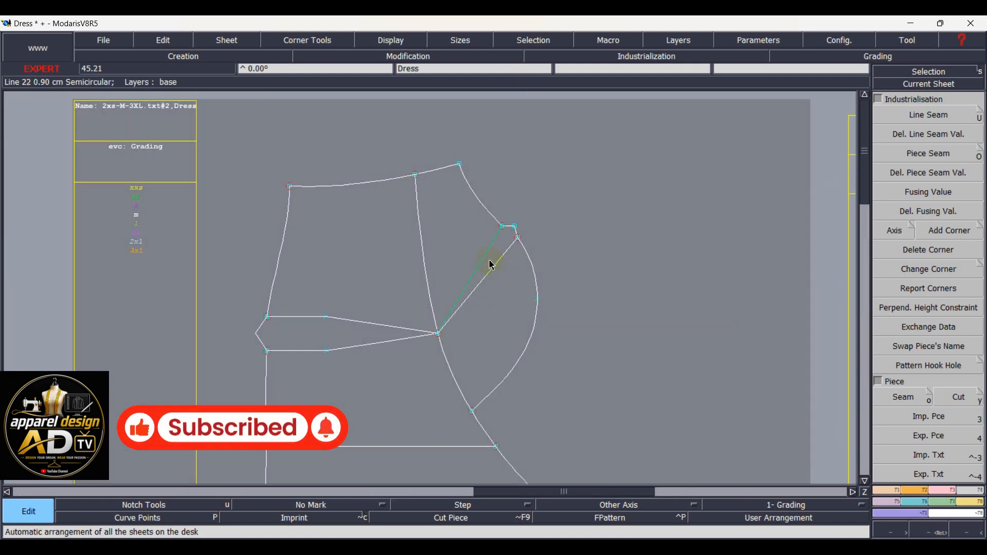
pyautogui.click(494, 272)
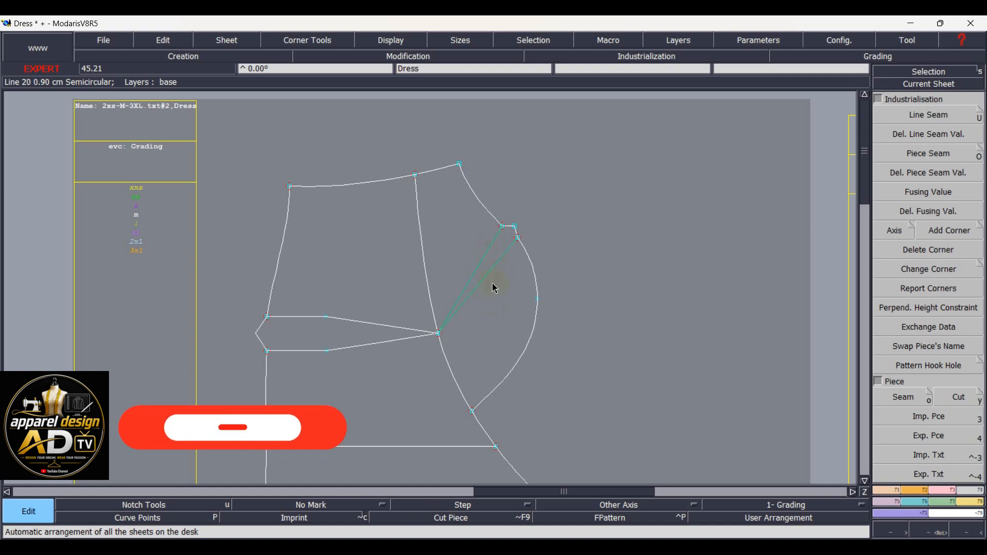
pyautogui.click(443, 263)
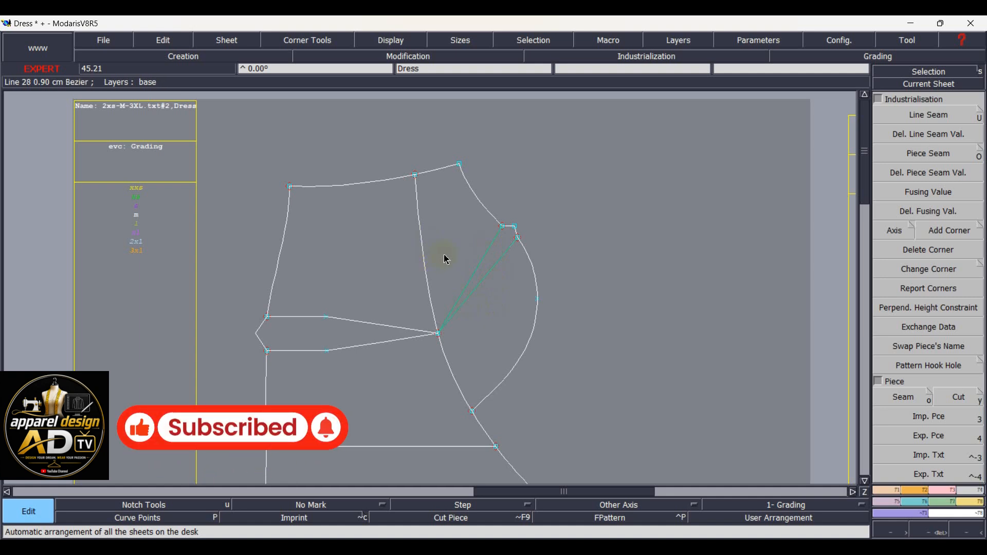
pyautogui.press('o')
pyautogui.click(484, 314)
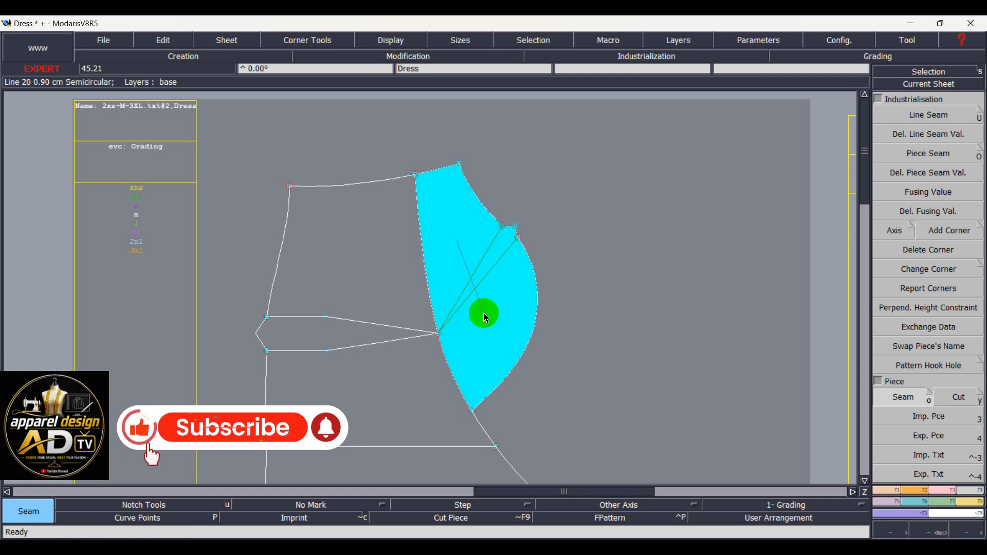
pyautogui.rightClick(484, 303)
# - Set the comment of the extracted armhole-section piece to "Bust Ax1 Bx1"
pyautogui.press('pagedown')
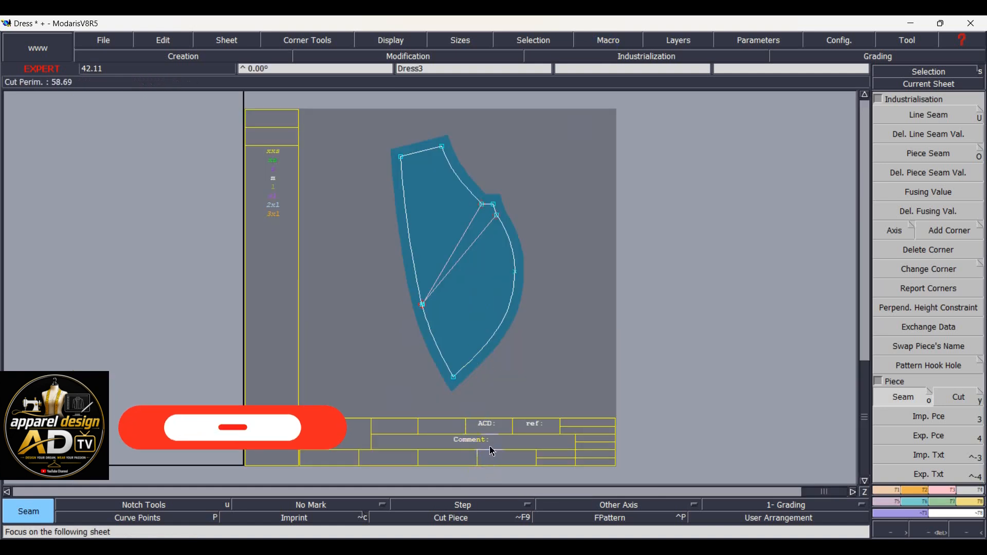
pyautogui.press('e')
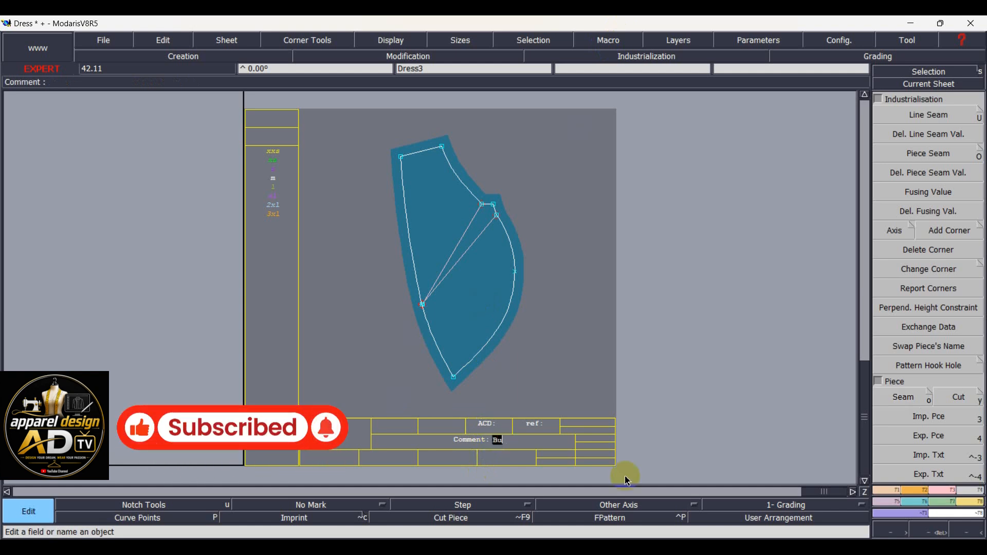
pyautogui.write('Ax1 Bx1')
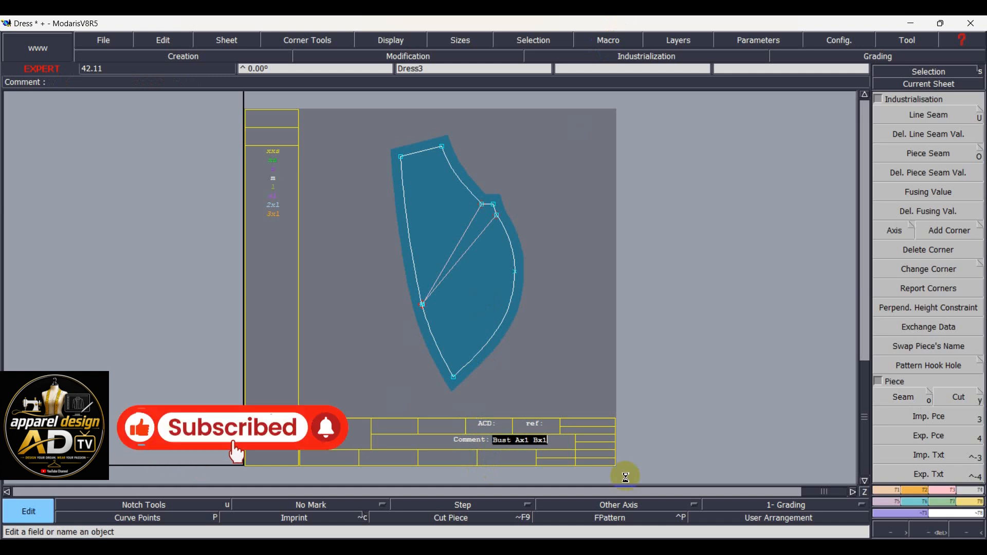
pyautogui.press('Return')
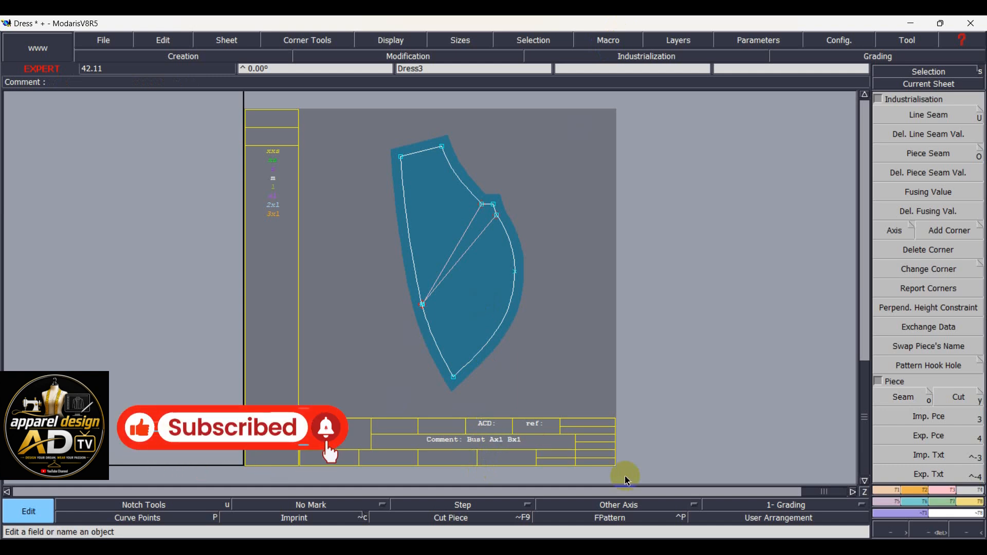
# - Rearrange all sheets, moving the base pattern sheets aside and placing the extracted front piece between the back and bust pieces
pyautogui.press('j')
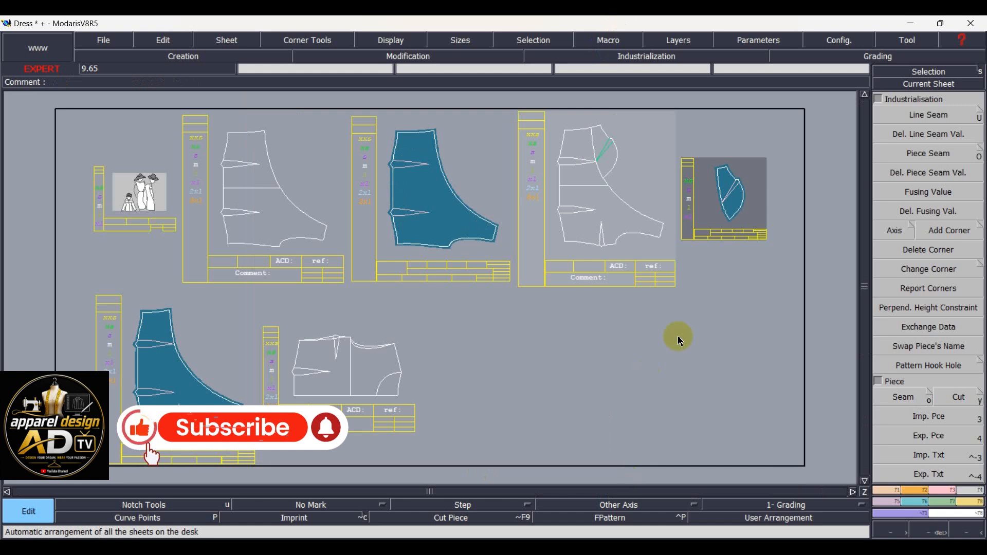
pyautogui.hotkey('shift', 'j')
pyautogui.moveTo(251, 176); pyautogui.dragTo(15, 176)
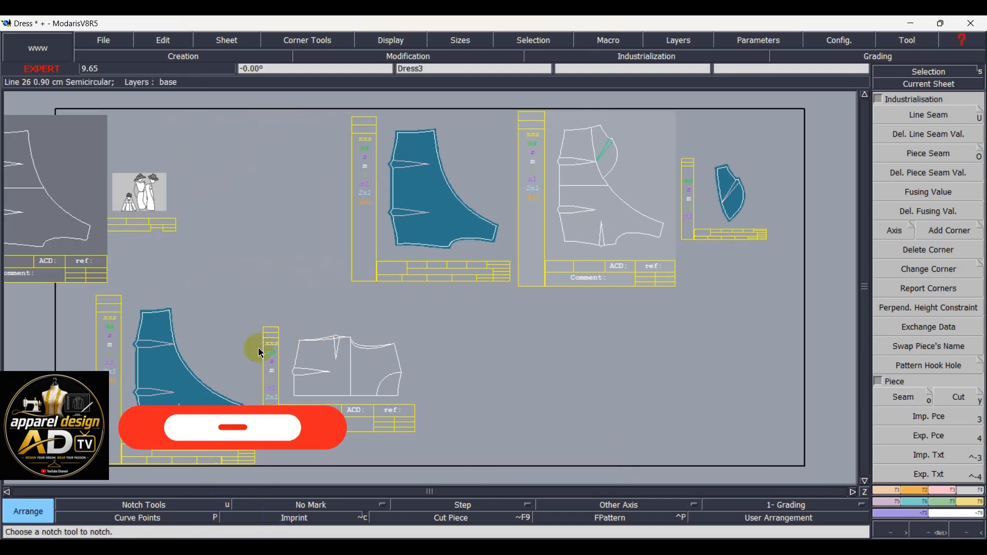
pyautogui.moveTo(358, 398); pyautogui.dragTo(71, 181)
pyautogui.moveTo(584, 204); pyautogui.dragTo(230, 211)
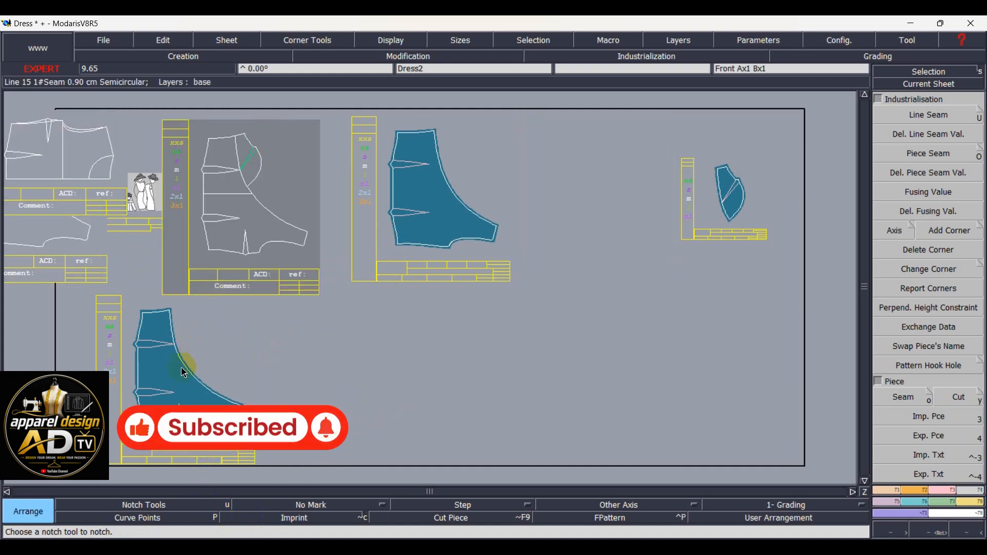
pyautogui.moveTo(492, 354); pyautogui.dragTo(610, 205)
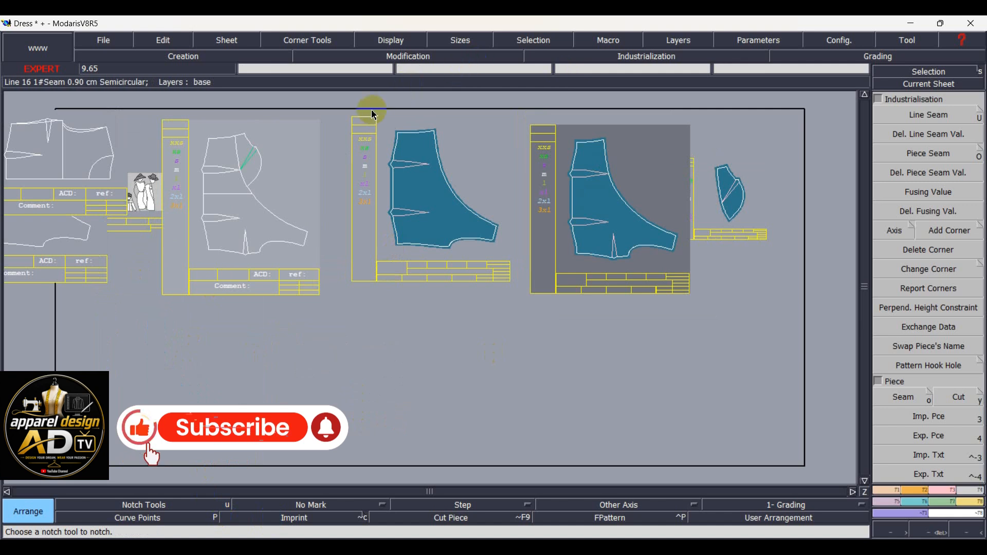
# - Switch to the blouse reference image in Photos and place its reduced window beside the pattern pieces for comparison
pyautogui.scroll(1, 358, 104)
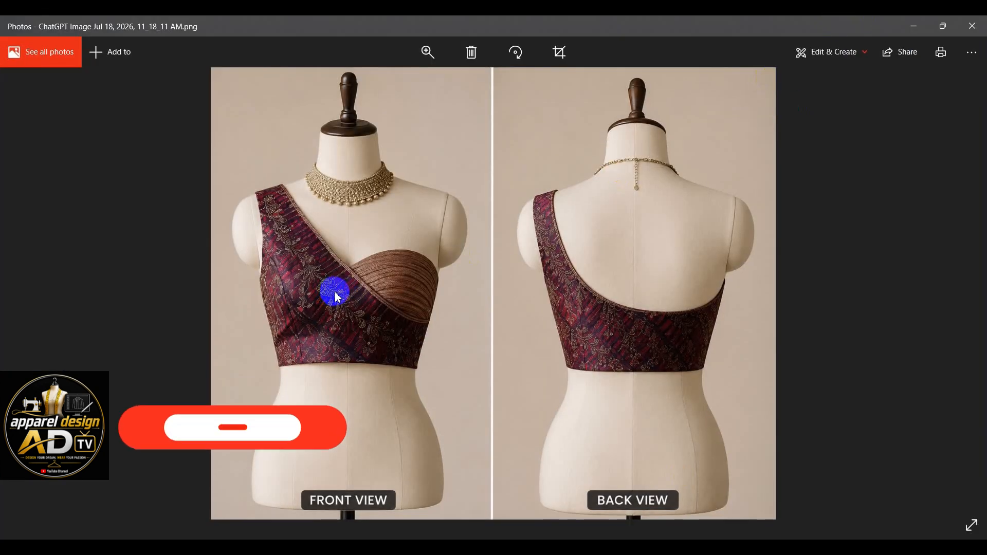
pyautogui.click(942, 26)
pyautogui.click(678, 62)
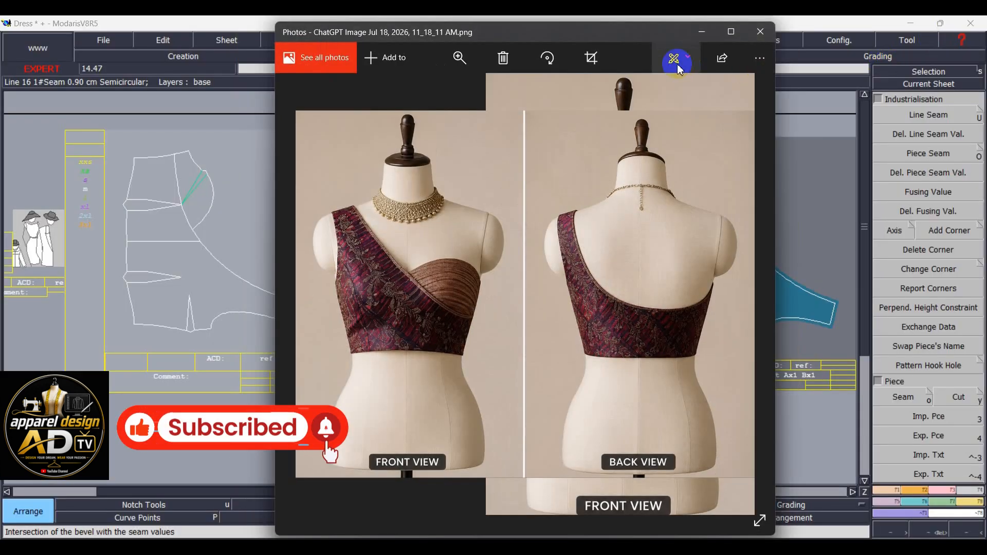
pyautogui.moveTo(656, 37); pyautogui.dragTo(509, 61)
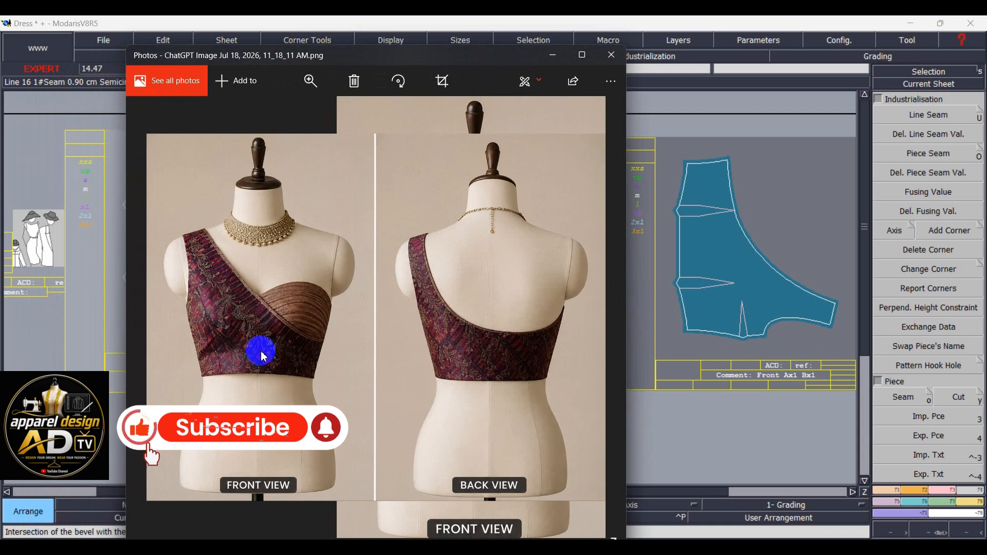
pyautogui.moveTo(437, 58); pyautogui.dragTo(881, 97)
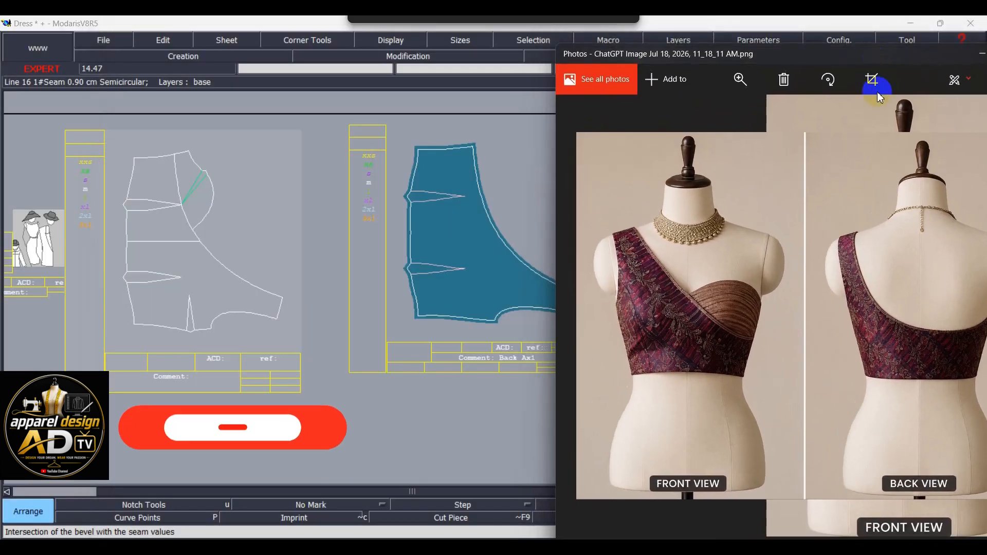